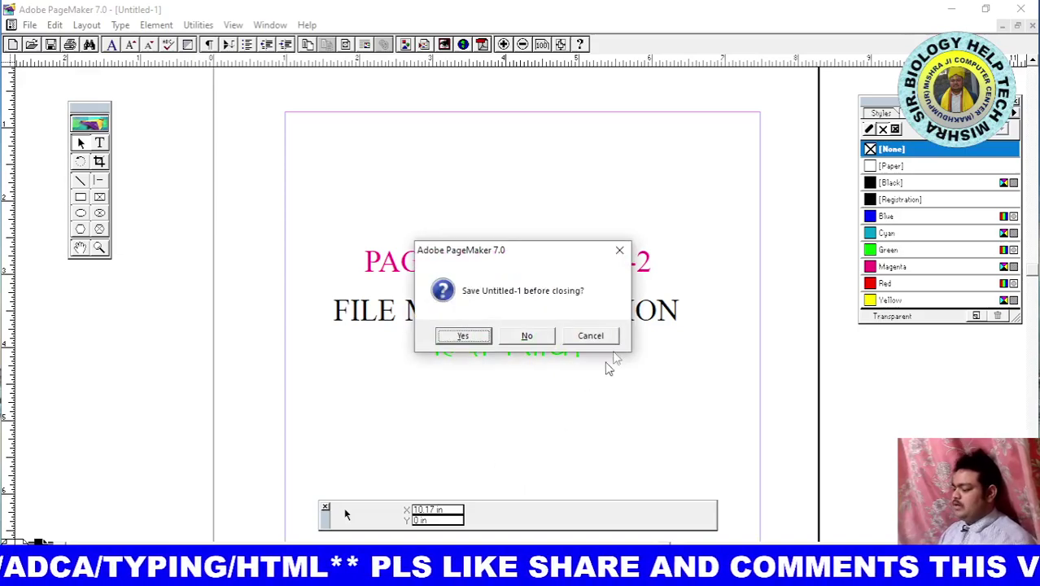
Cancel the 'Save Untitled-1 before closing?' prompt to keep the publication open
click(592, 336)
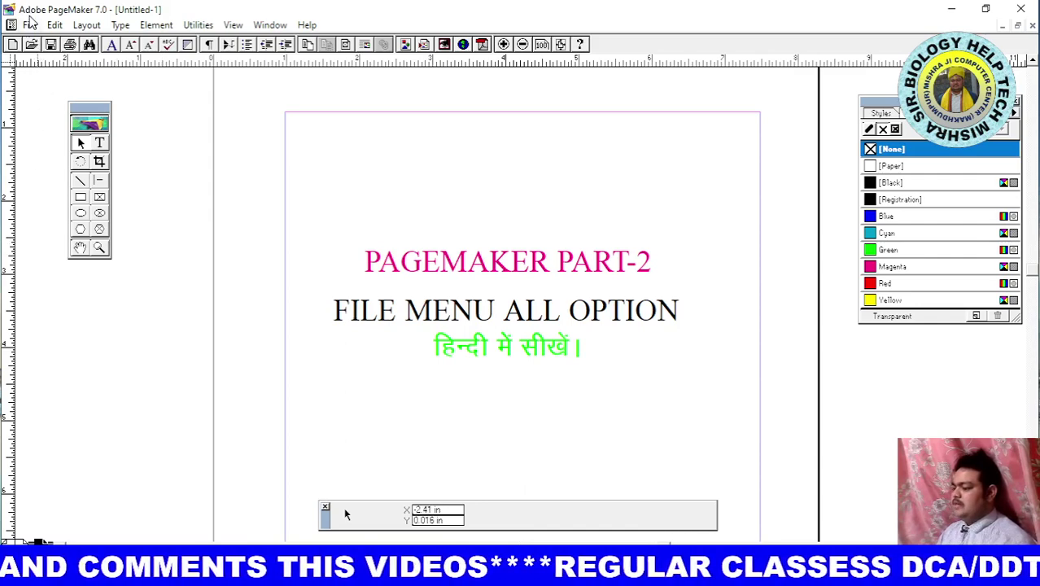
click(31, 25)
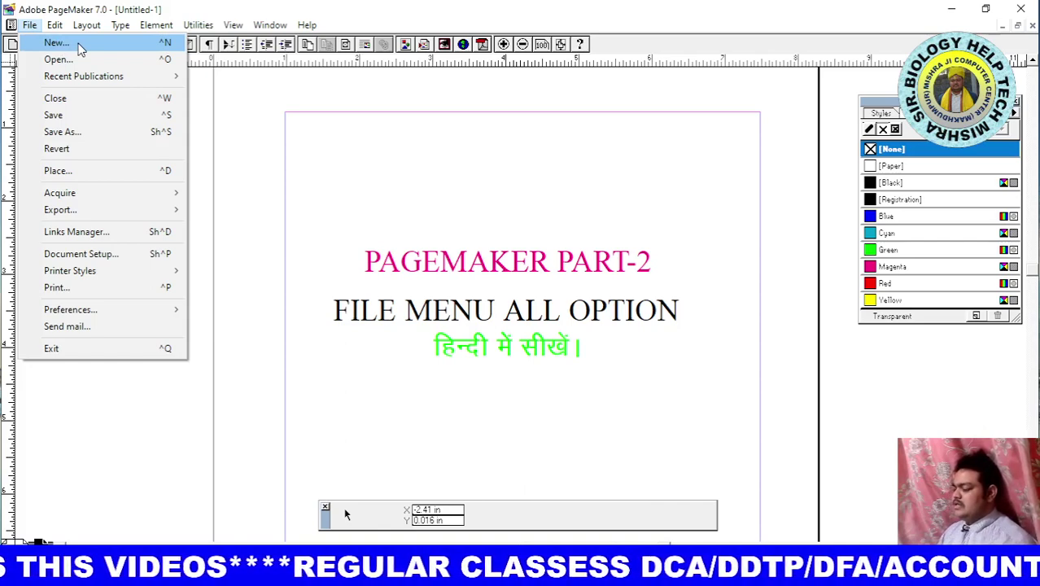
click(80, 49)
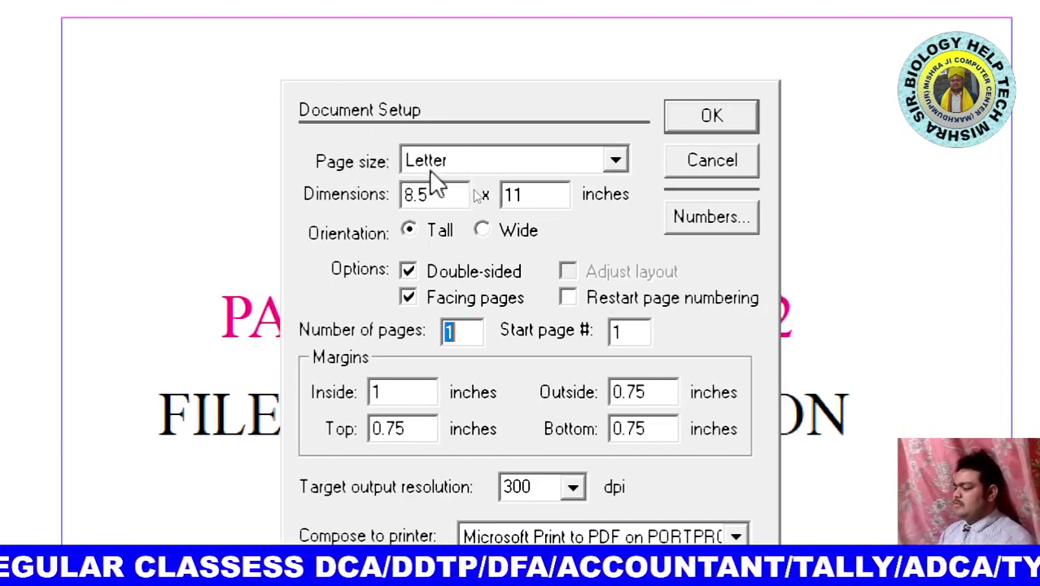
click(616, 161)
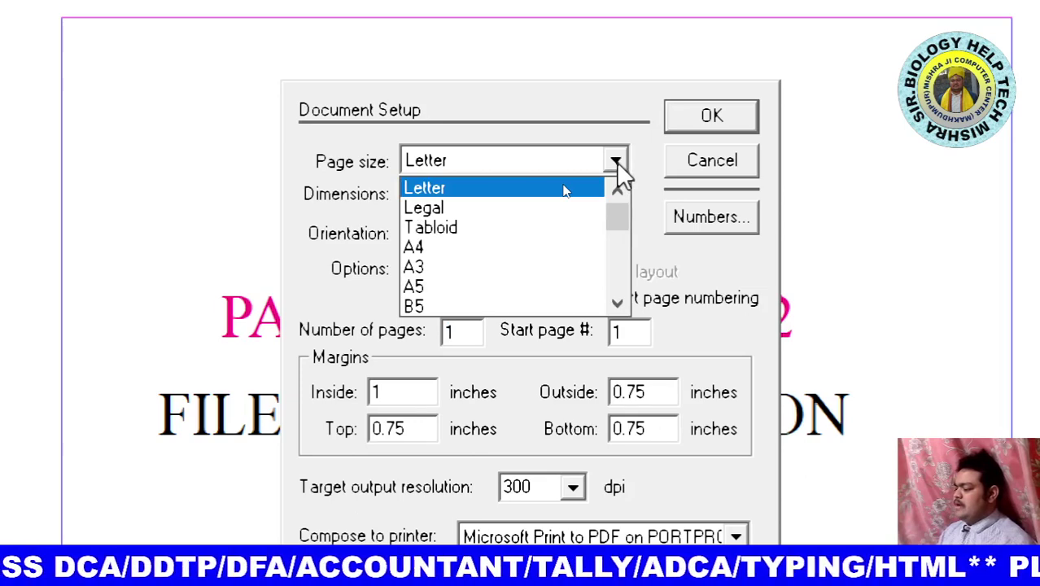
click(444, 248)
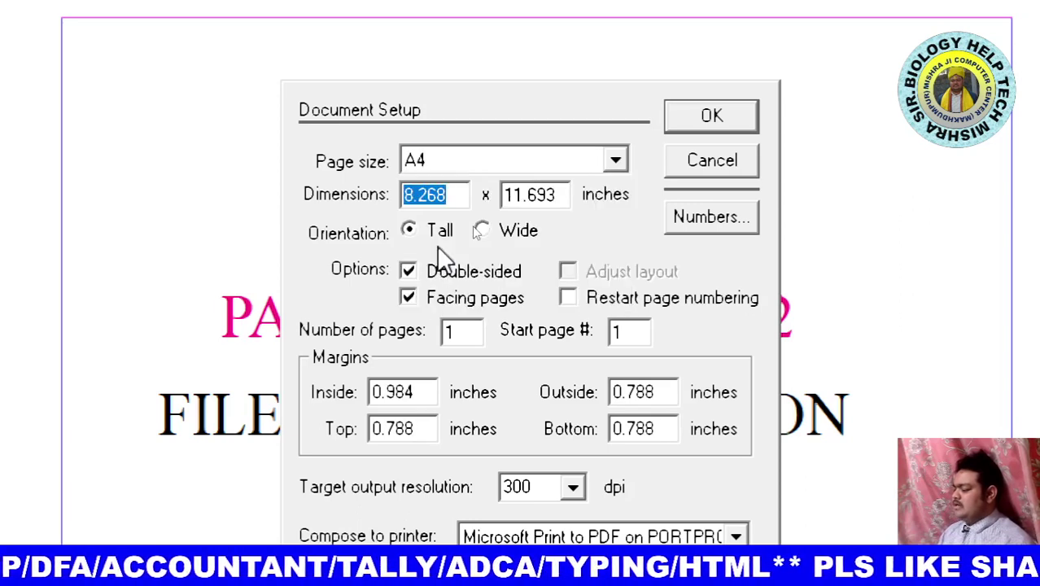
click(591, 164)
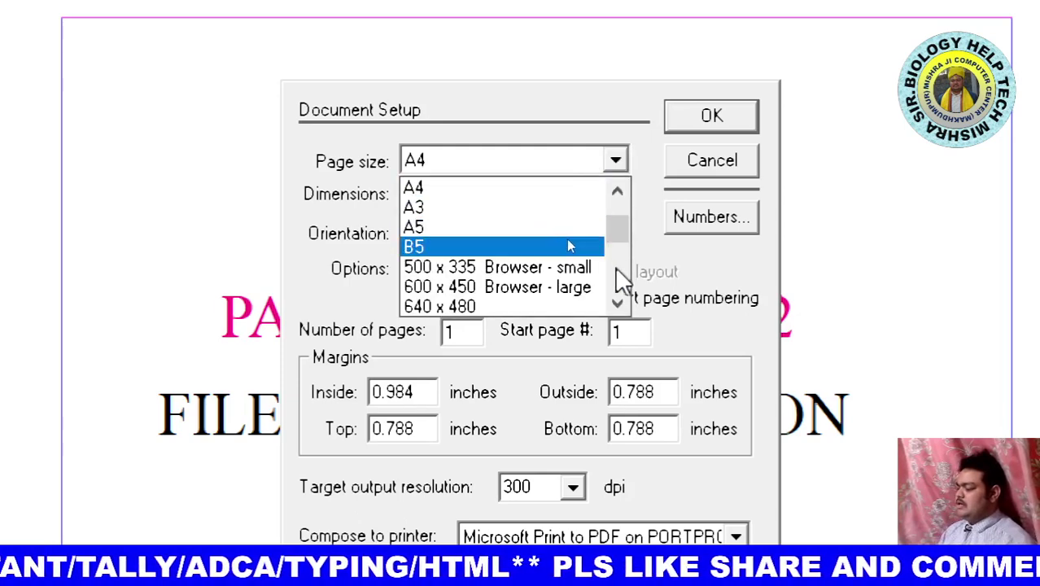
scroll(616, 301, down, 2)
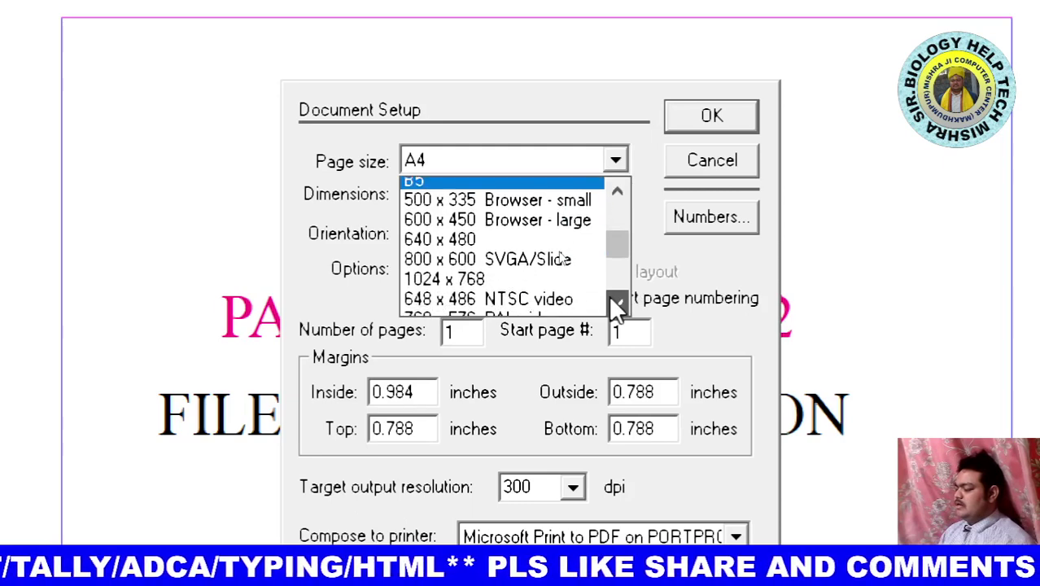
scroll(627, 248, down, 1)
scroll(615, 261, down, 1)
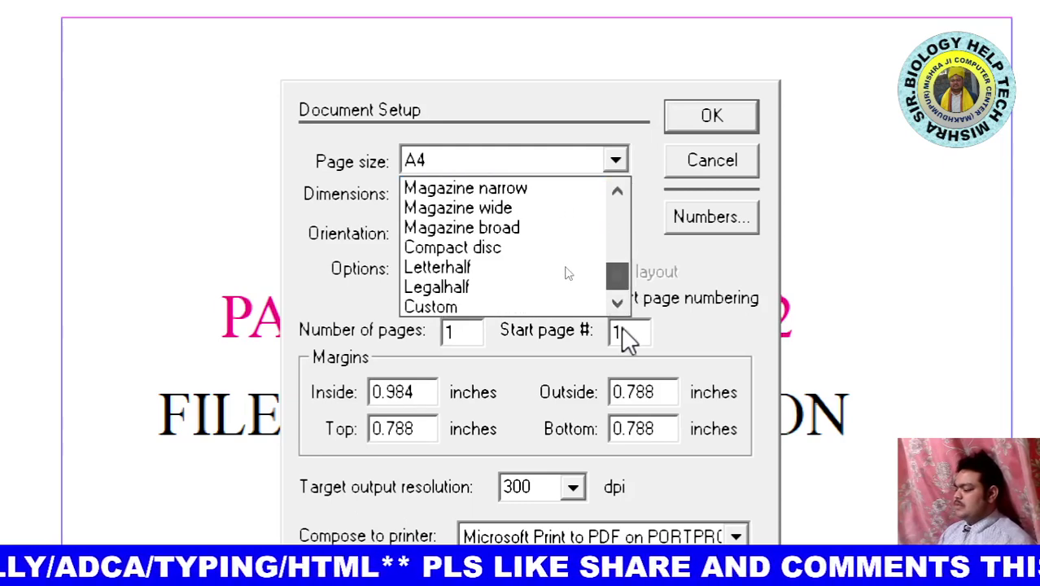
click(429, 309)
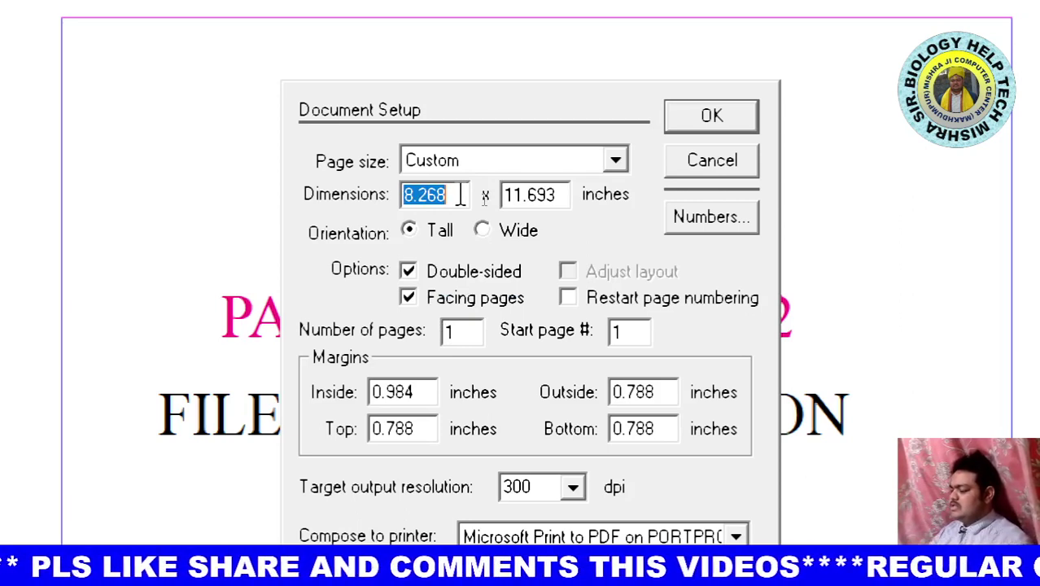
text(6)
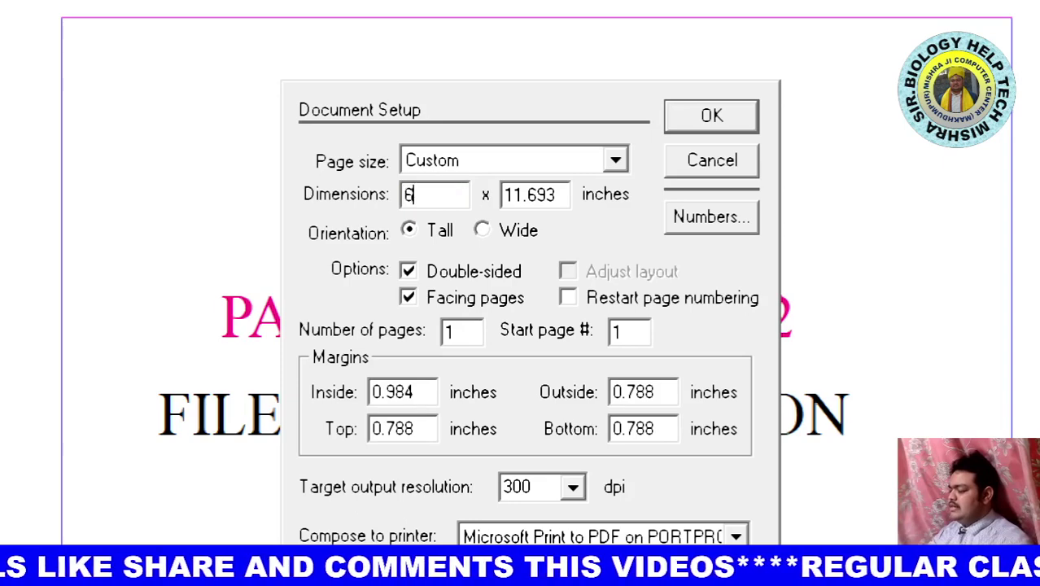
key(Tab)
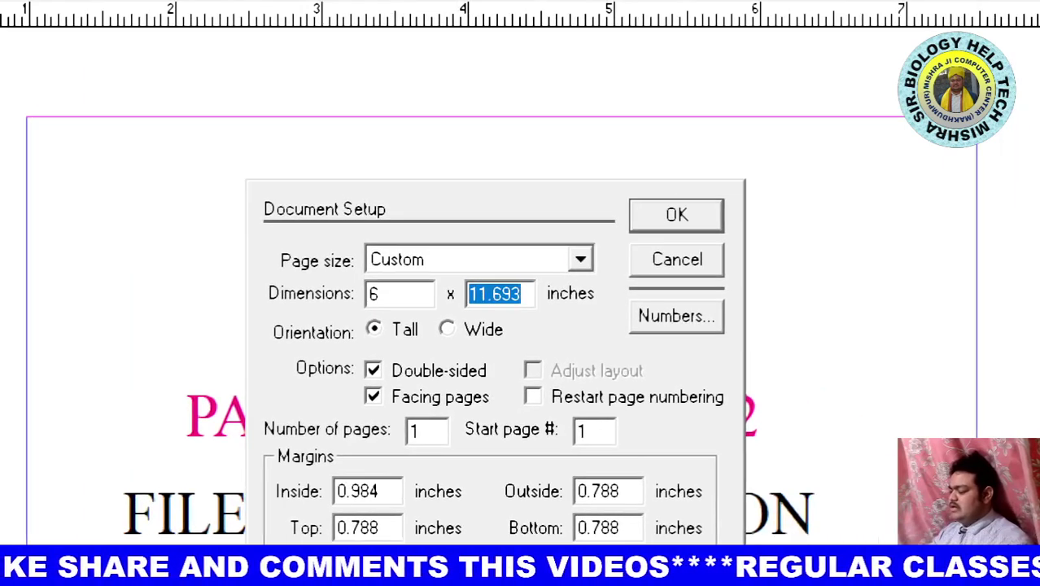
text(4)
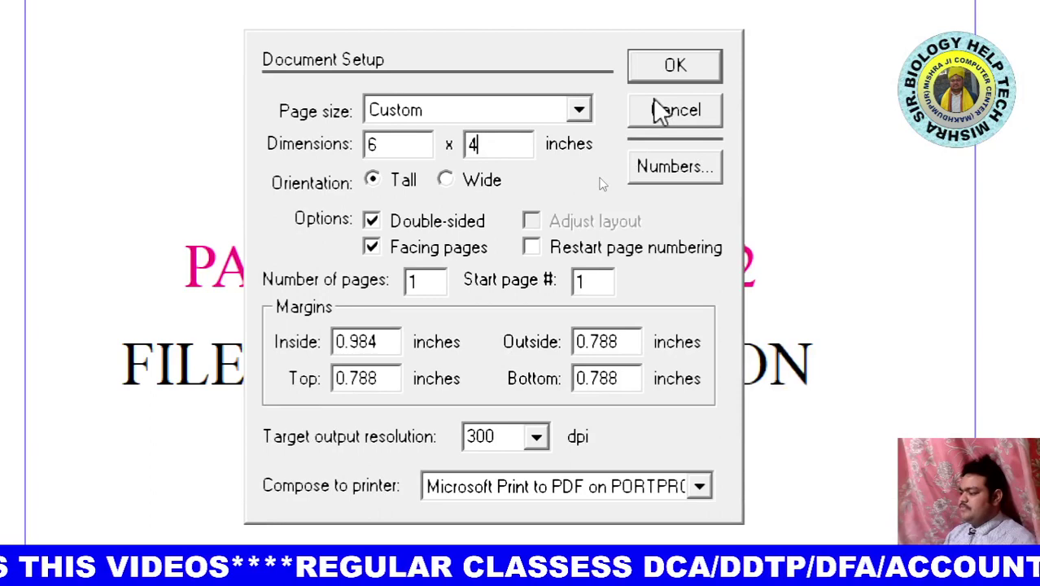
click(669, 112)
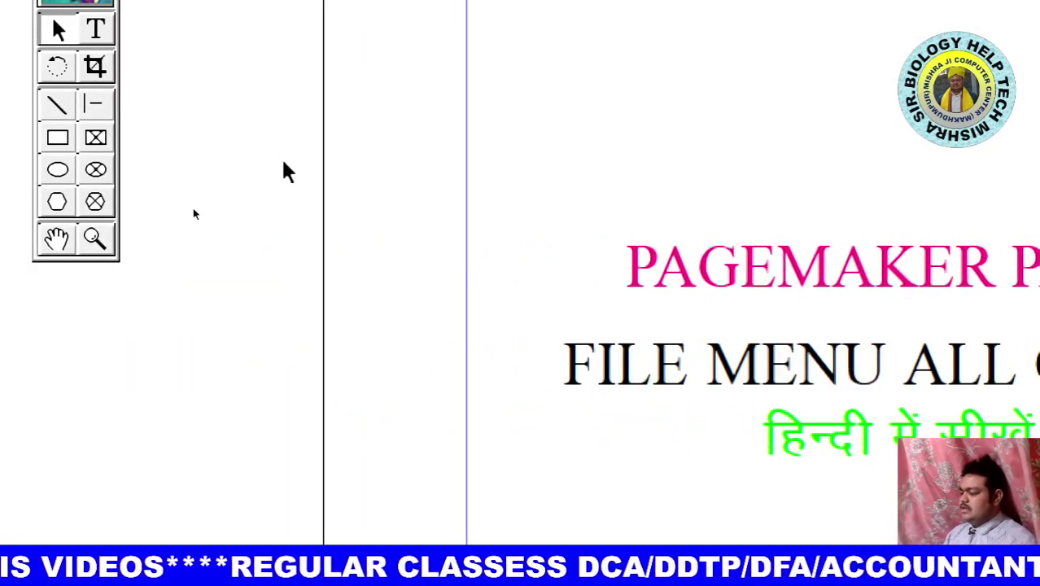
Fit the page in the window, then start a new single-sided Letter publication
right_click(283, 161)
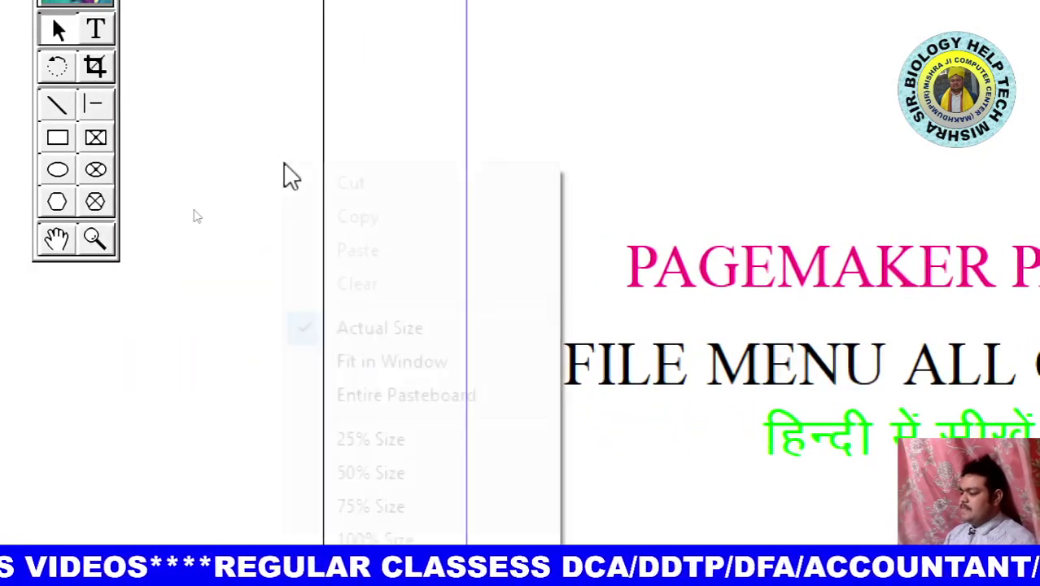
click(385, 363)
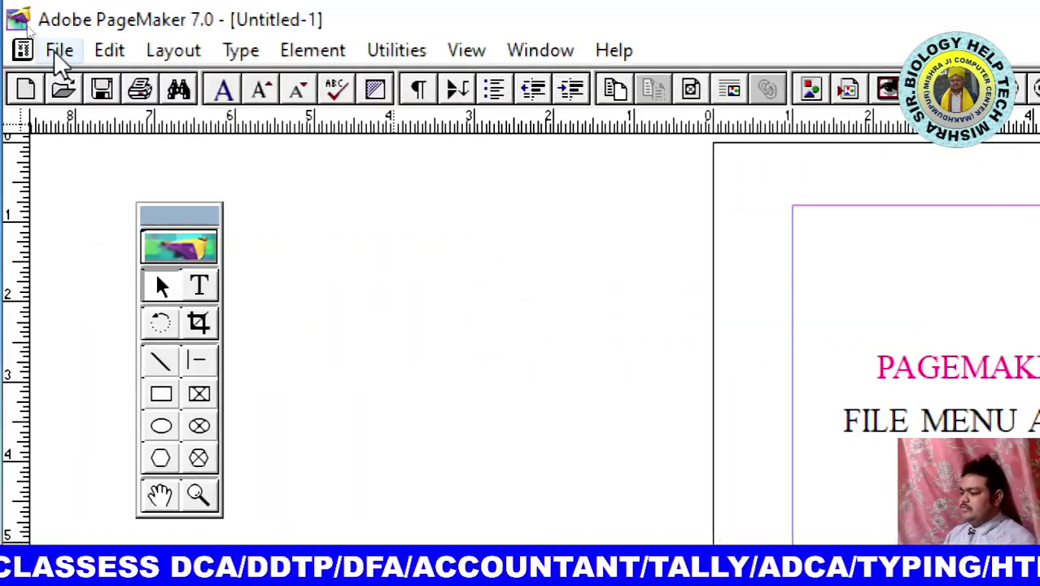
click(55, 49)
click(126, 89)
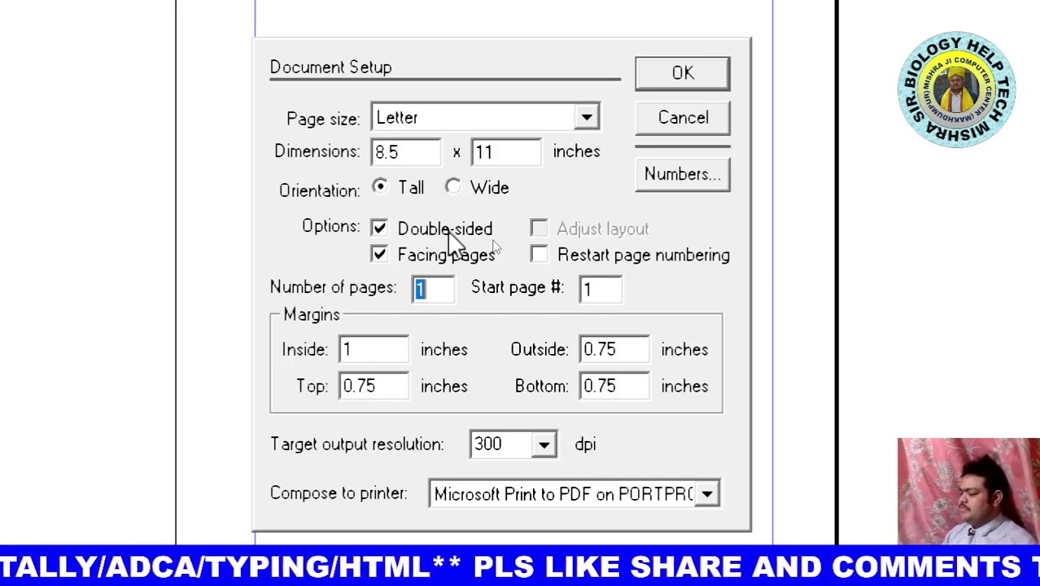
click(449, 232)
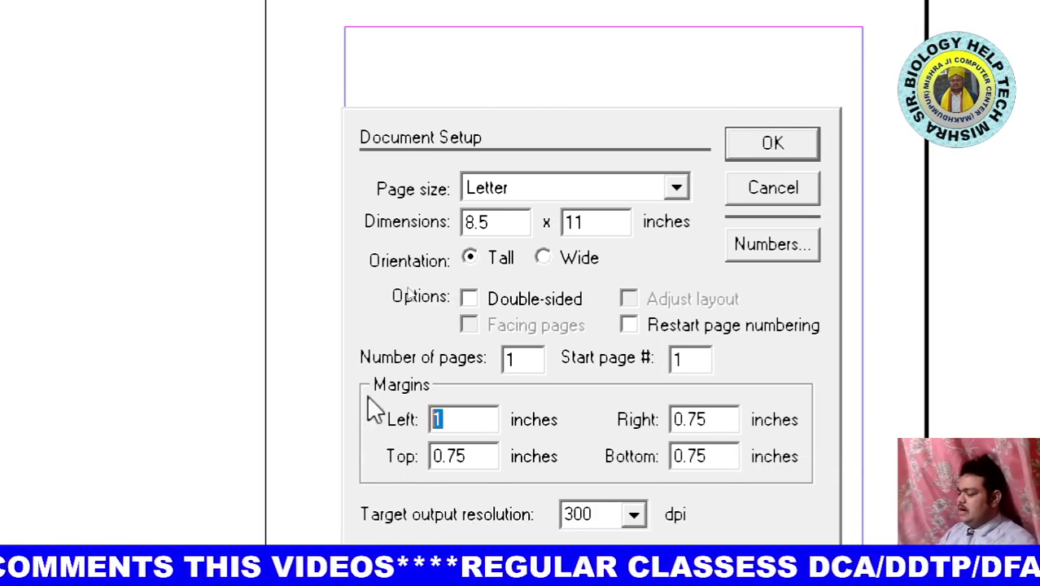
Enter 0.3 inches for the left, right, top and bottom margins
text(0.3)
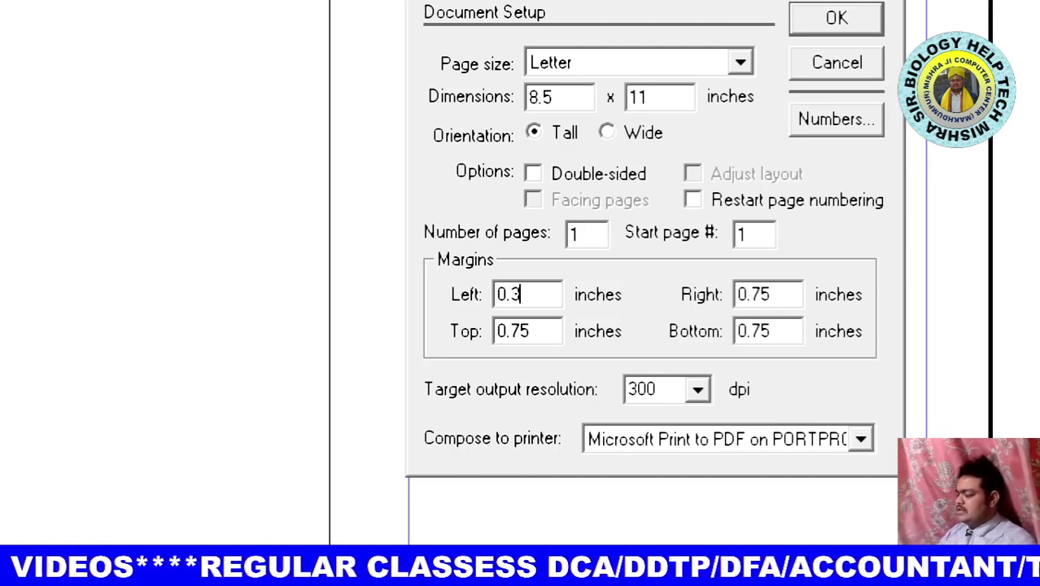
key(Tab)
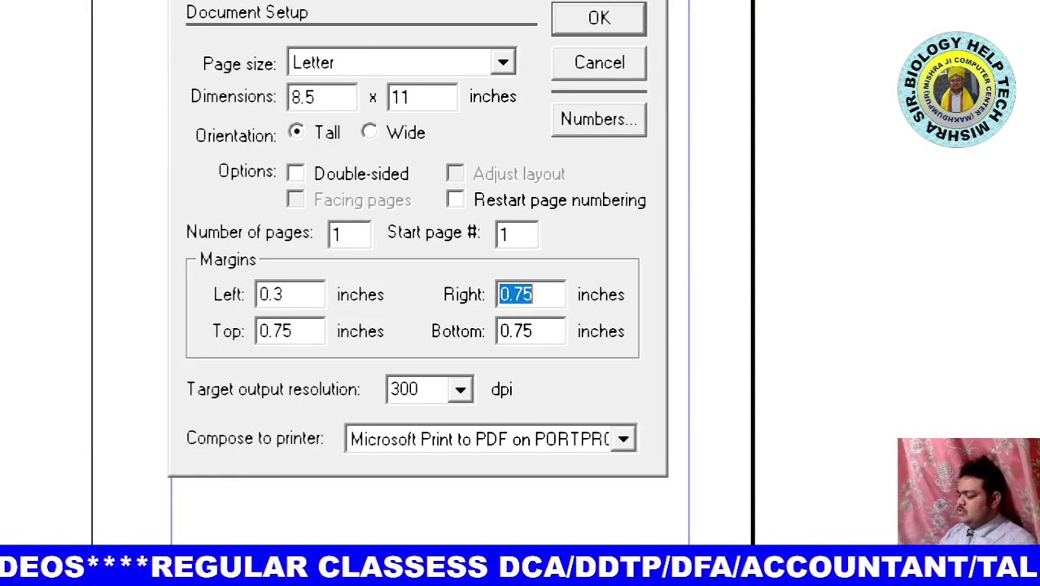
text(0)
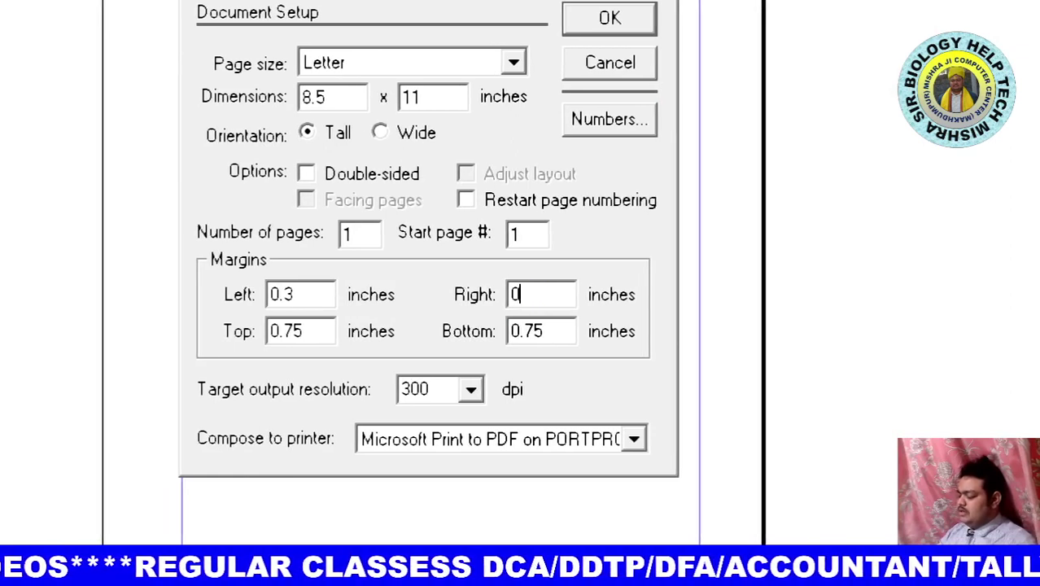
text(.3)
key(Tab)
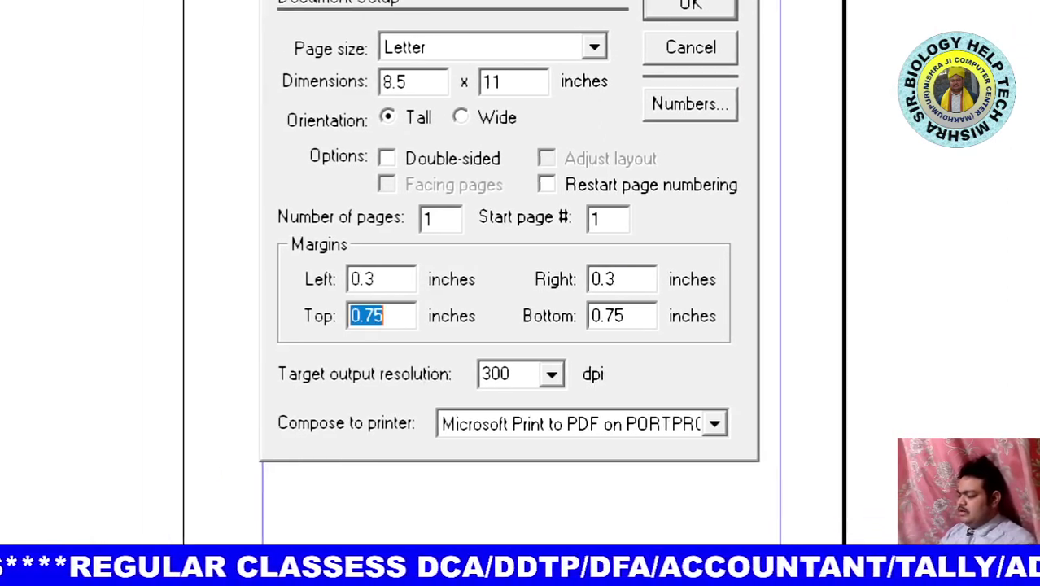
text(0.3)
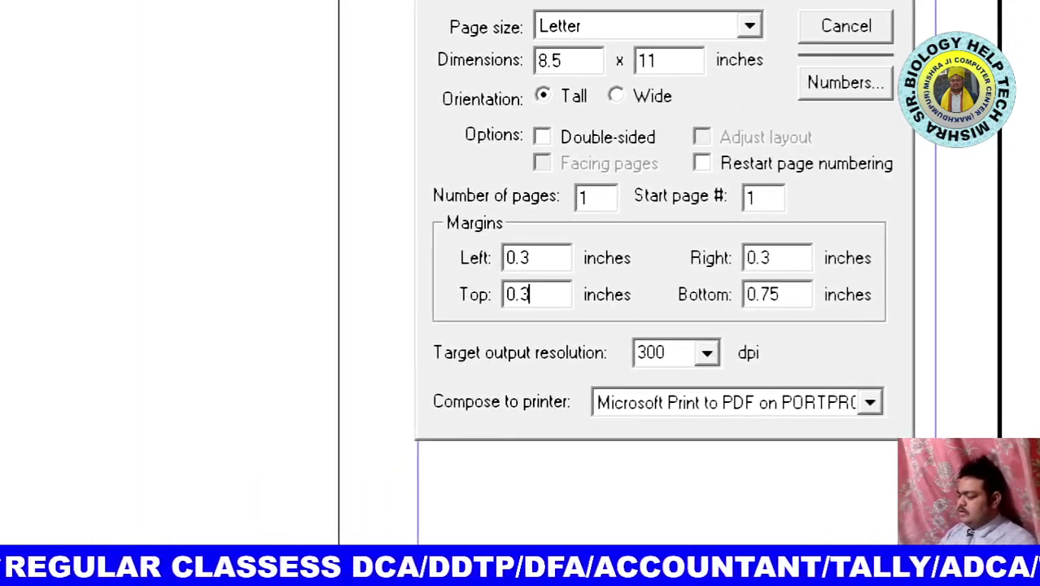
key(Tab)
text(0)
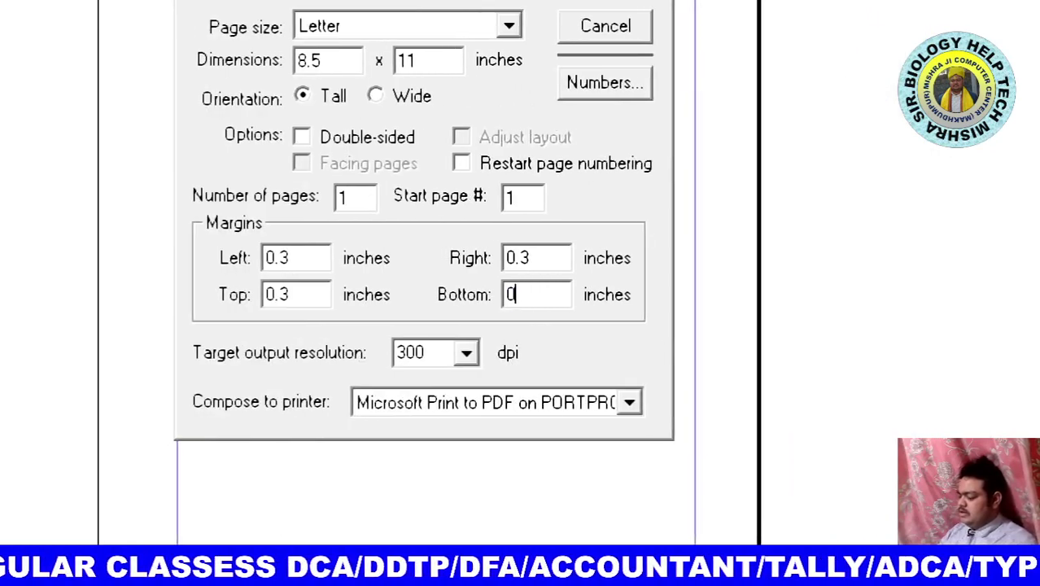
text(.3)
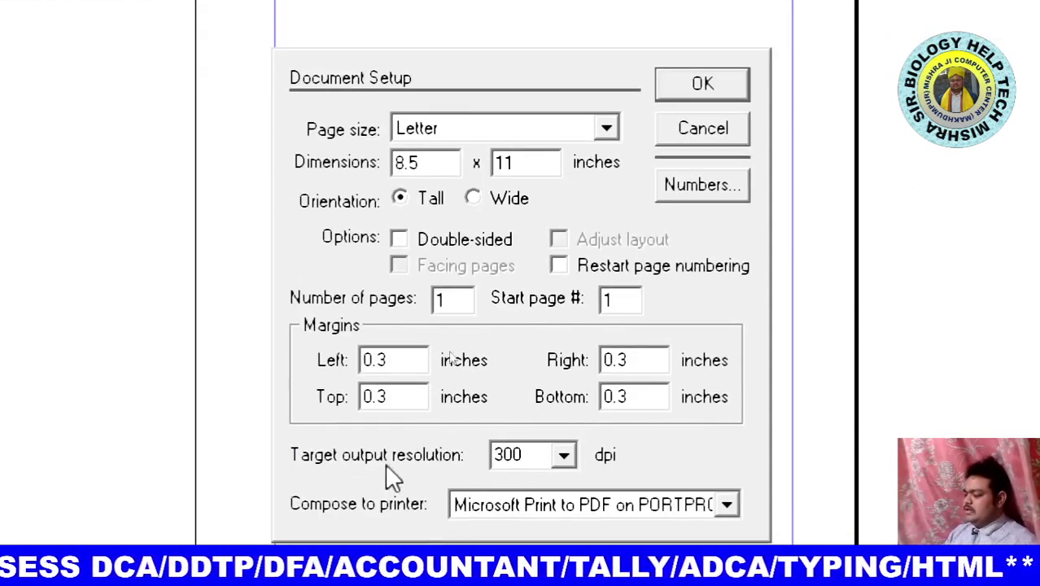
Keep 300 dpi output resolution and compose to the Microsoft Print to PDF printer
click(567, 456)
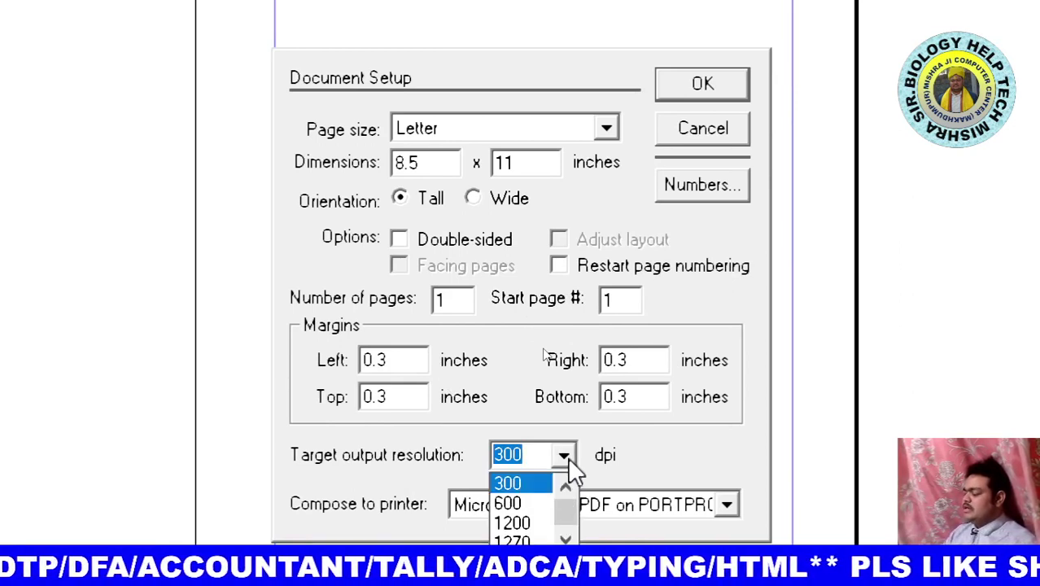
click(567, 539)
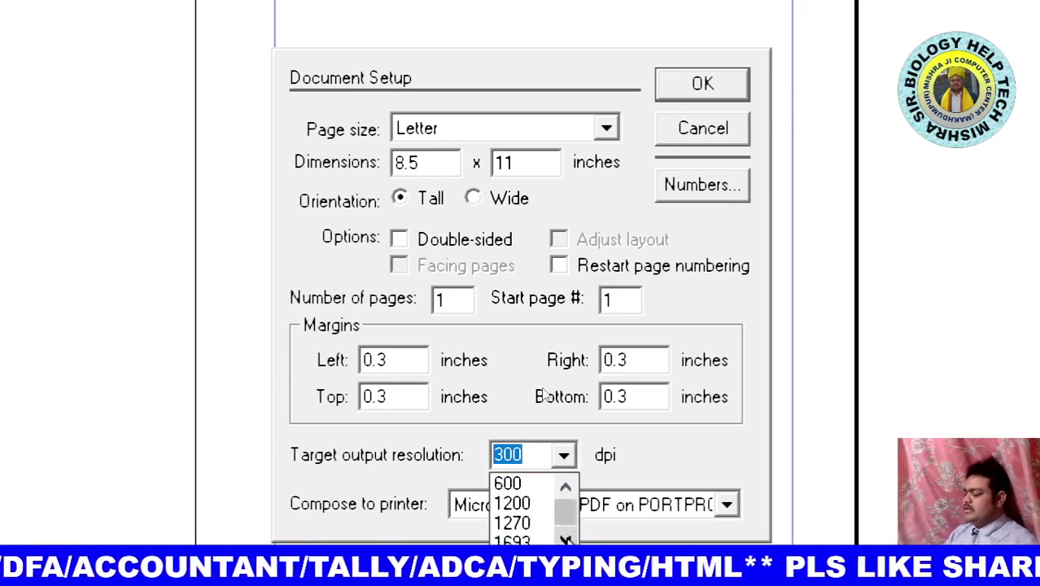
click(567, 539)
click(567, 539)
click(567, 540)
click(567, 540)
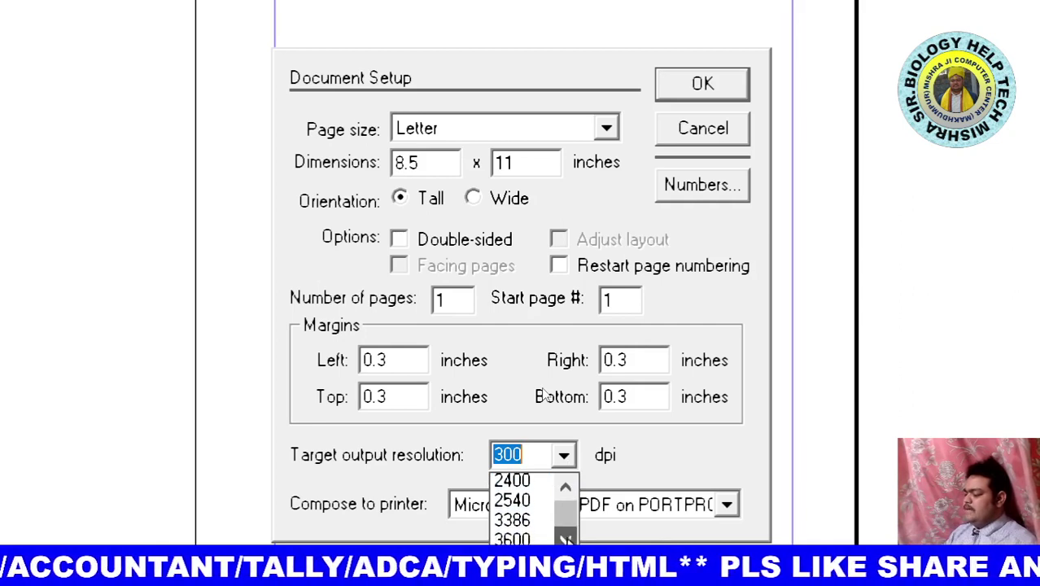
click(567, 539)
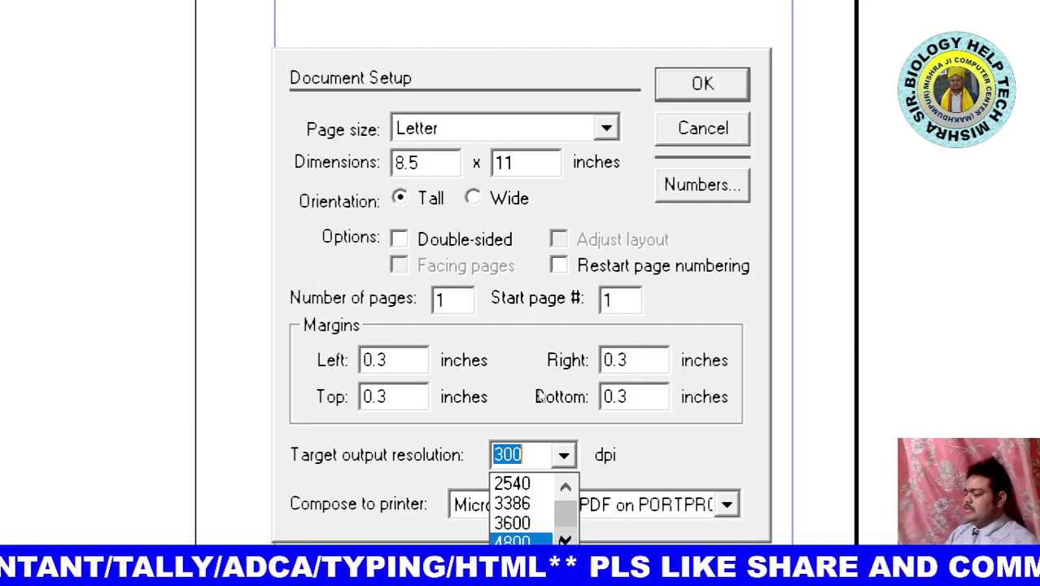
click(566, 486)
click(565, 485)
click(566, 485)
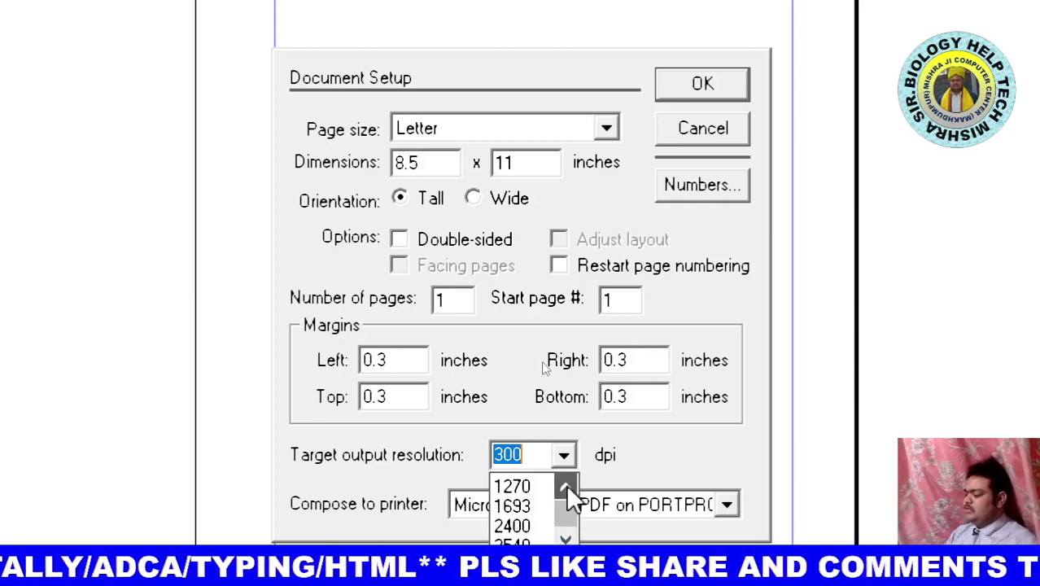
click(565, 486)
click(566, 485)
click(565, 486)
click(565, 485)
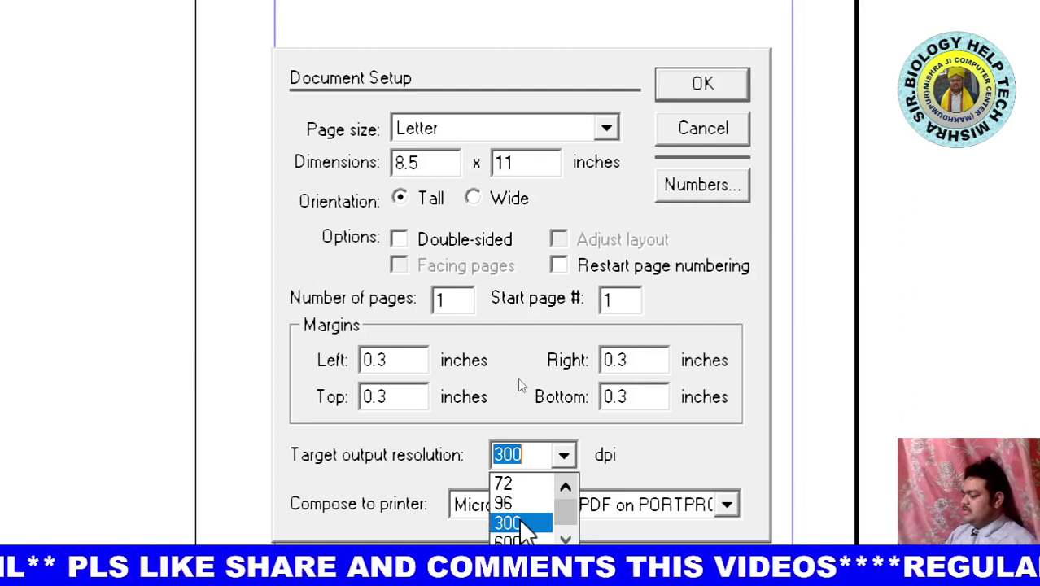
click(520, 524)
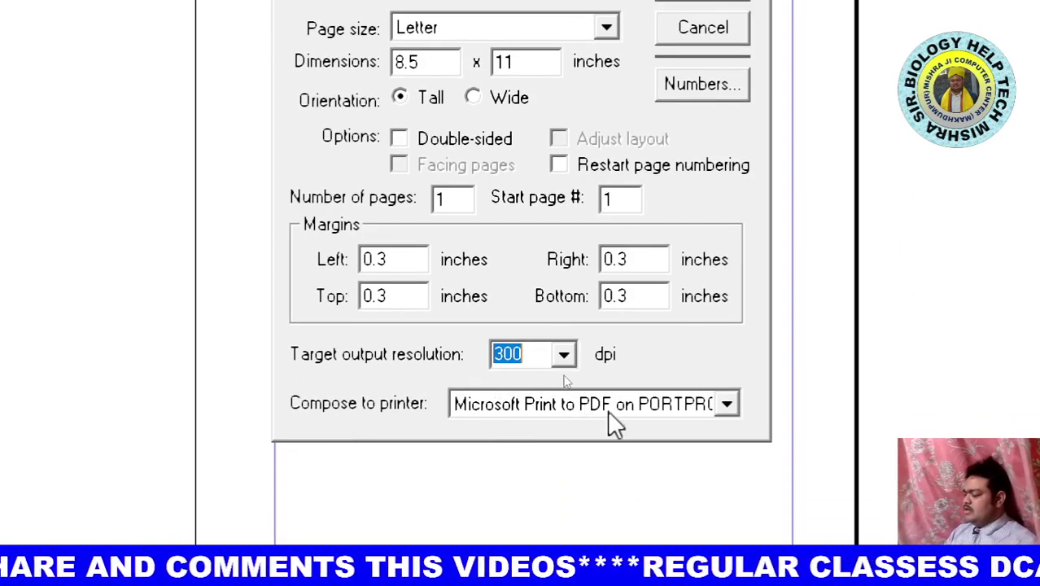
click(718, 404)
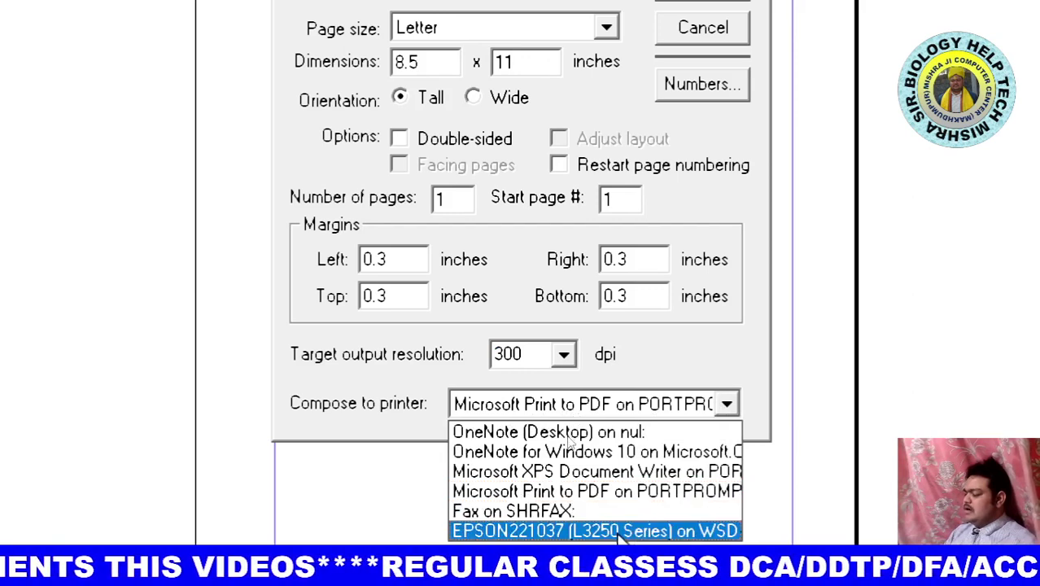
click(631, 495)
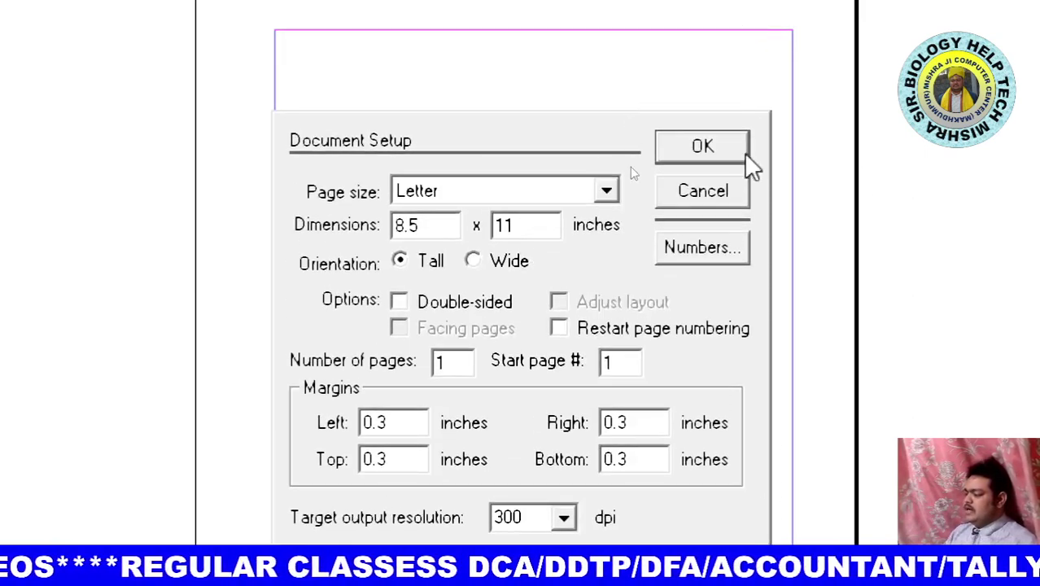
Review the page-numbering styles without changes, then confirm the Letter, 0.3-inch page setup
click(702, 248)
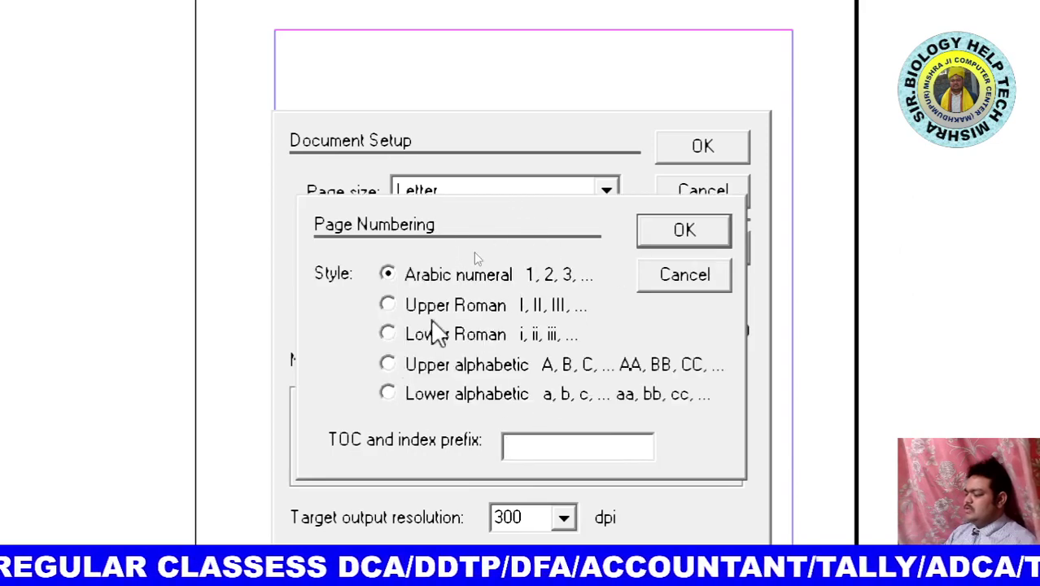
click(666, 282)
click(727, 153)
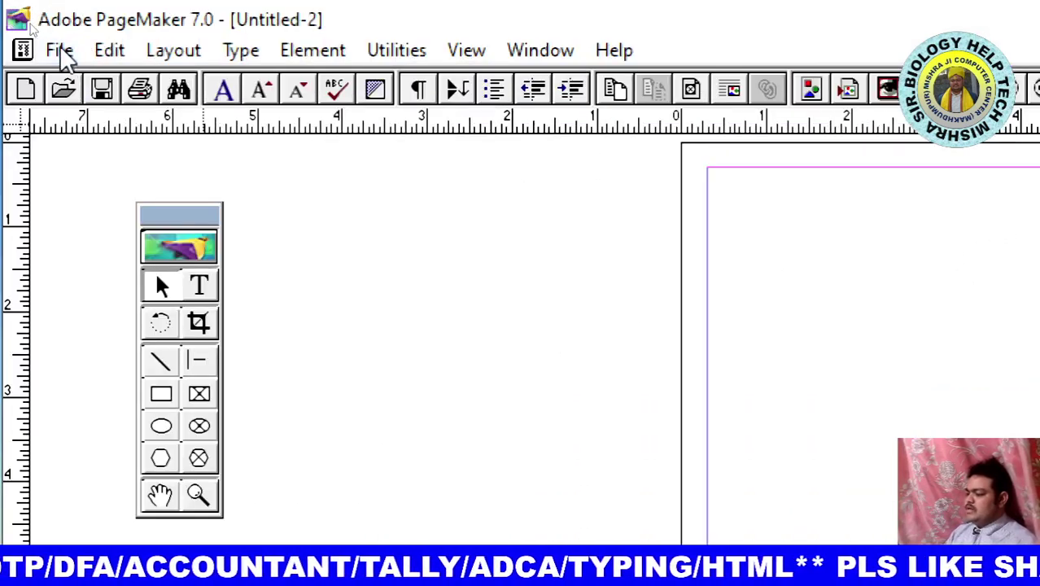
click(61, 49)
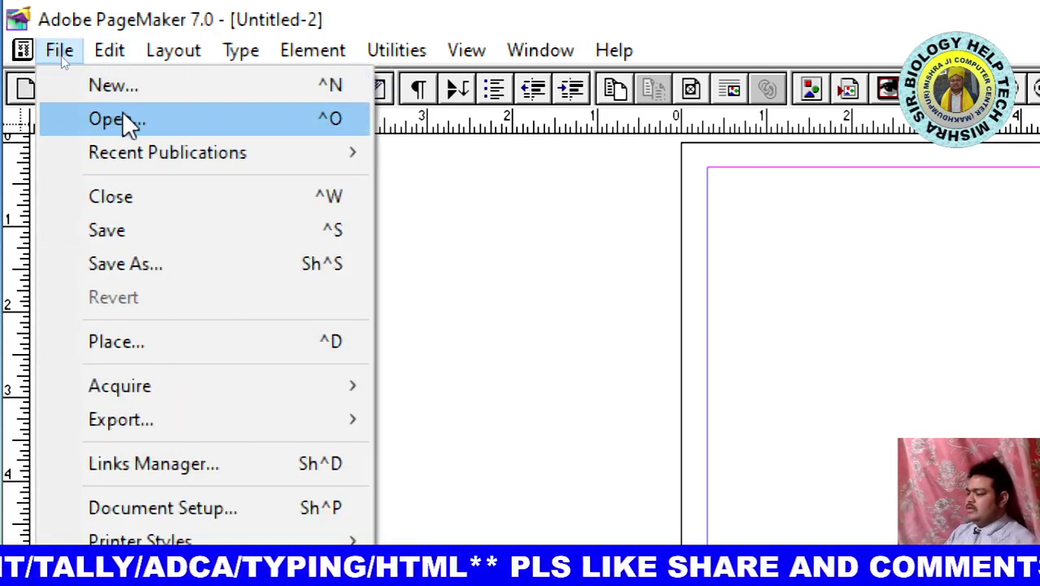
Open 'final exam 19-feb-2023 admit card.pmd' from the all mix file folder
click(127, 119)
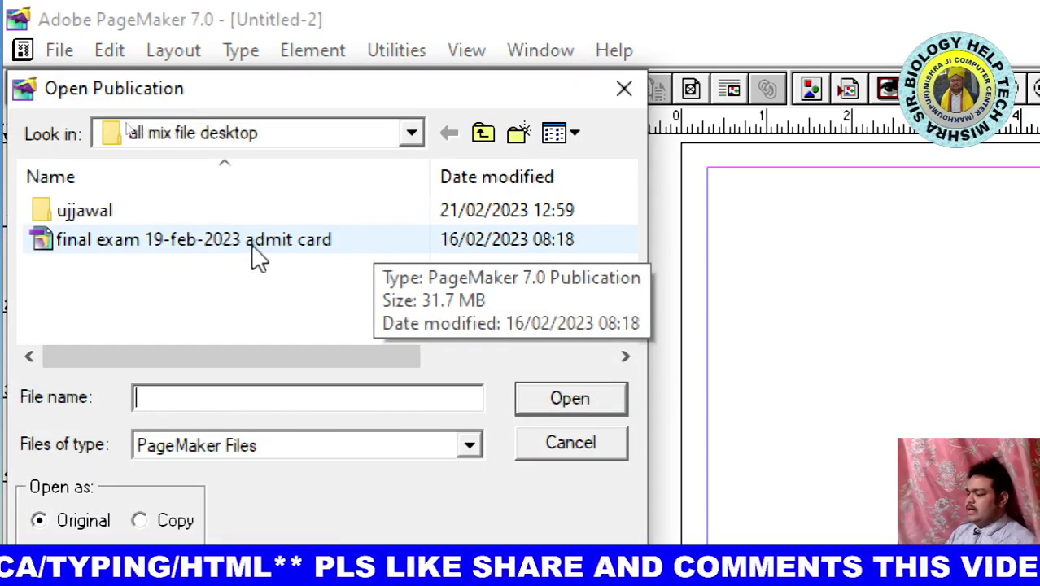
click(186, 254)
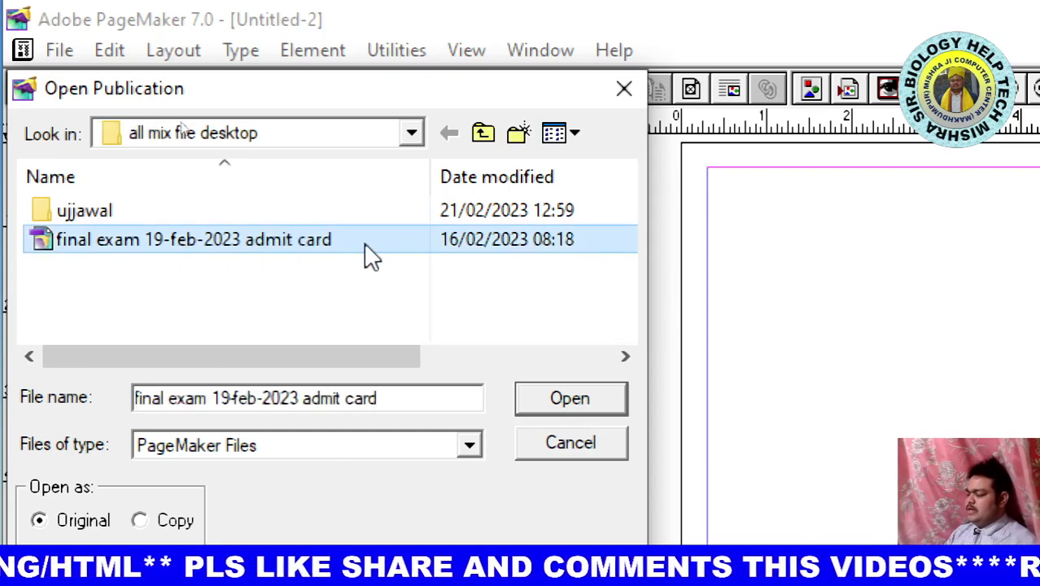
click(426, 407)
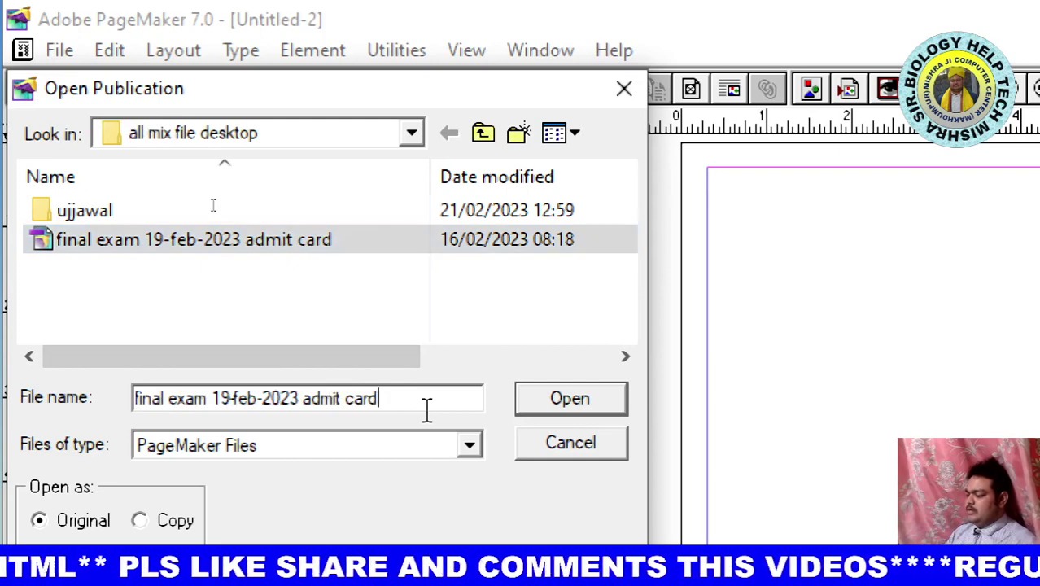
drag(426, 407, 49, 409)
text(k)
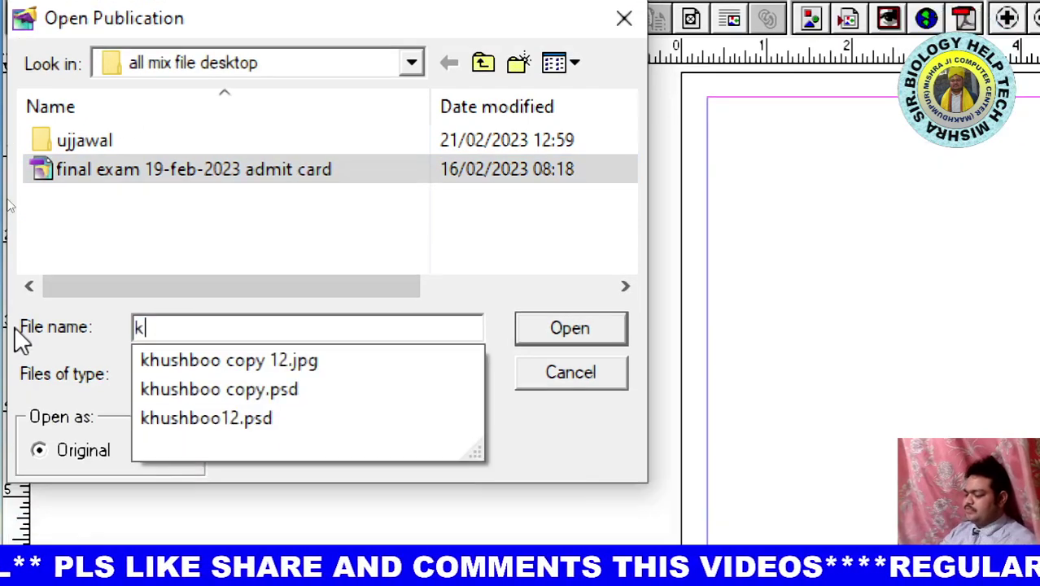
click(20, 310)
key(ctrl+z)
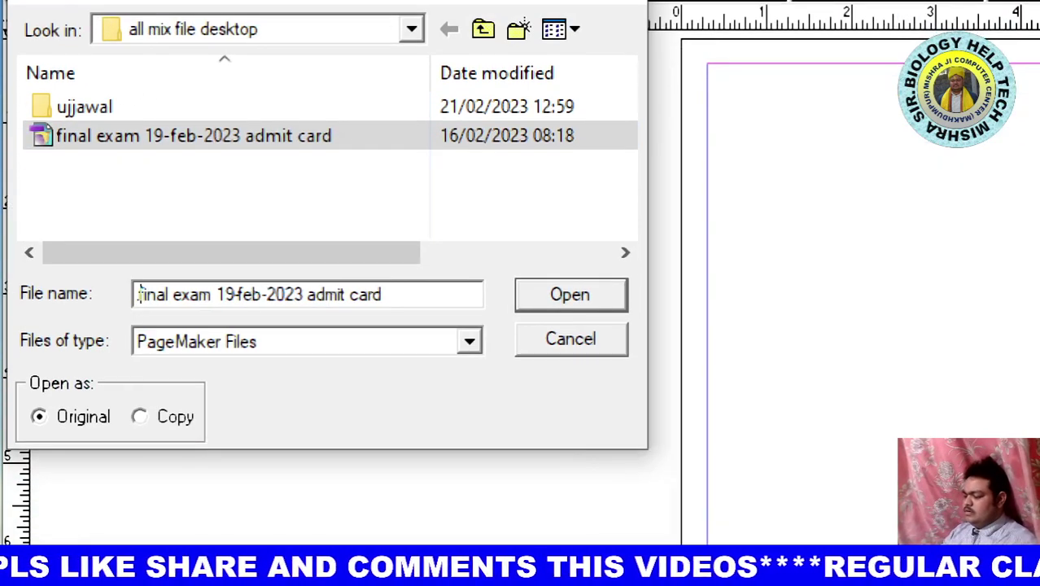
key(Delete)
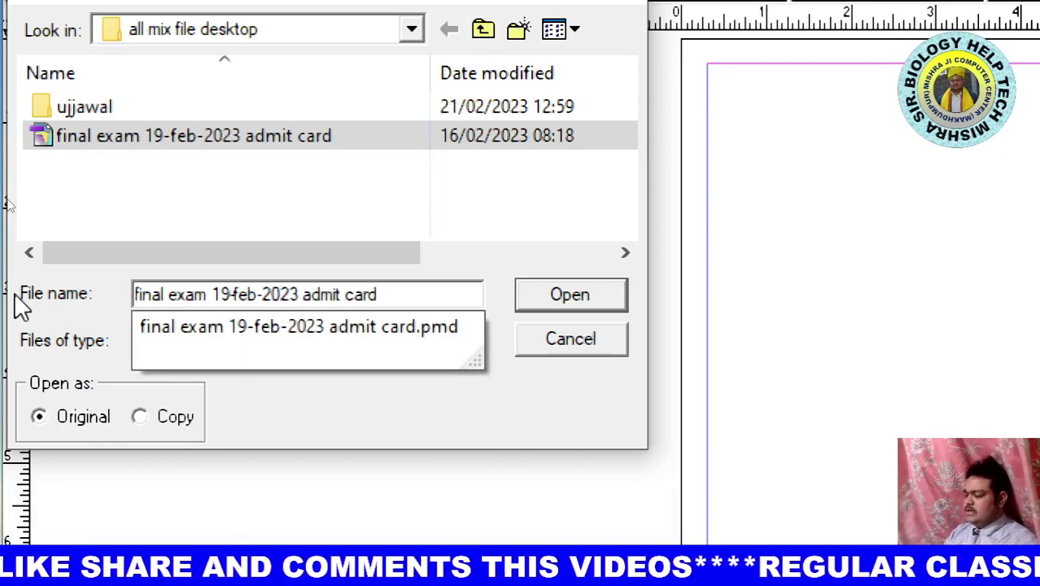
key(Down)
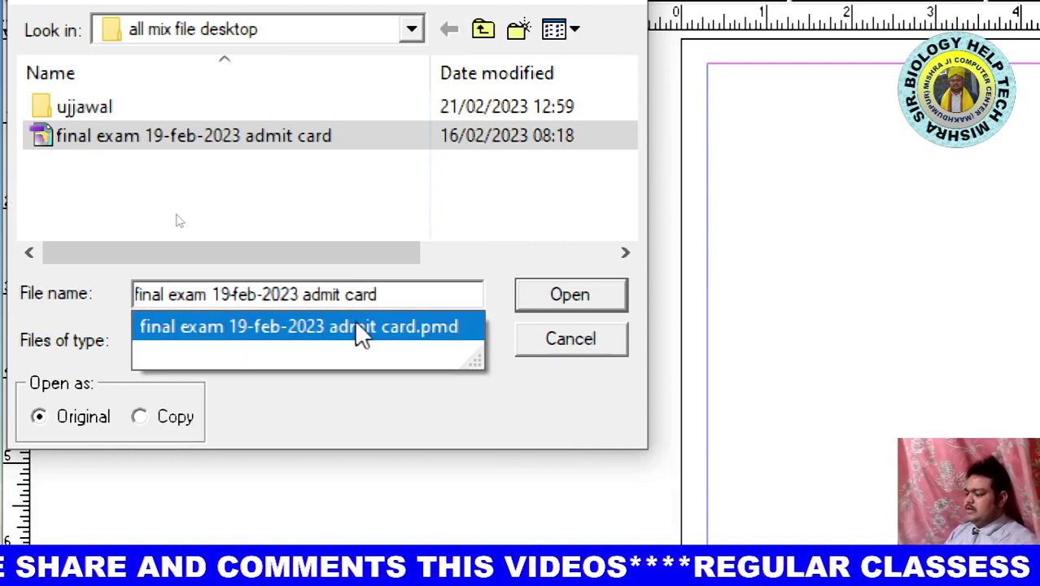
click(325, 326)
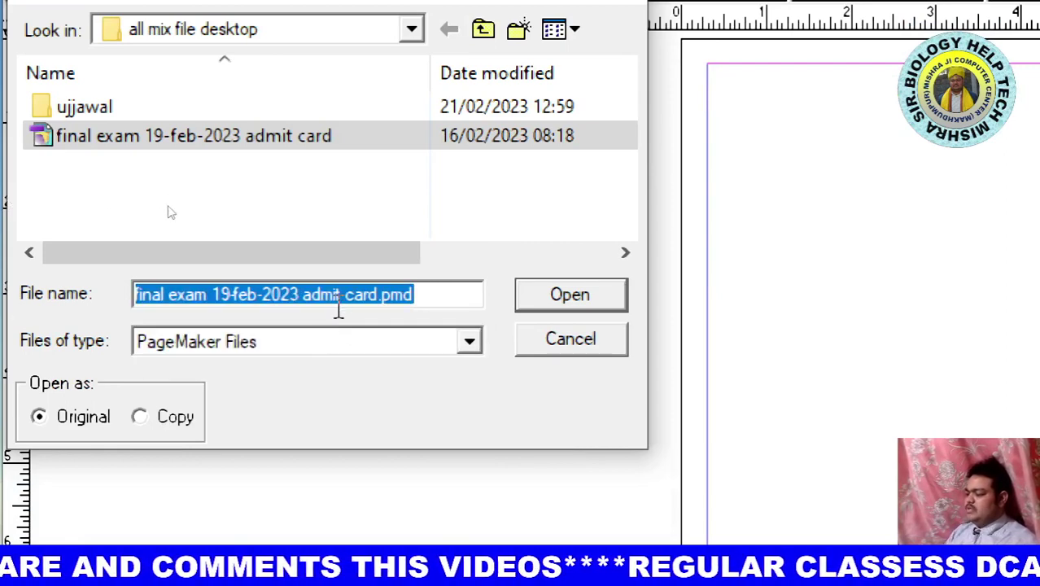
click(567, 297)
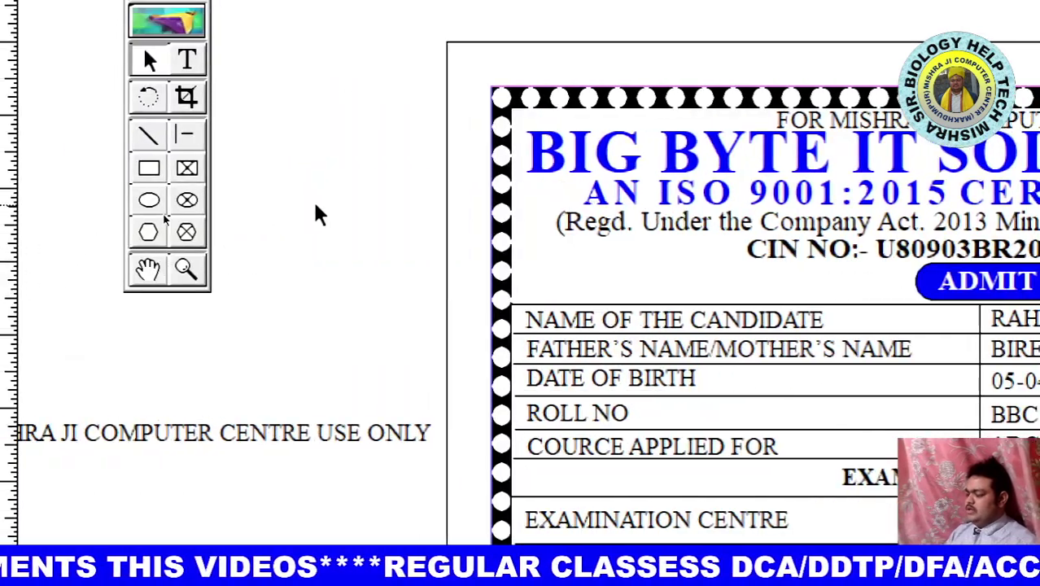
Fit the admit card page in the window and show the recent publications list
right_click(314, 206)
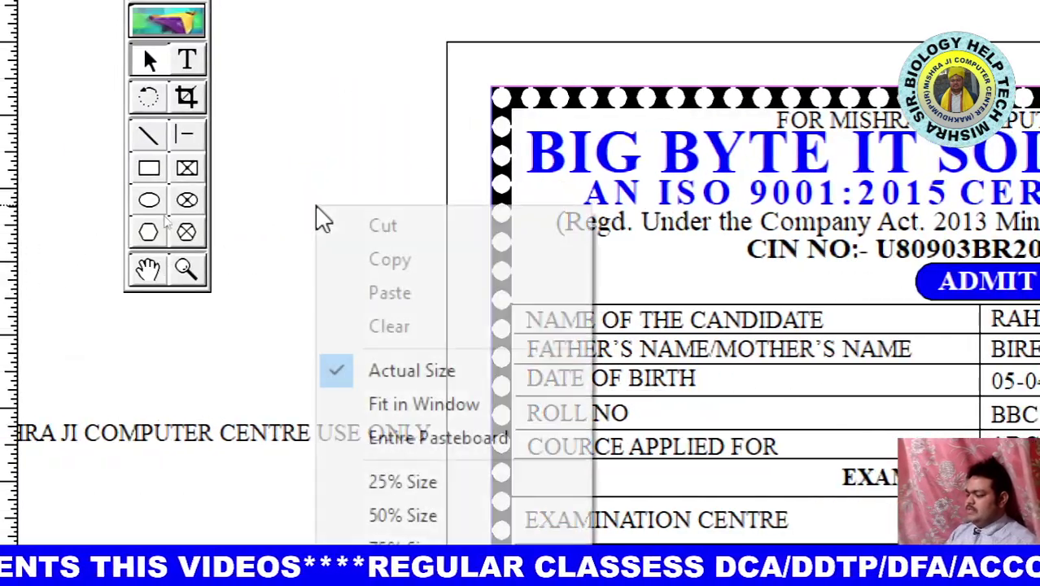
click(396, 404)
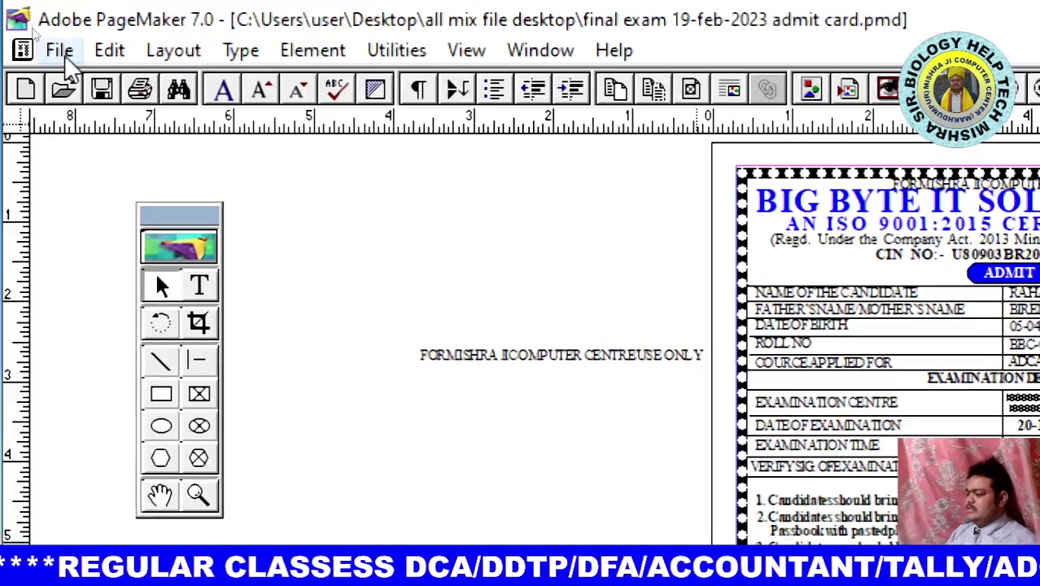
click(64, 57)
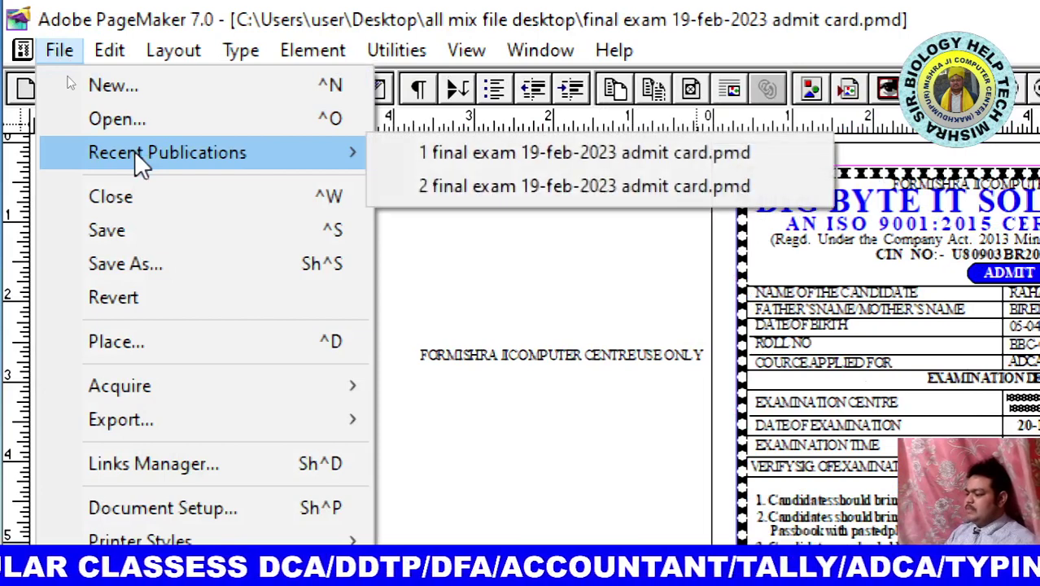
mouse_move(167, 152)
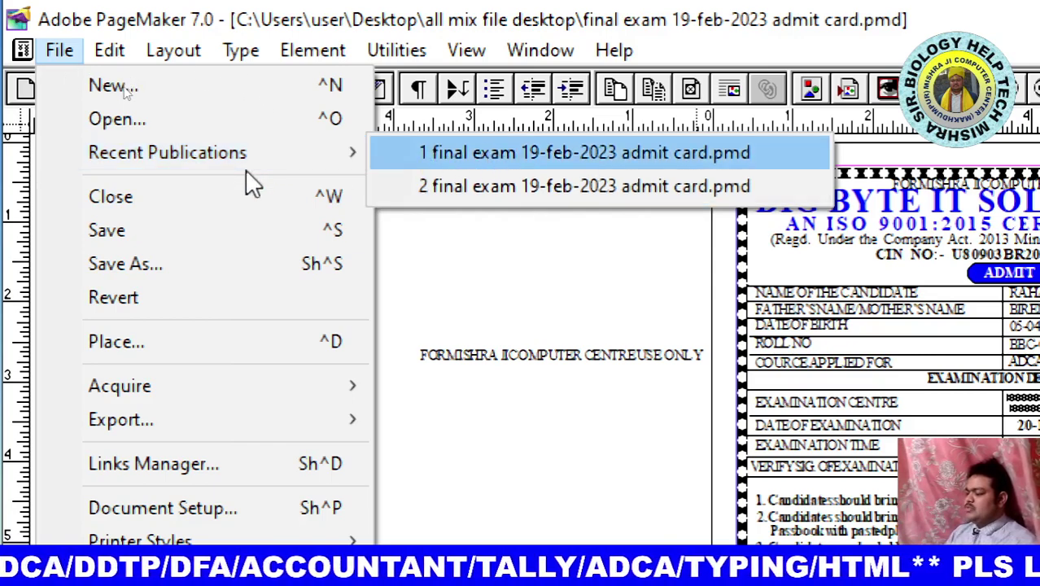
Create a new blank publication, Untitled-3, accepting the default Document Setup
click(482, 286)
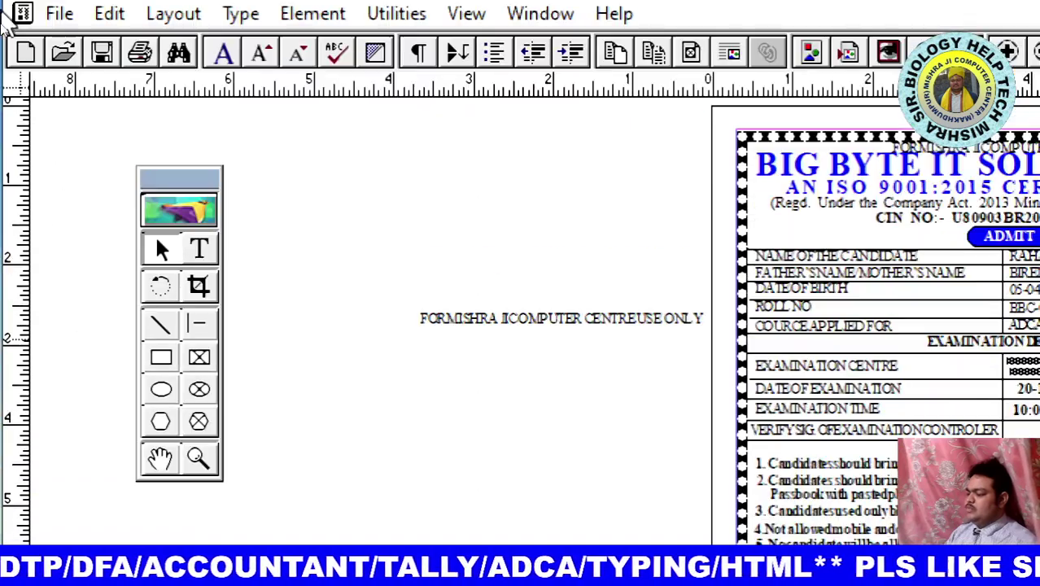
click(59, 50)
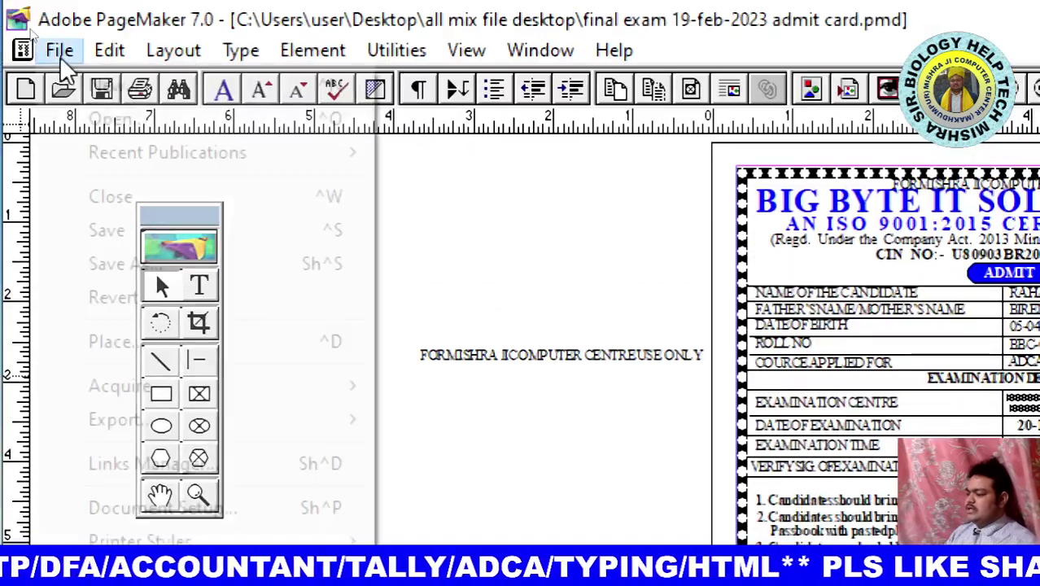
click(130, 84)
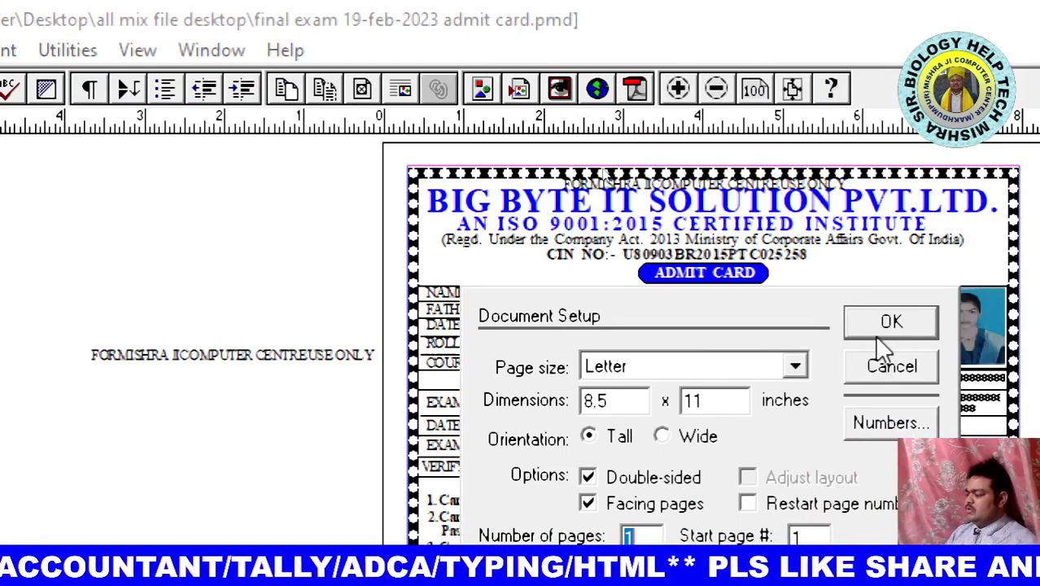
click(877, 335)
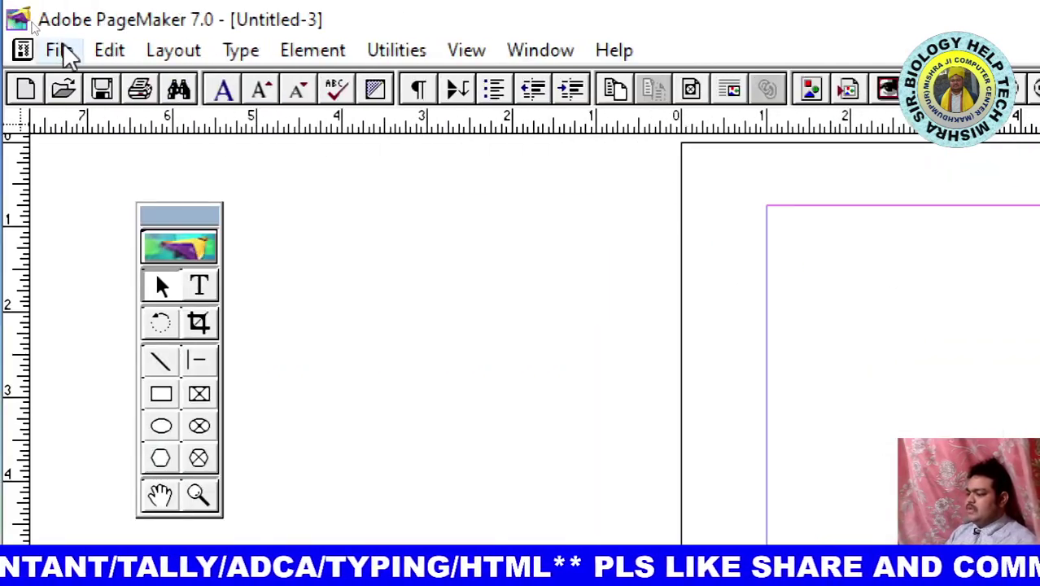
click(64, 50)
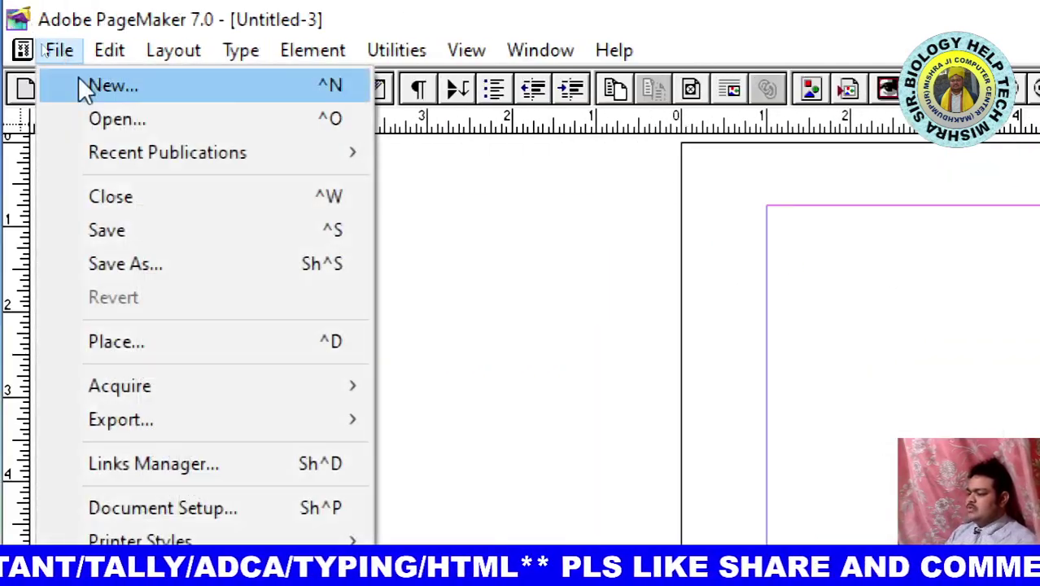
Start saving Untitled-3 and enter 'visiting card' as the file name
click(122, 231)
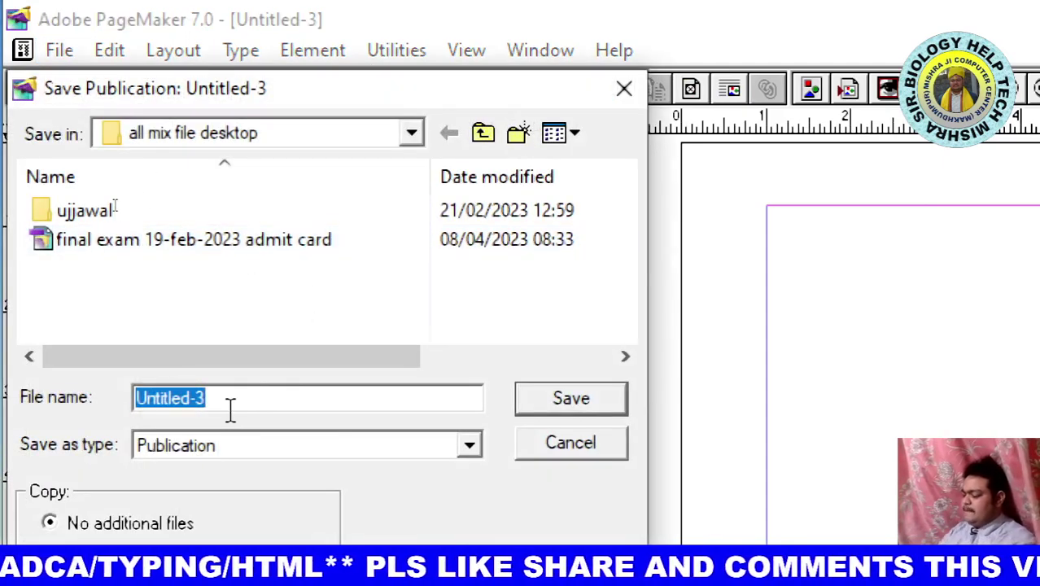
text(d)
key(BackSpace)
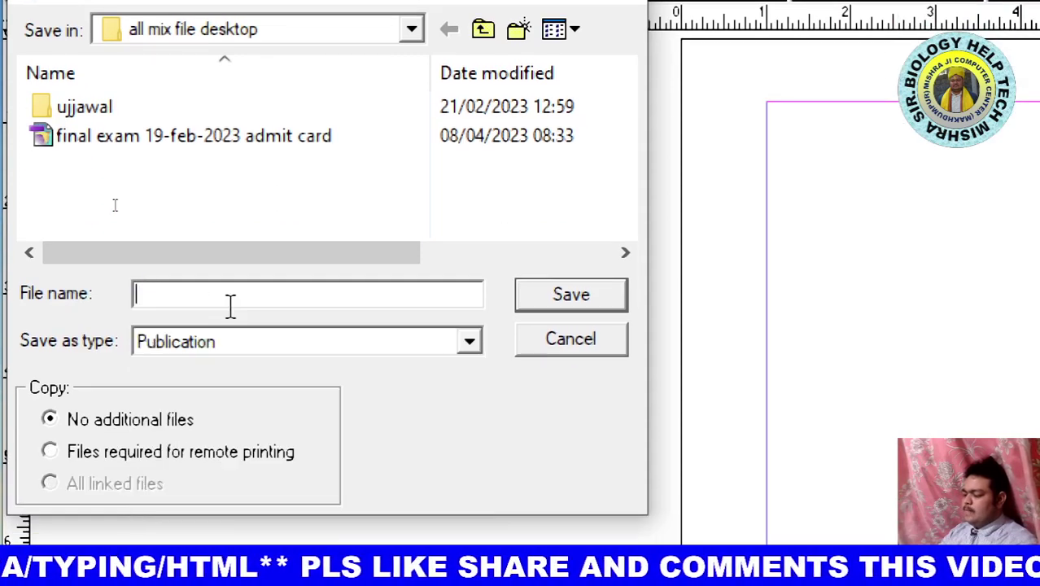
text(p)
key(BackSpace)
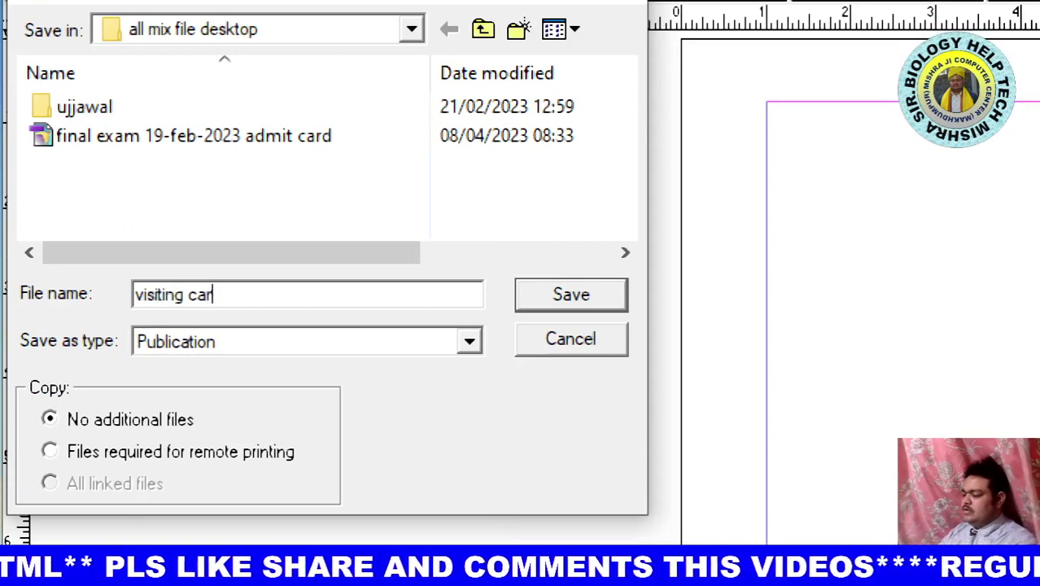
text(d)
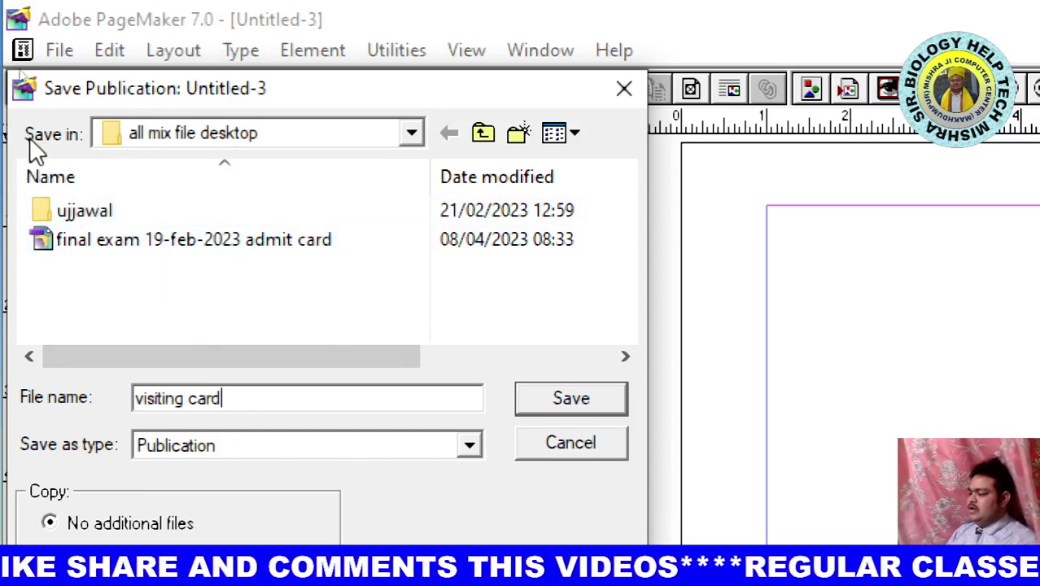
Save the publication as 'visiting card' in Publication format on the Desktop
click(415, 140)
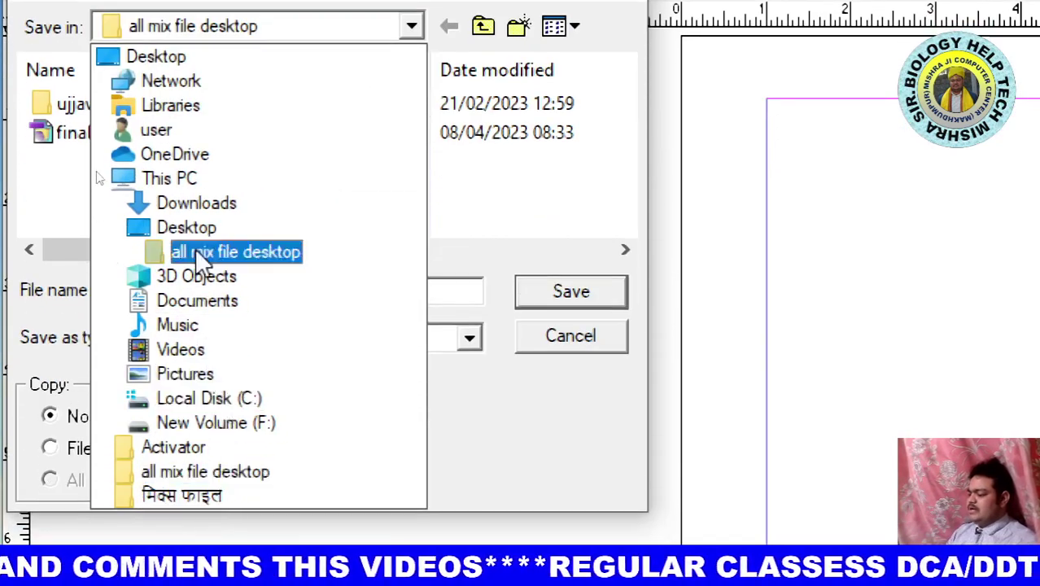
click(198, 180)
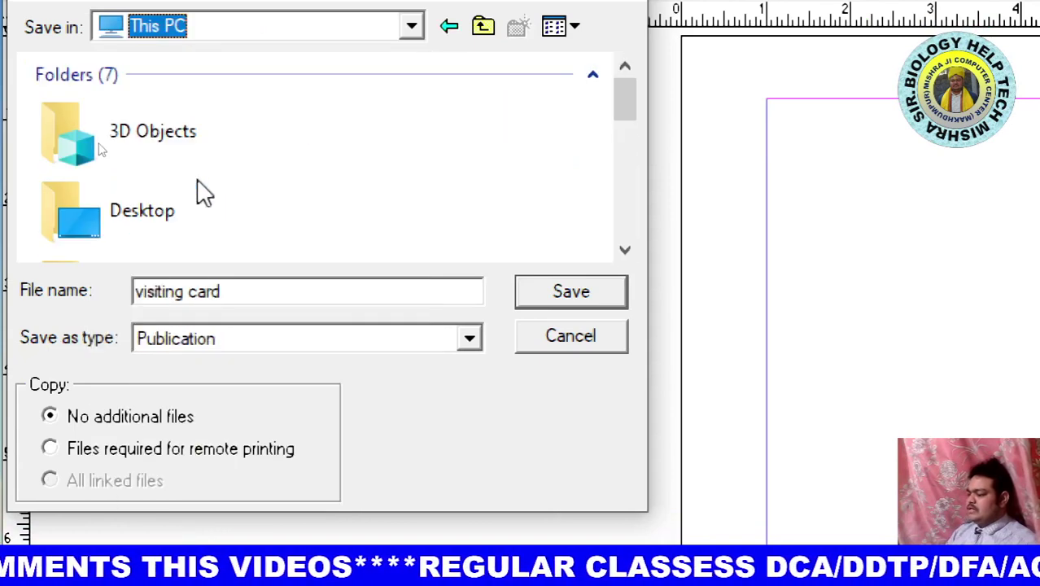
drag(632, 109, 648, 241)
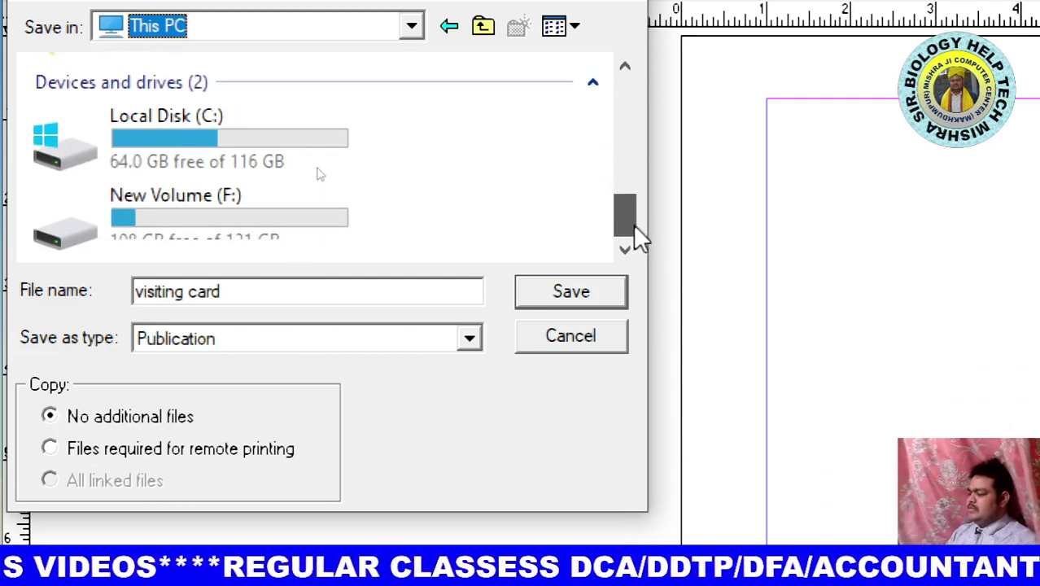
drag(631, 228, 627, 56)
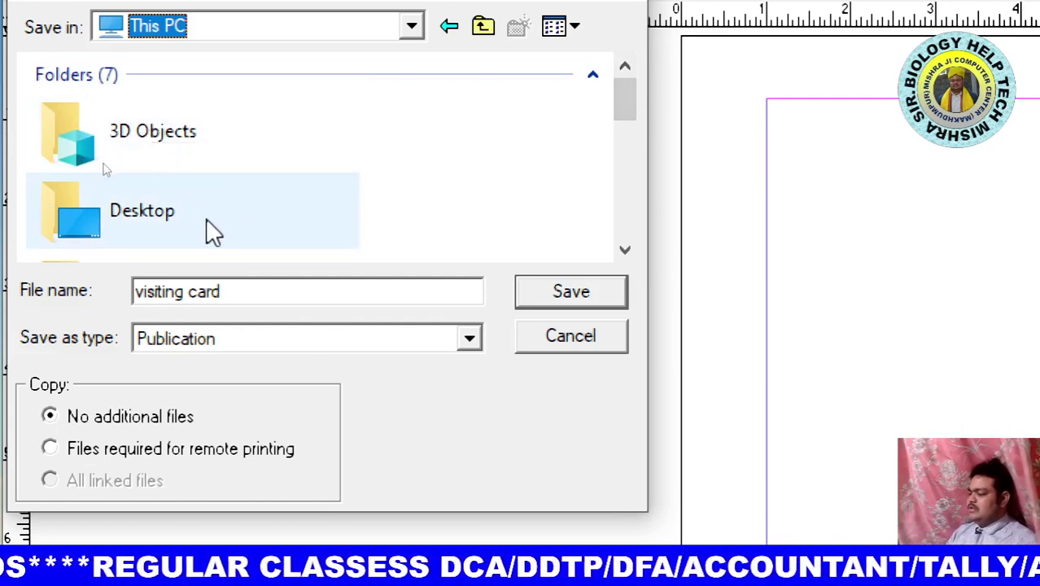
click(205, 219)
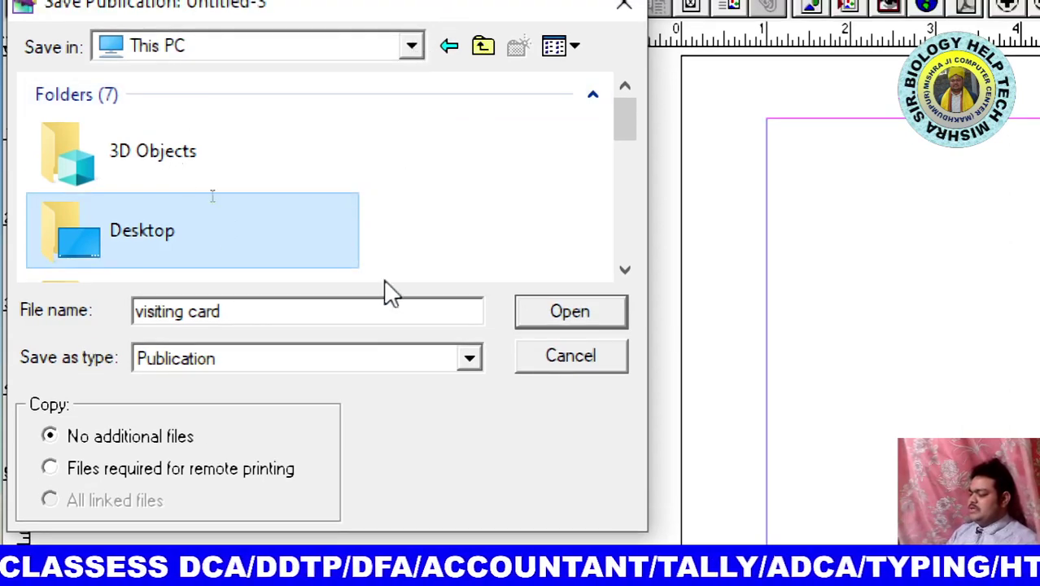
click(469, 360)
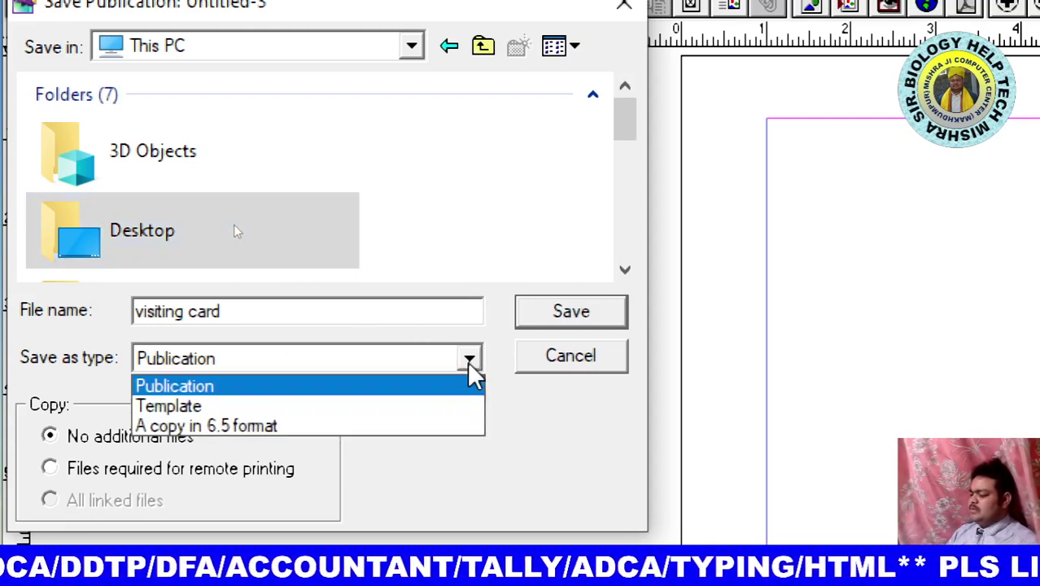
click(470, 363)
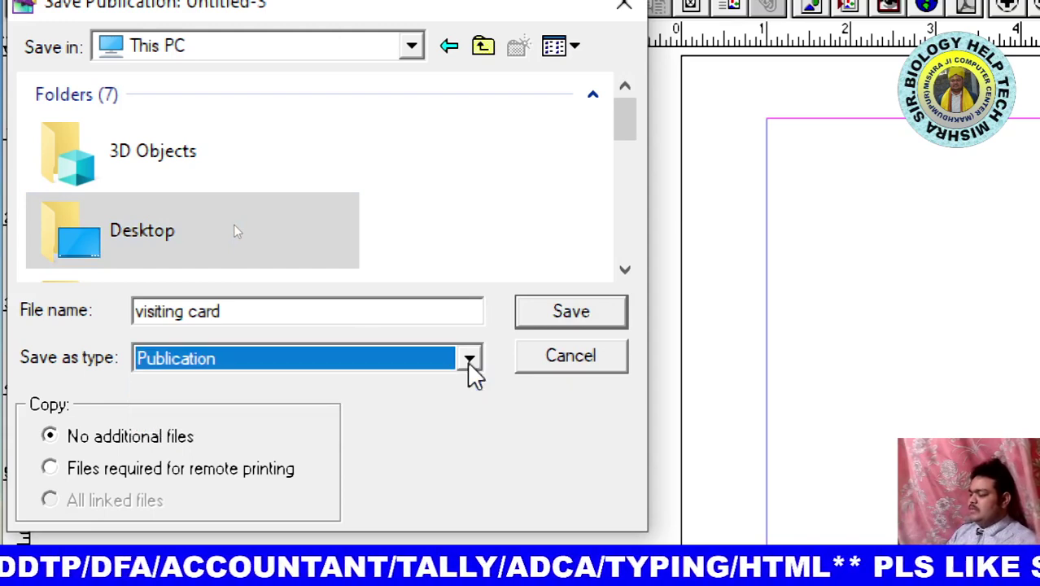
click(598, 310)
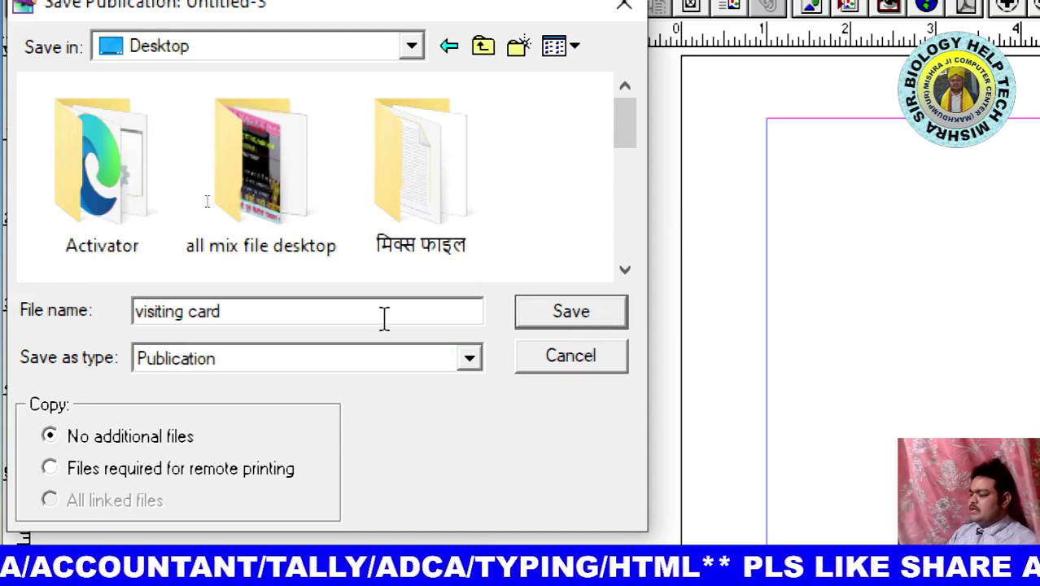
click(574, 314)
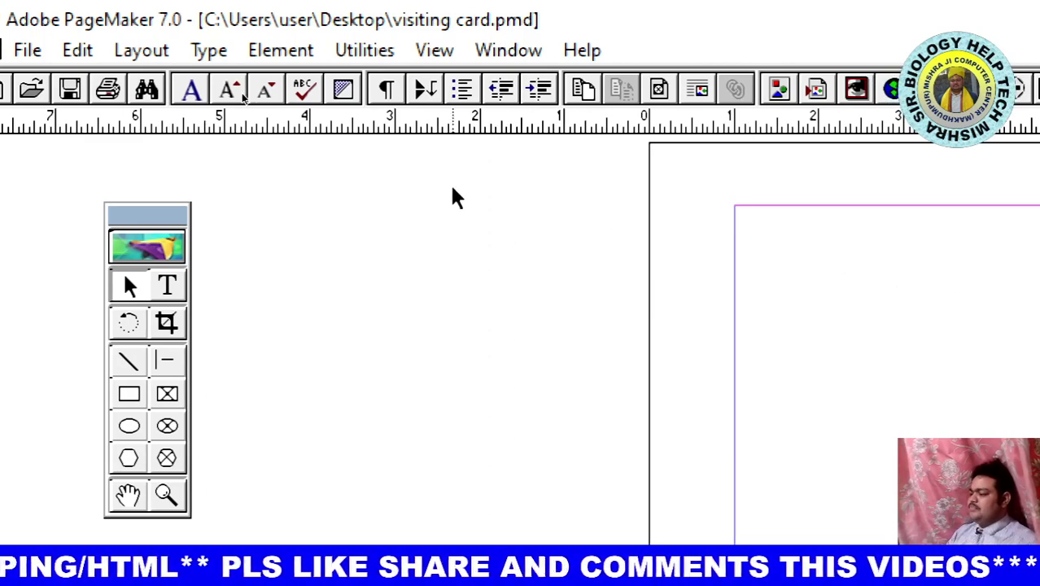
Look over the File and Type menus without choosing any command
click(59, 51)
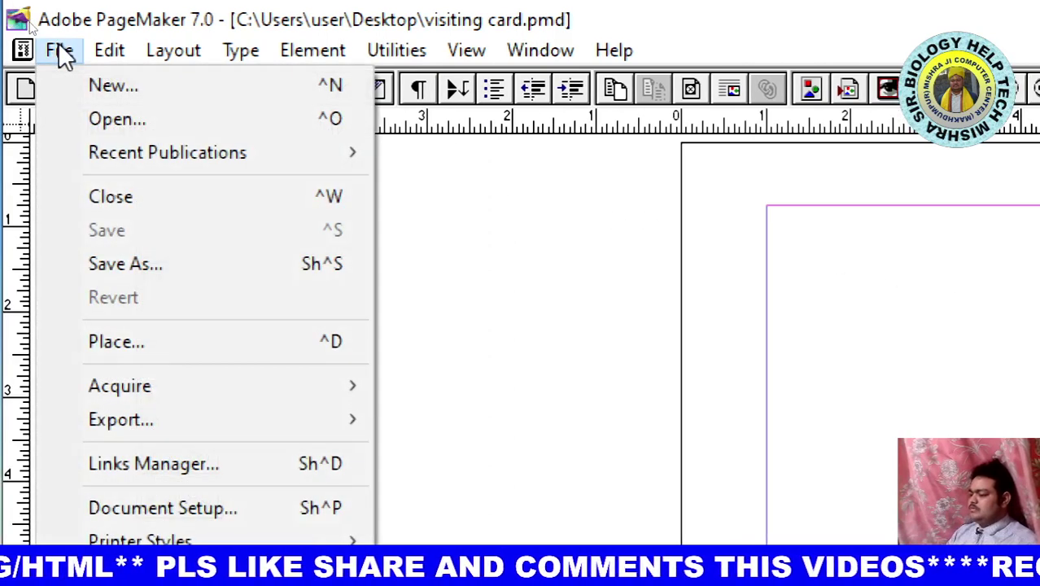
key(Escape)
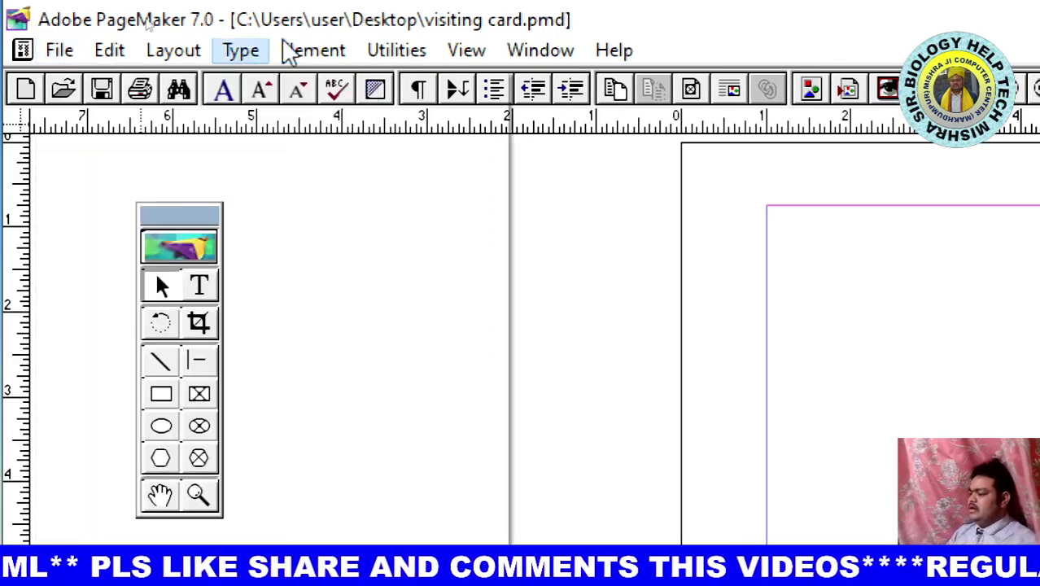
click(301, 50)
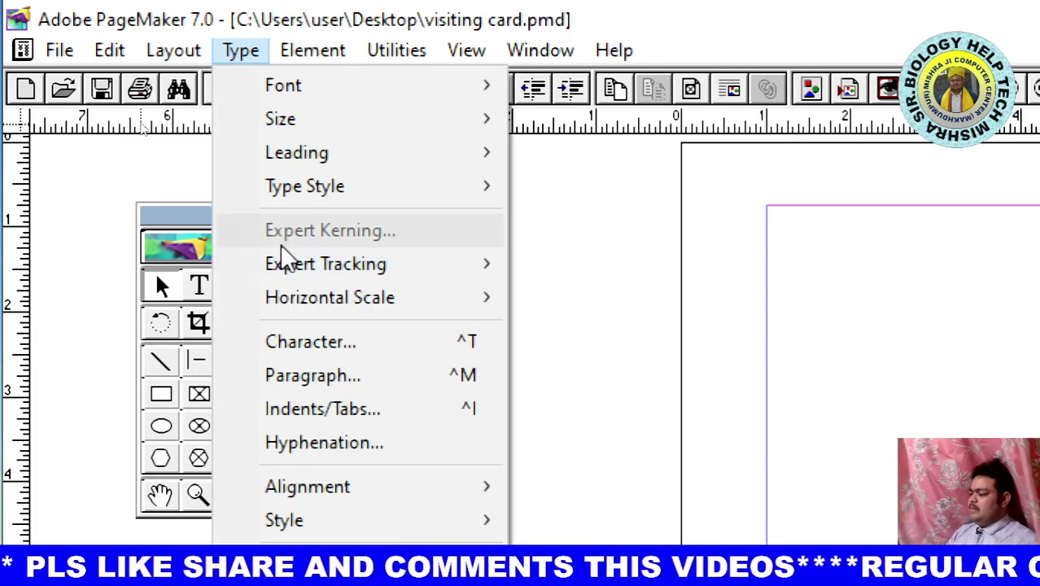
click(703, 297)
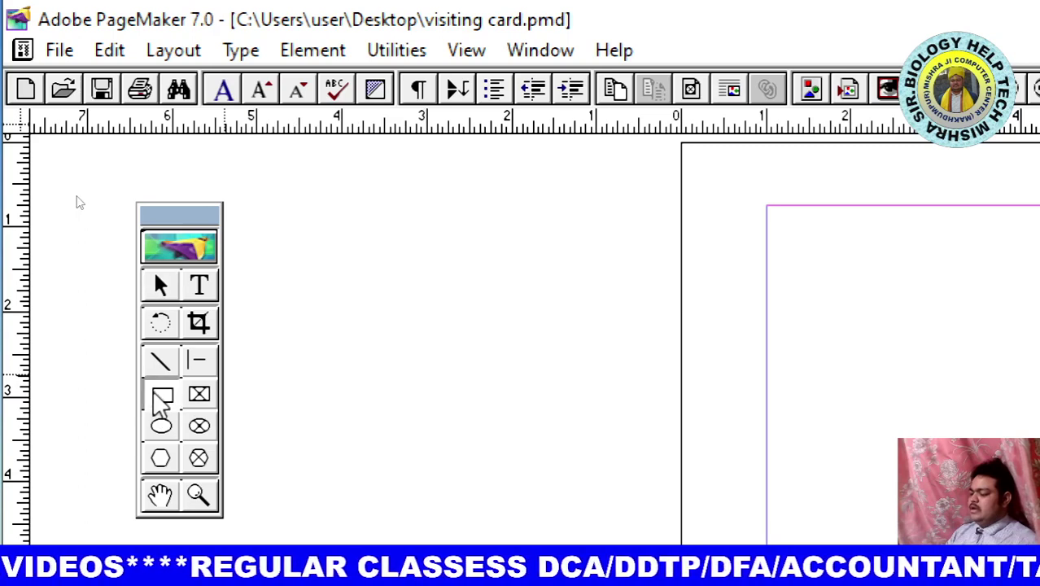
Draw a wide rectangle near the top of the card and fill it Cyan
click(161, 394)
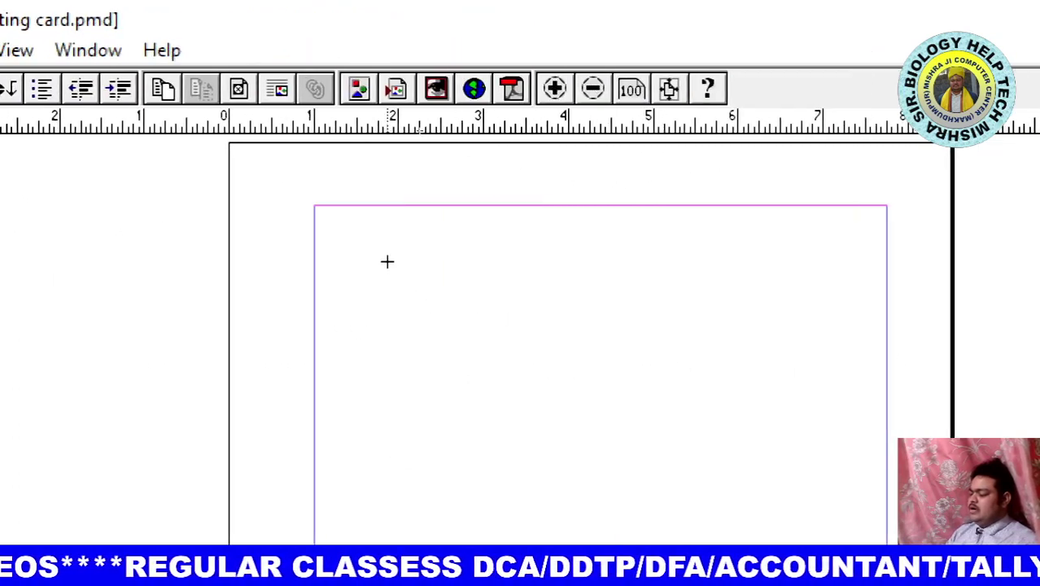
drag(387, 261, 773, 375)
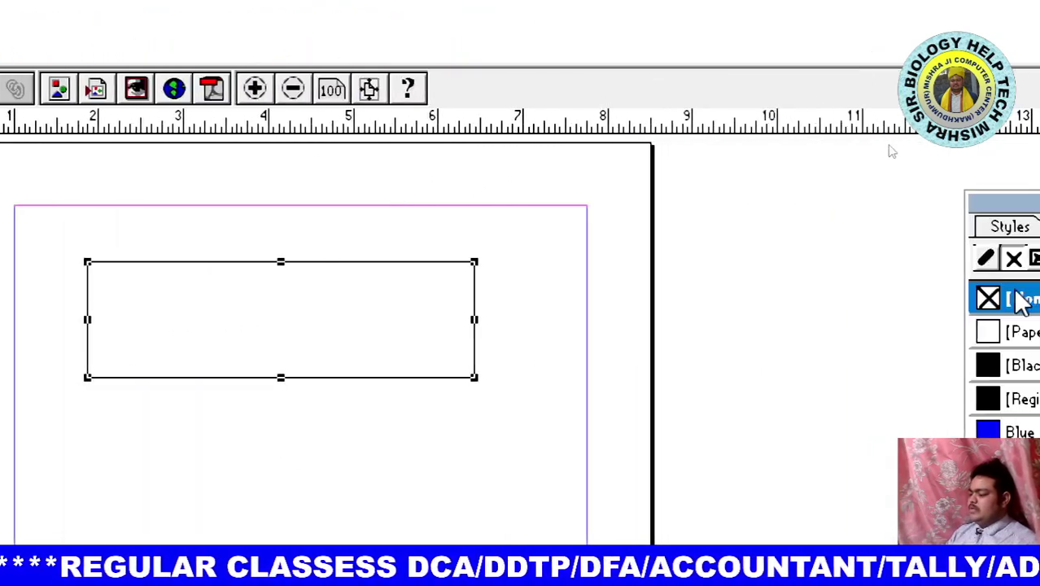
click(873, 476)
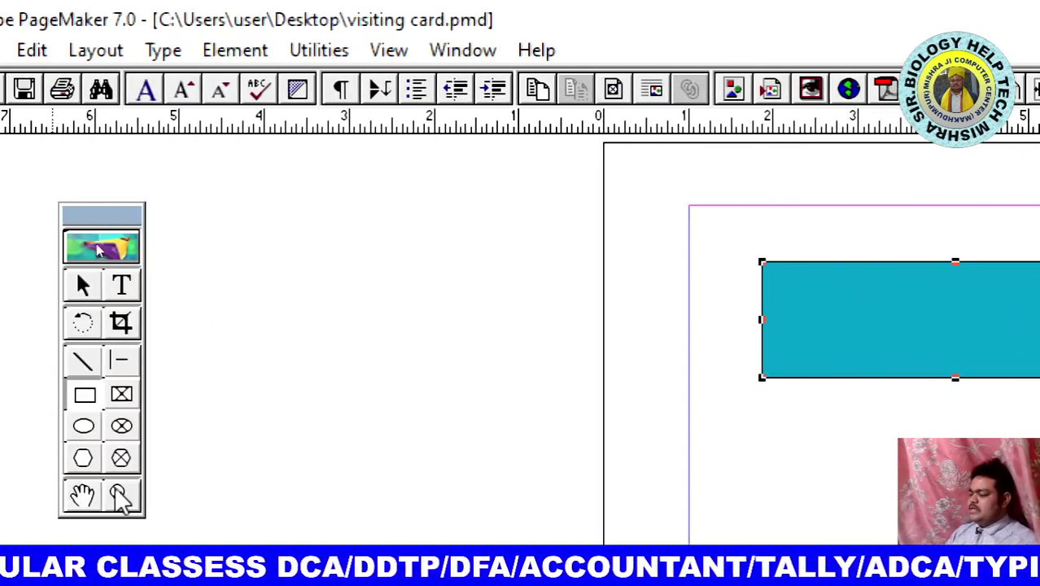
Draw an ellipse below the rectangle and fill it solid Black
click(81, 425)
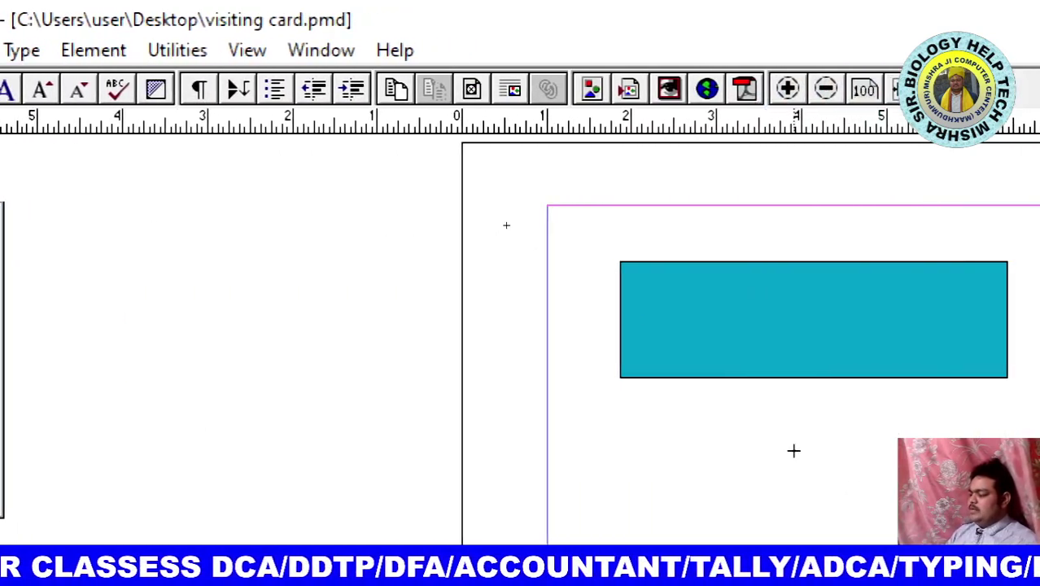
drag(790, 444, 923, 529)
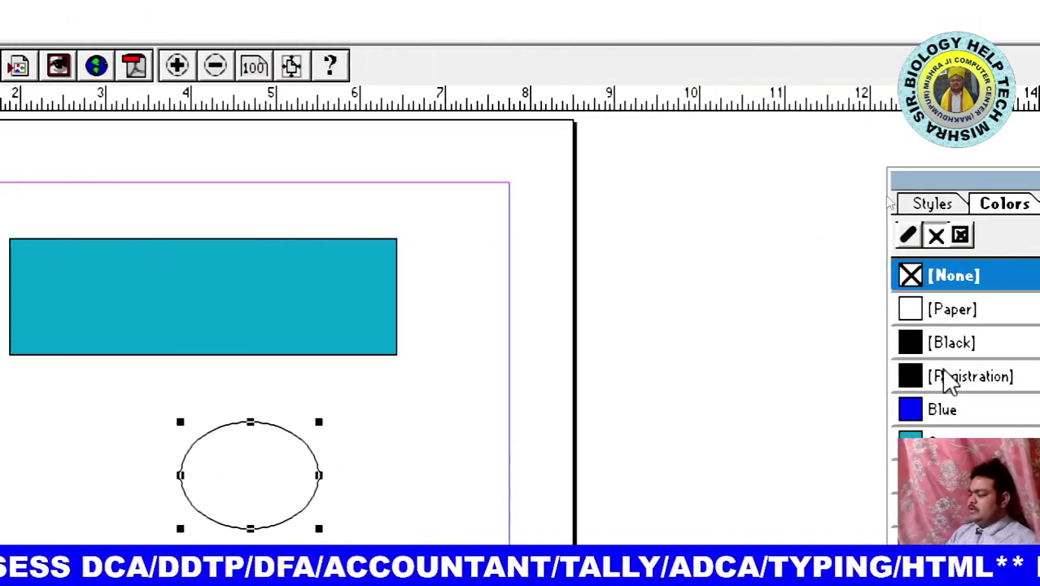
click(950, 379)
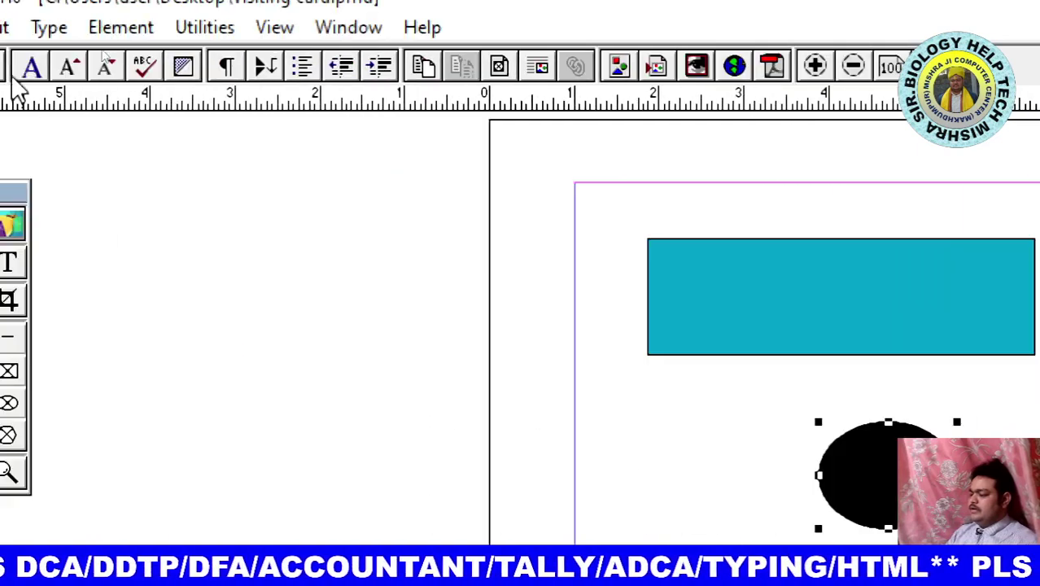
Save the visiting card, then open the final exam 19-feb-2023 admit card from Recent Publications
click(59, 40)
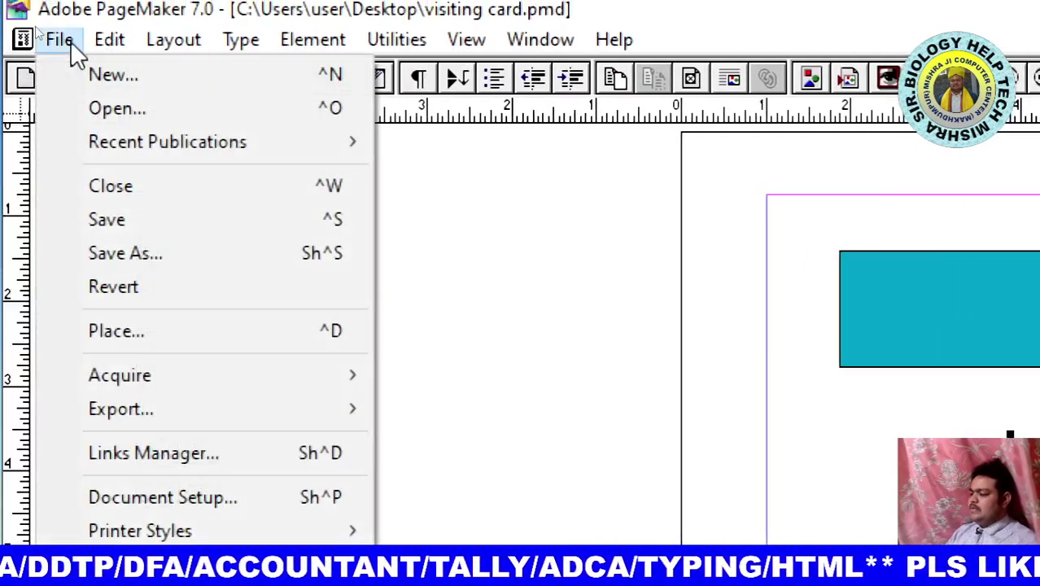
click(116, 218)
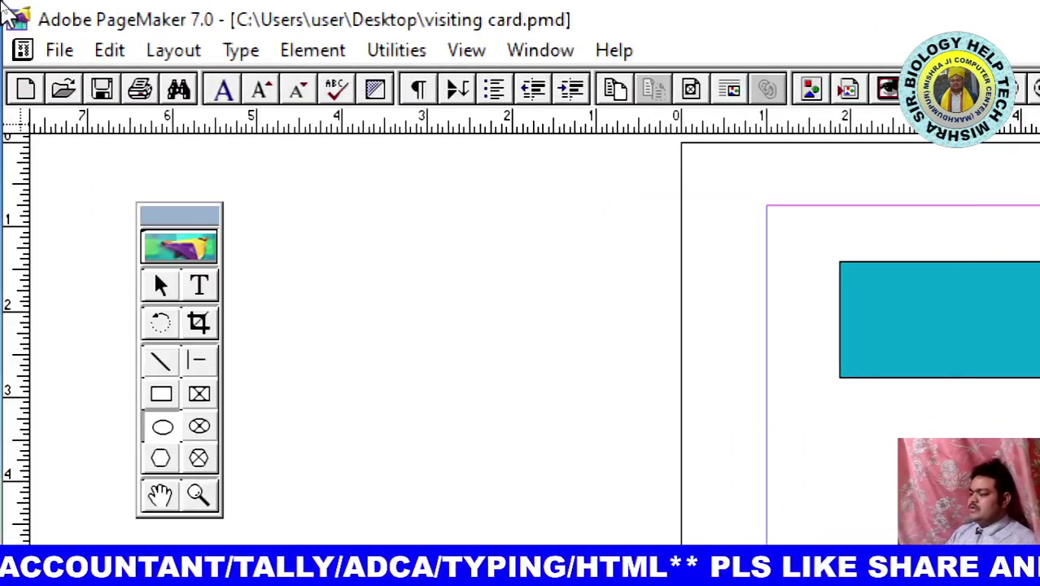
click(58, 51)
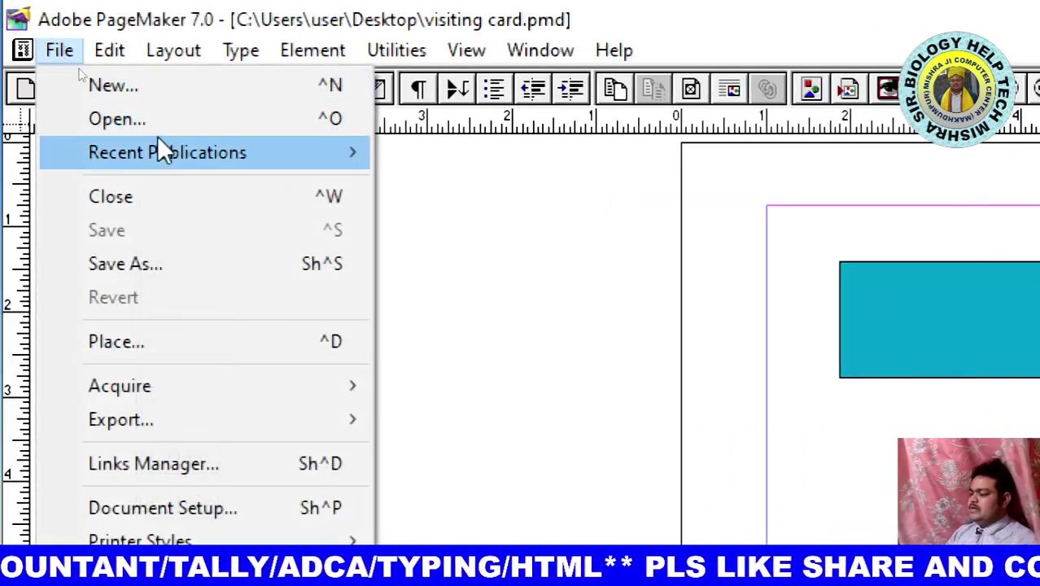
mouse_move(167, 153)
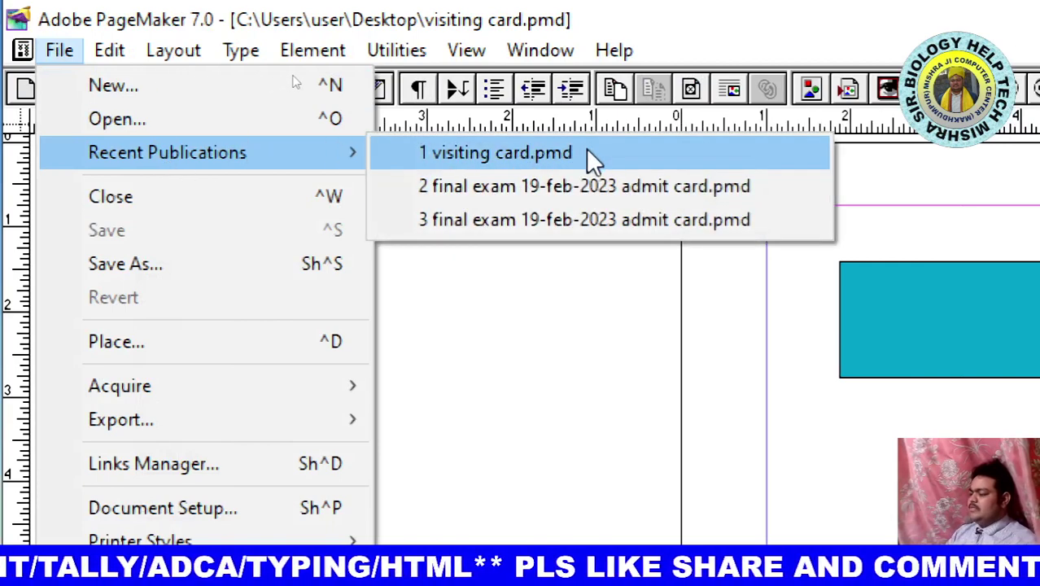
click(581, 193)
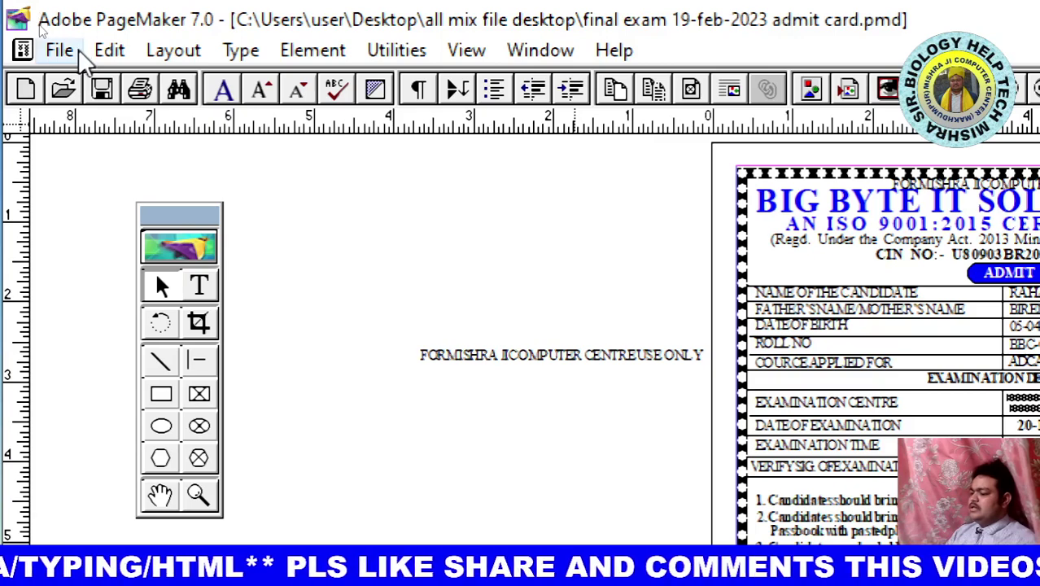
Switch back to visiting card.pmd via Recent Publications
click(76, 50)
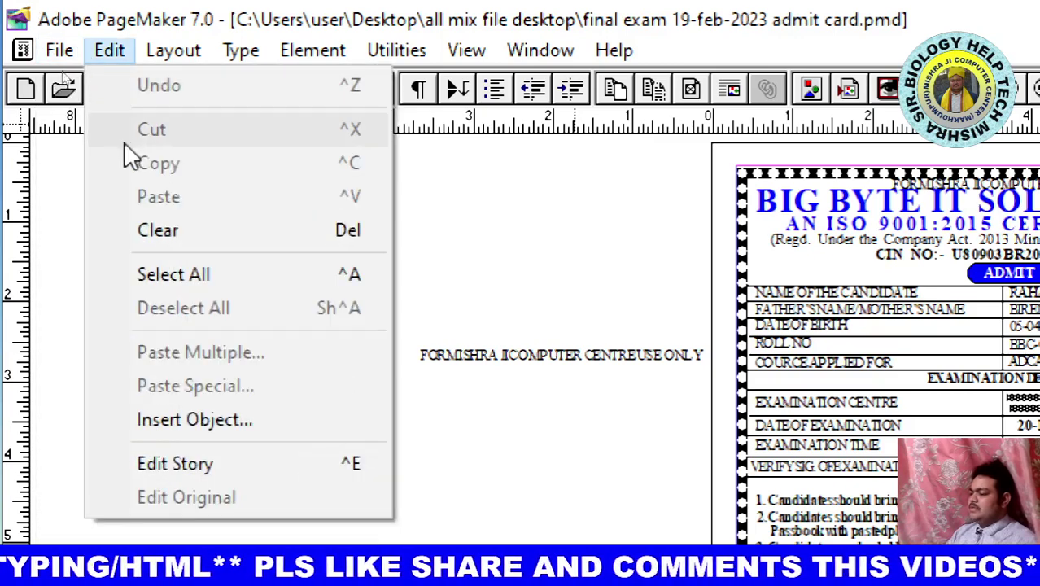
mouse_move(167, 152)
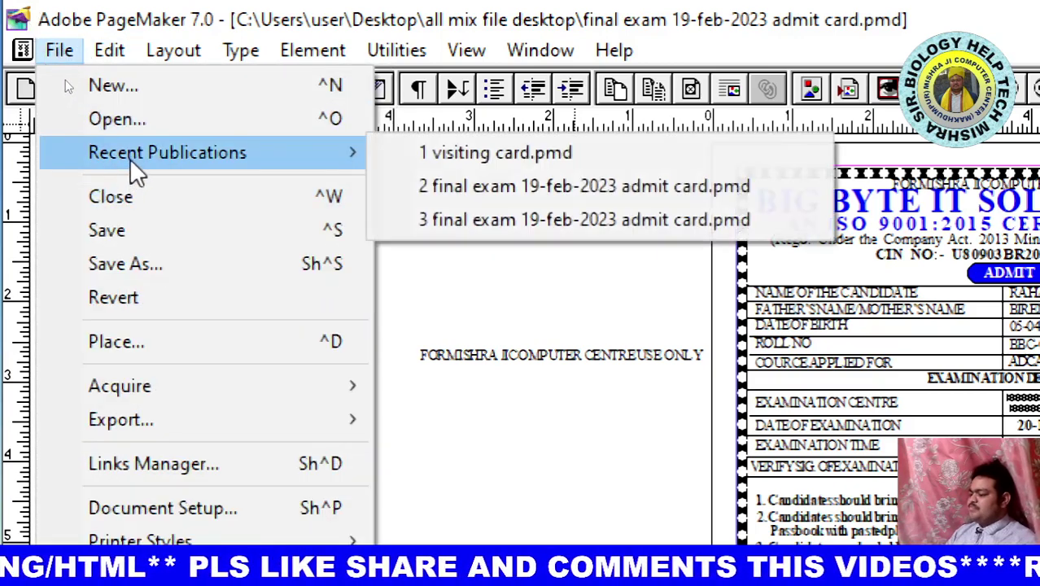
click(569, 156)
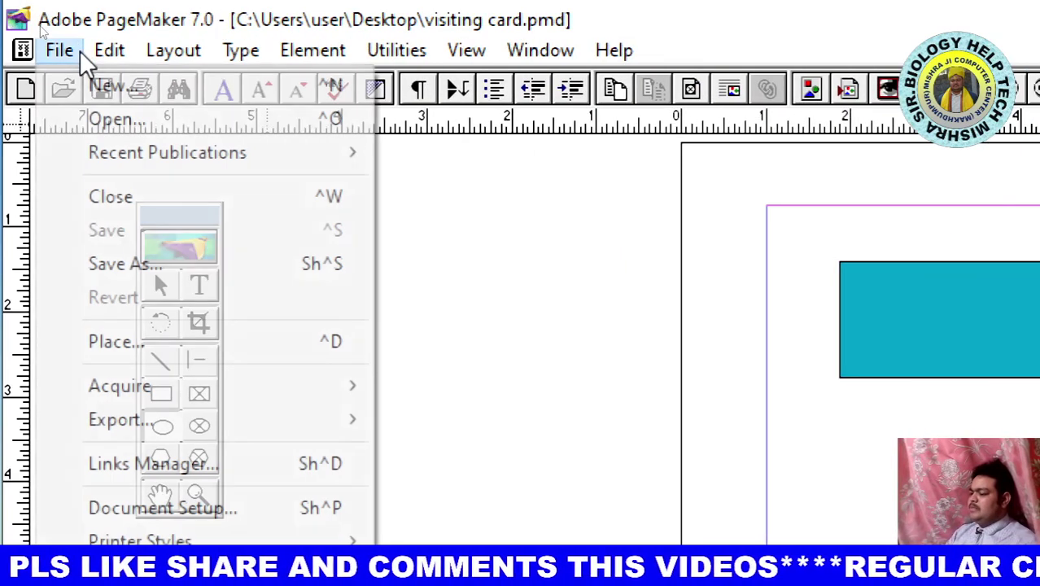
click(79, 54)
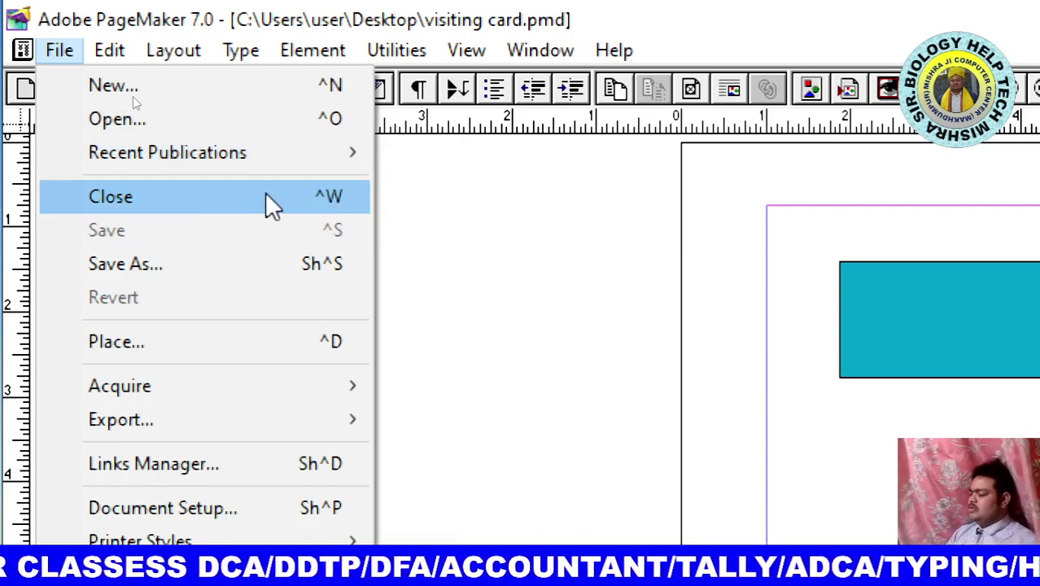
Close visiting card, then close the admit card choosing No to saving changes
click(339, 197)
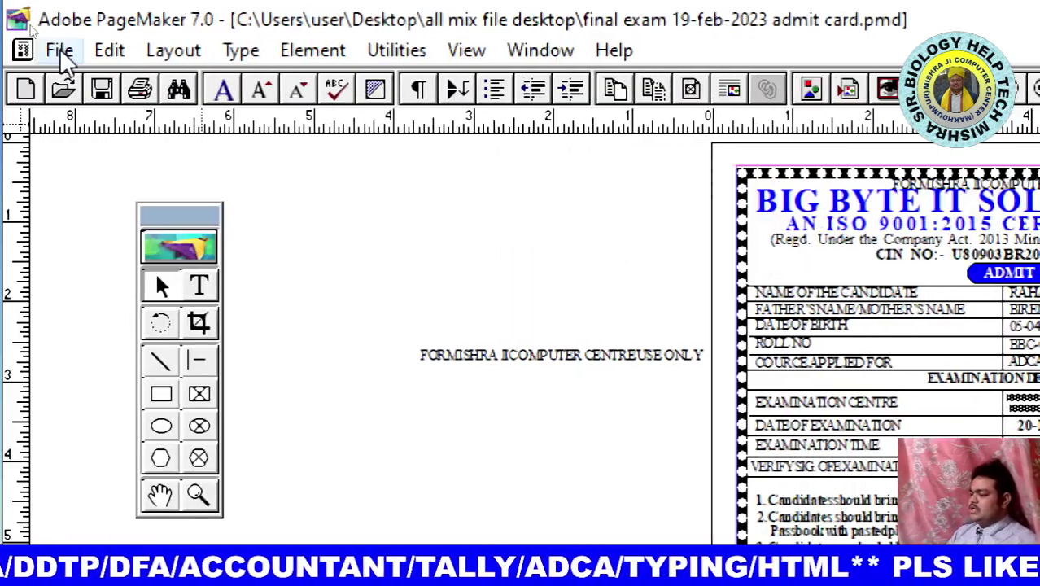
click(61, 51)
click(146, 205)
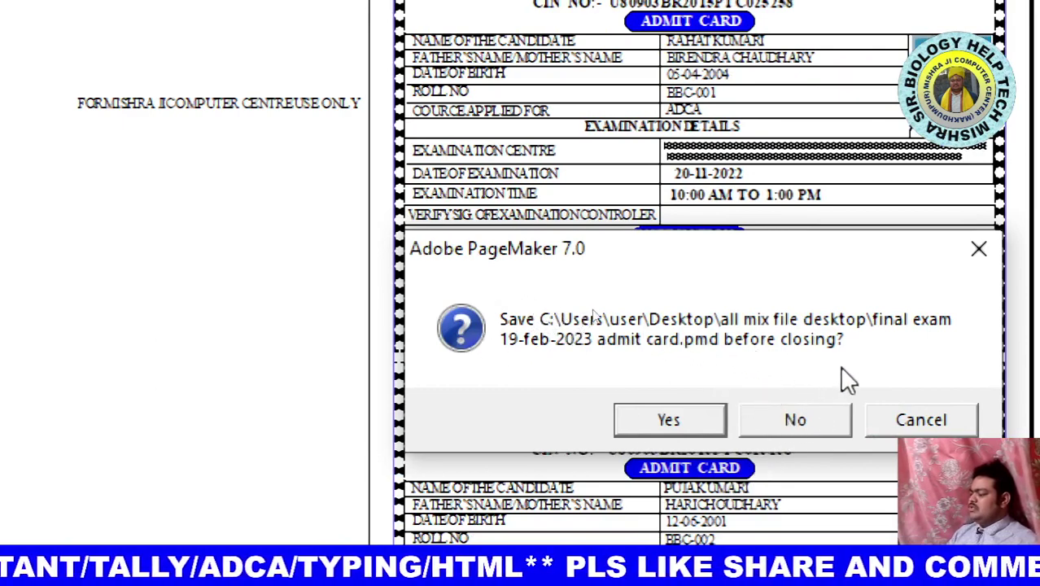
click(806, 417)
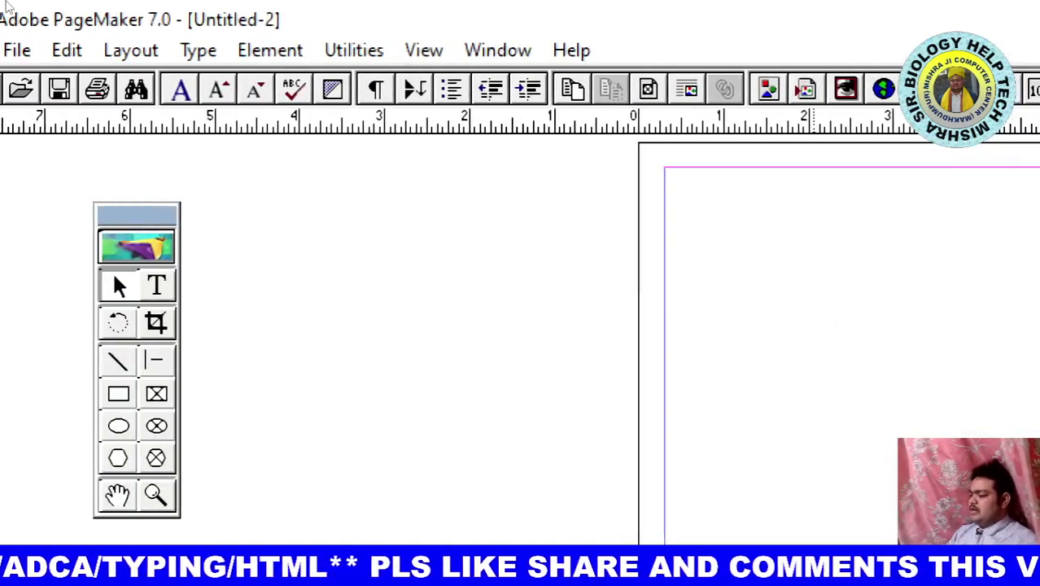
click(65, 51)
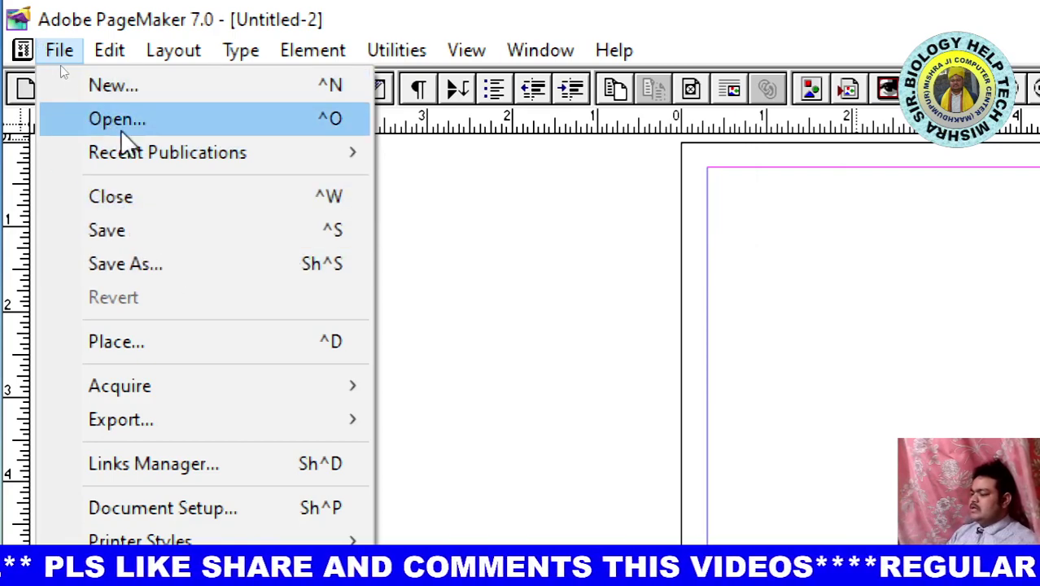
Reopen visiting card.pmd and Save As 'shadi card' on the Desktop
mouse_move(167, 153)
click(512, 150)
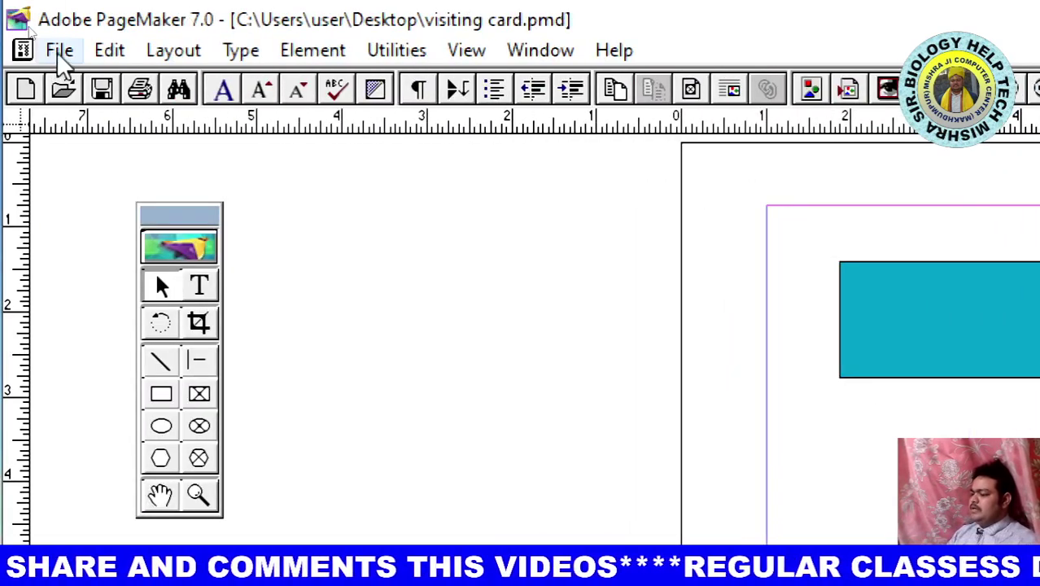
click(59, 53)
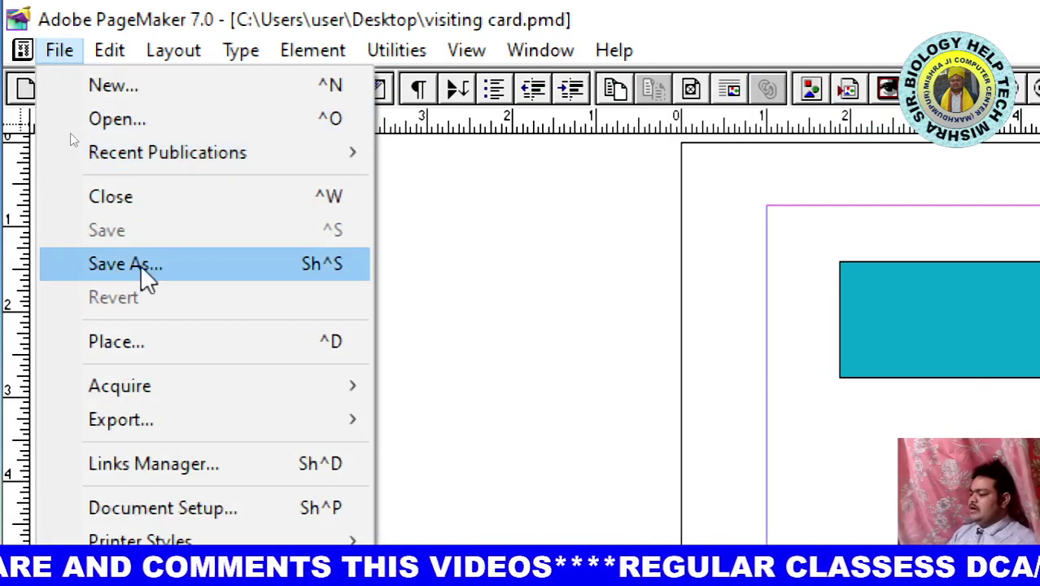
click(188, 268)
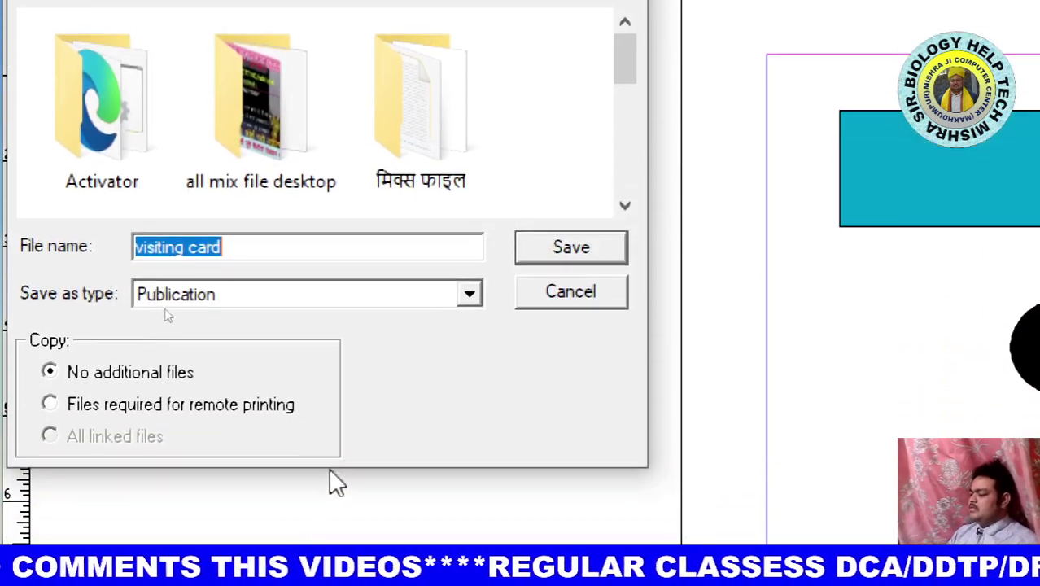
click(262, 249)
drag(262, 249, 23, 251)
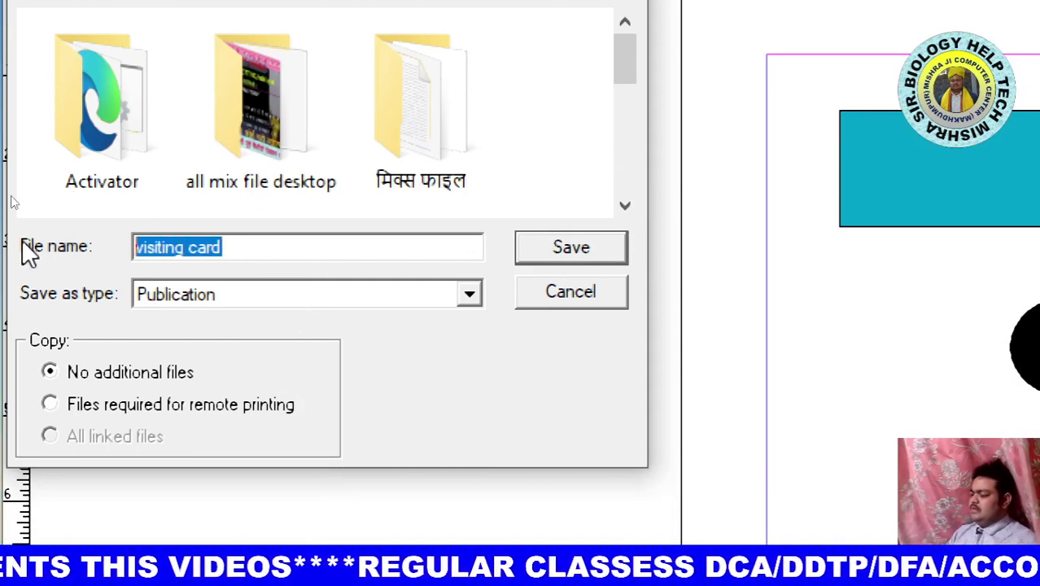
text(sha)
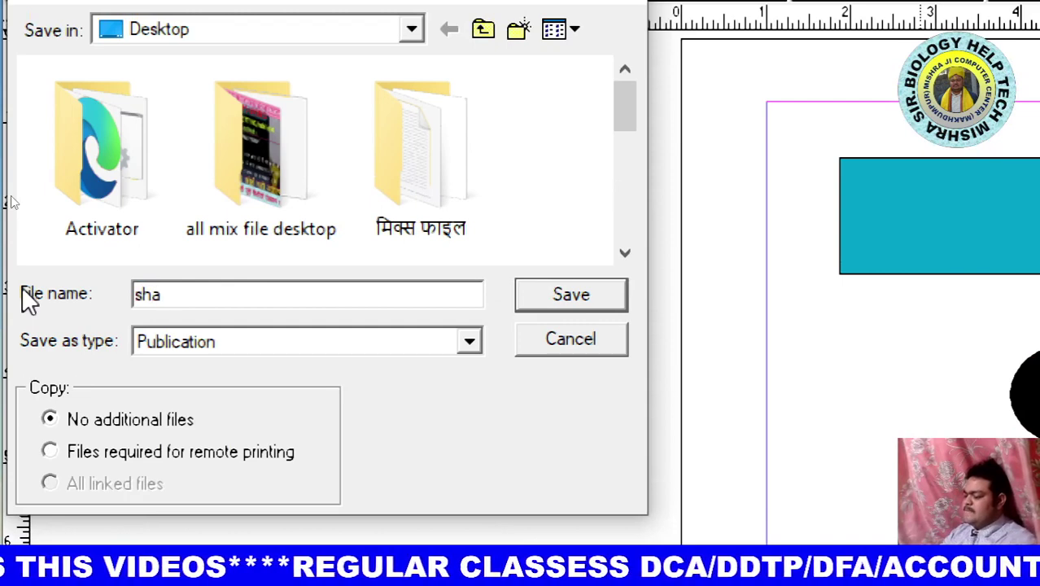
text(di car)
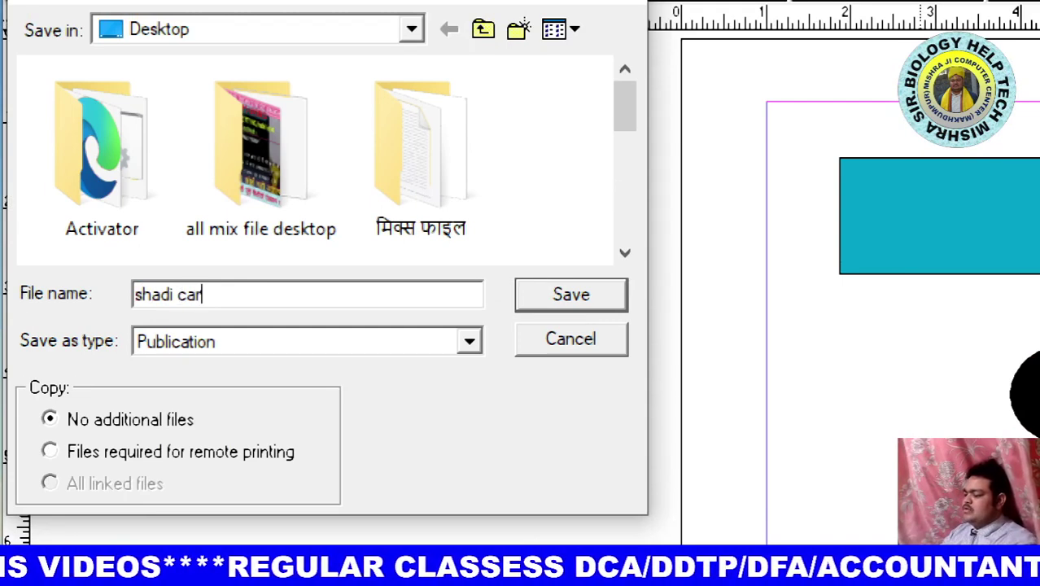
text(d)
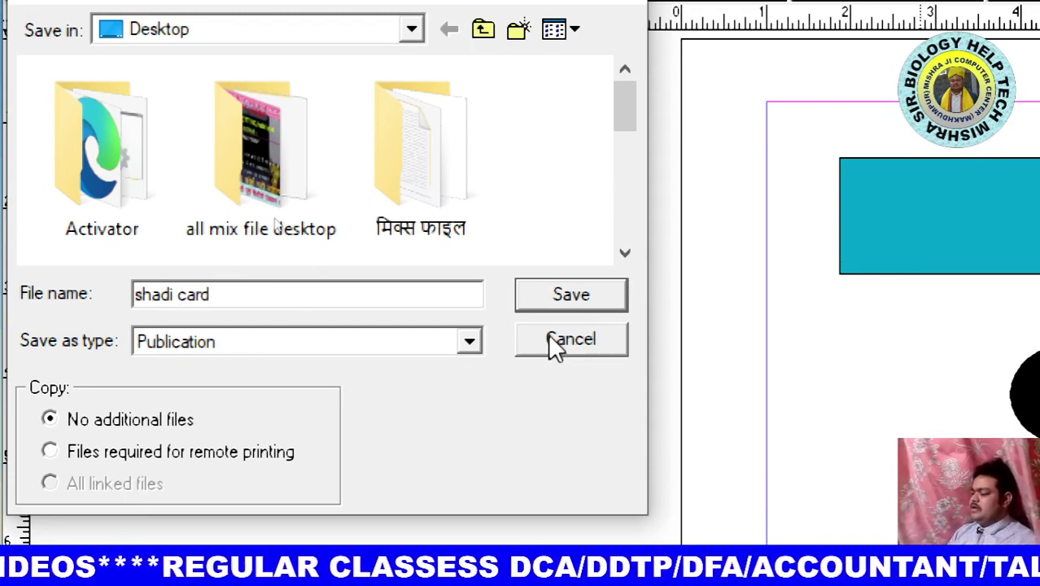
click(567, 298)
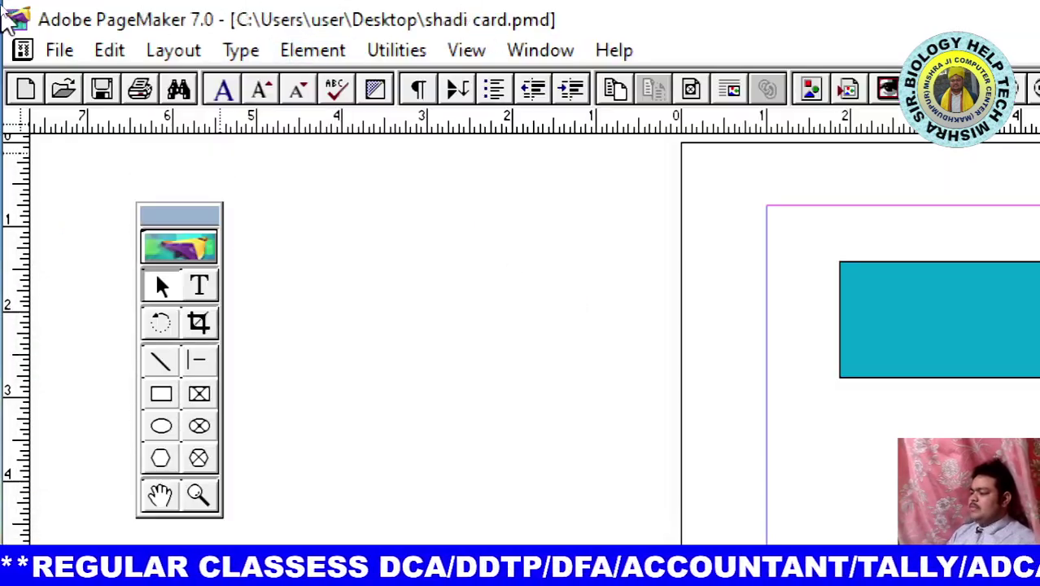
Draw a hexagon with the Polygon tool over the black ellipse and fill it Green
click(61, 52)
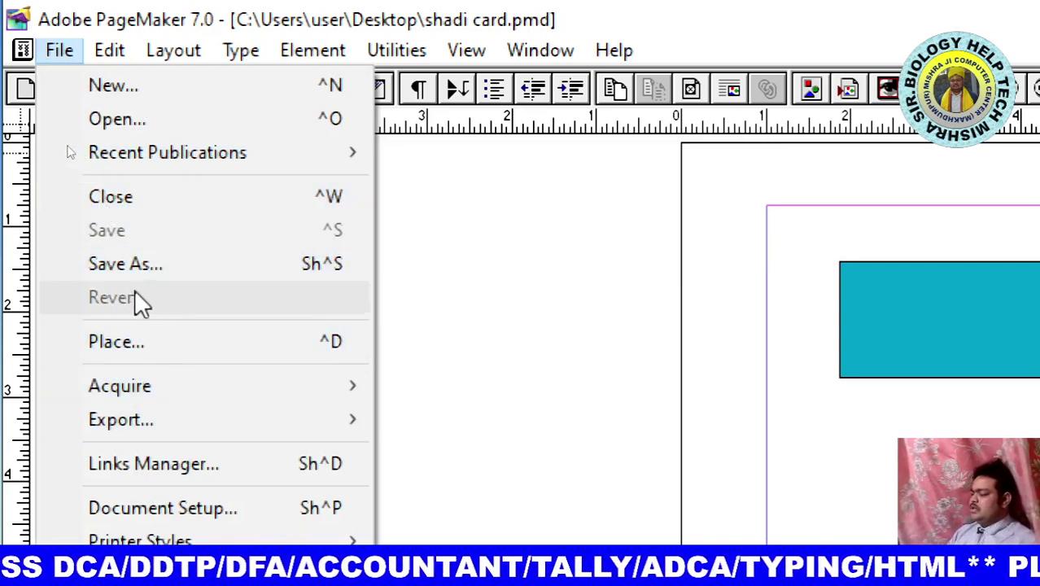
click(462, 343)
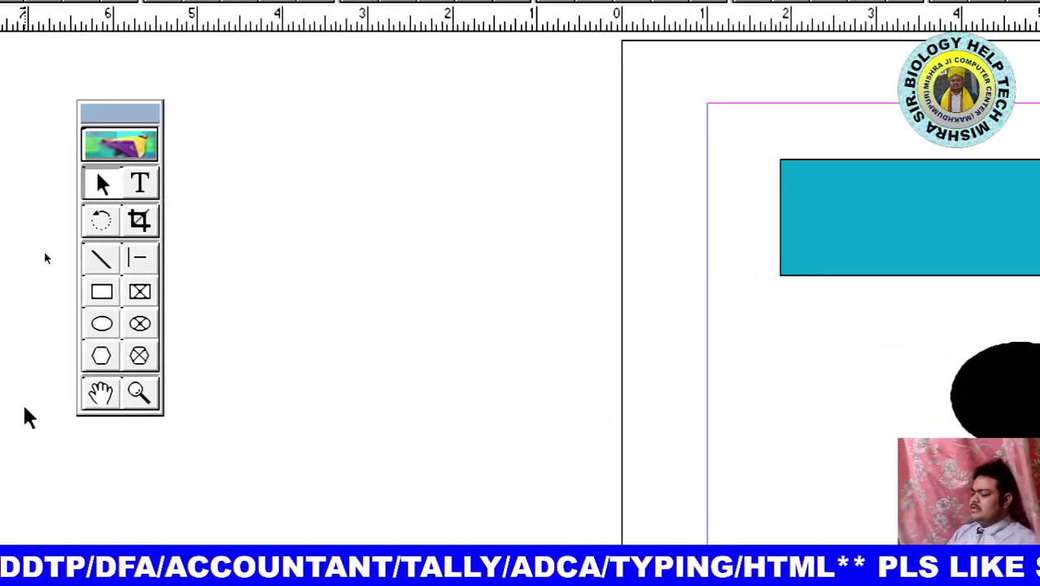
click(101, 356)
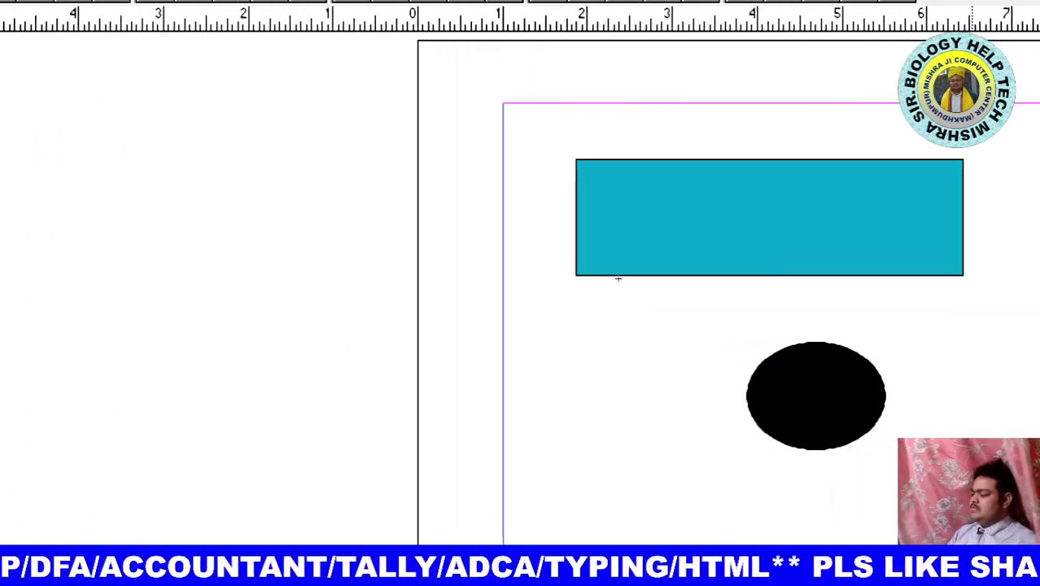
drag(690, 334, 836, 475)
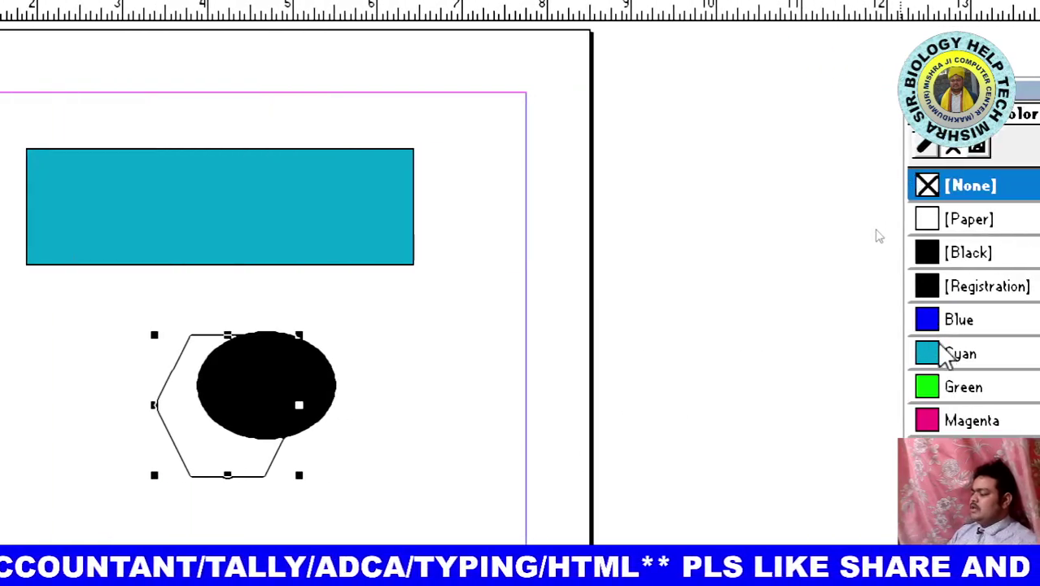
click(944, 390)
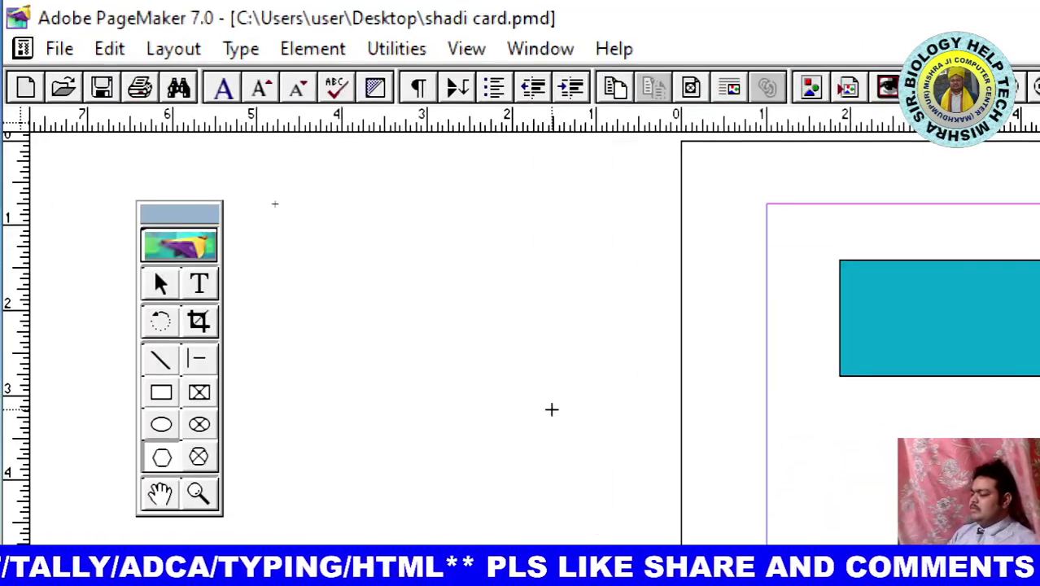
Draw a spare hexagon on the pasteboard and type random test letters over the cyan rectangle
drag(539, 397, 641, 470)
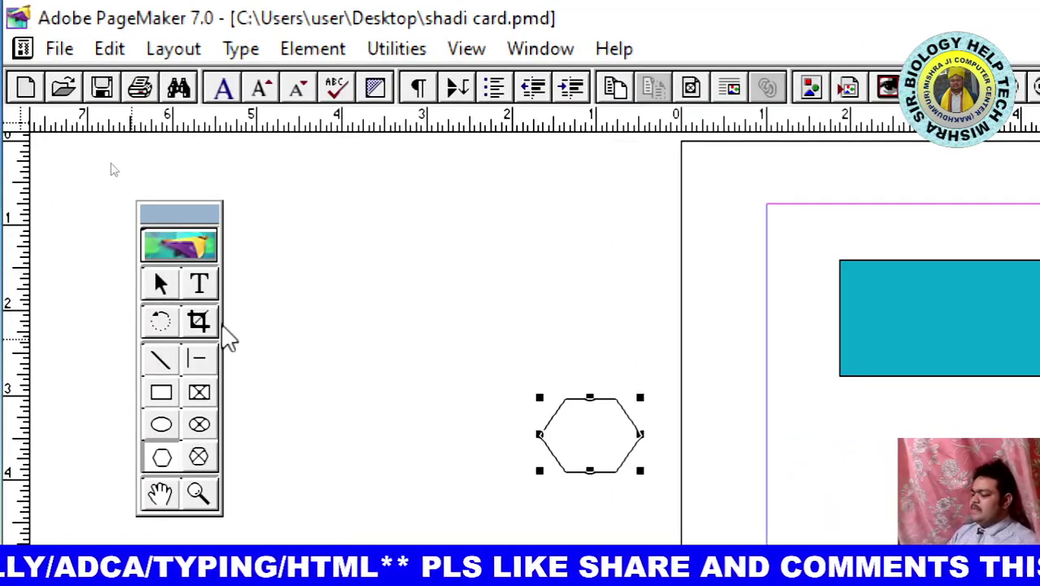
click(196, 287)
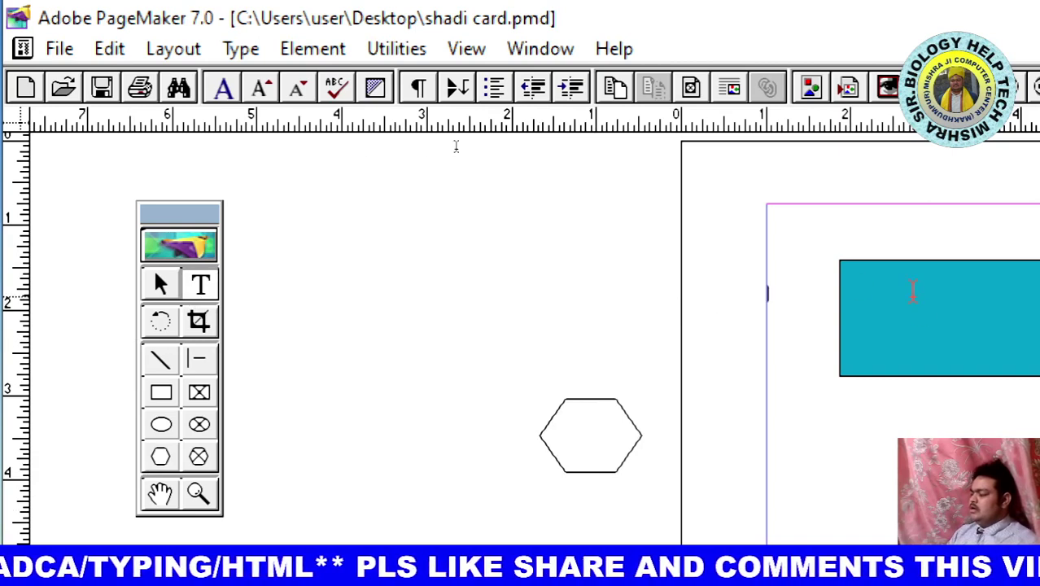
text(sncnljsdljsdlkfjklsdjlksjfksjdlk)
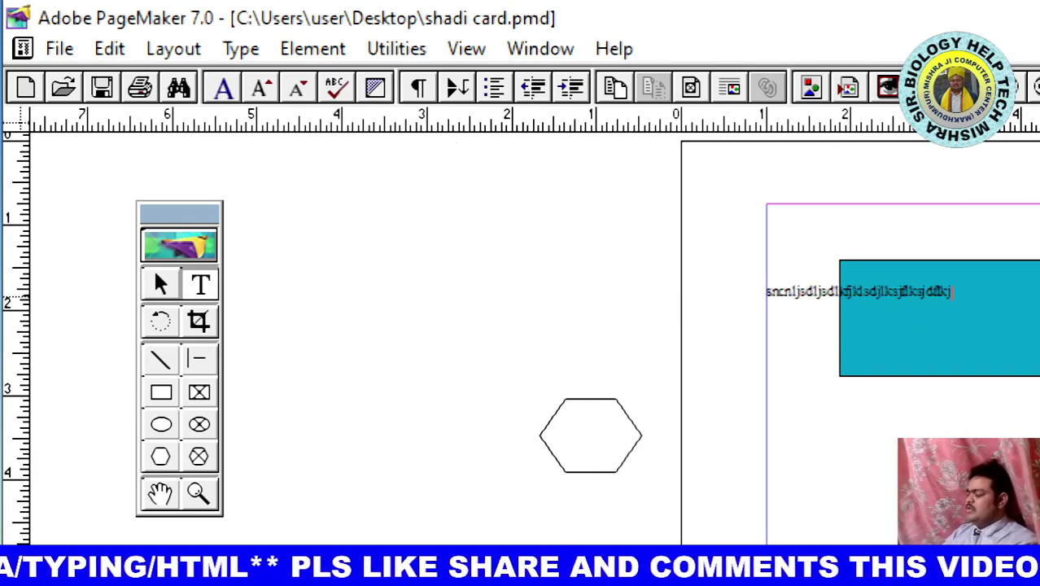
text(fjljsdlkd)
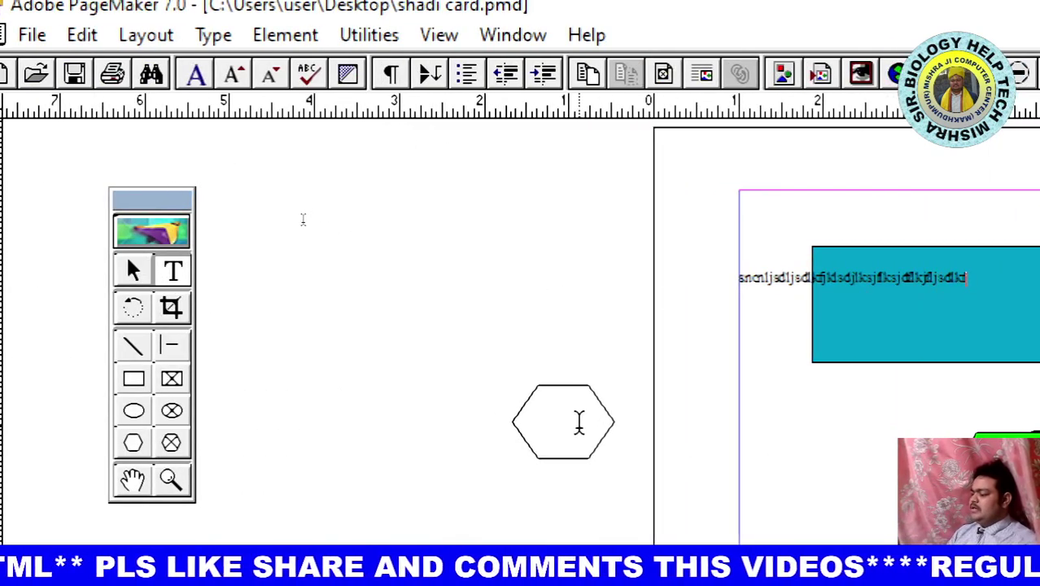
Select the spare hexagon on the pasteboard and delete it
click(133, 271)
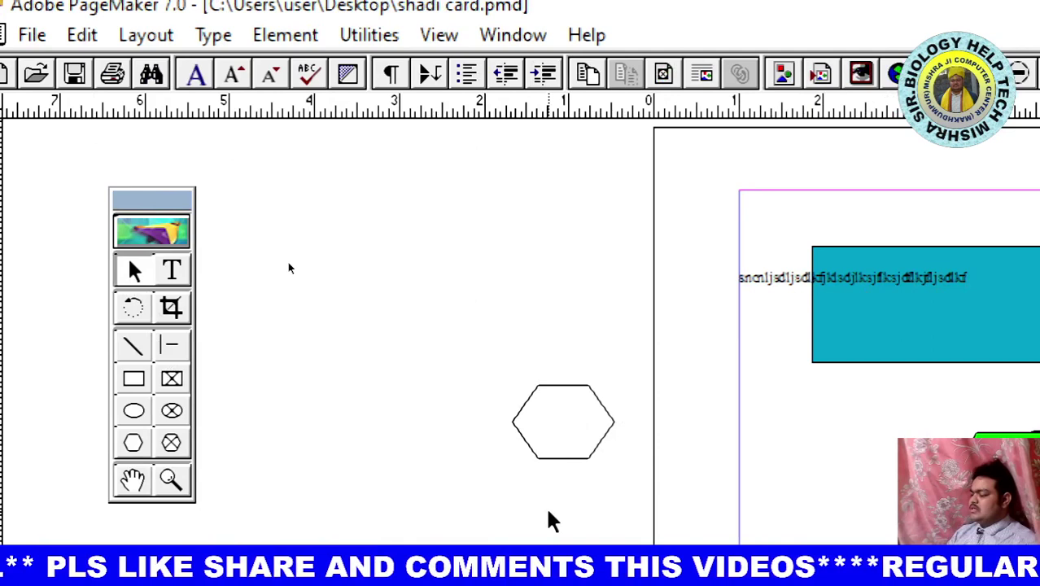
click(585, 460)
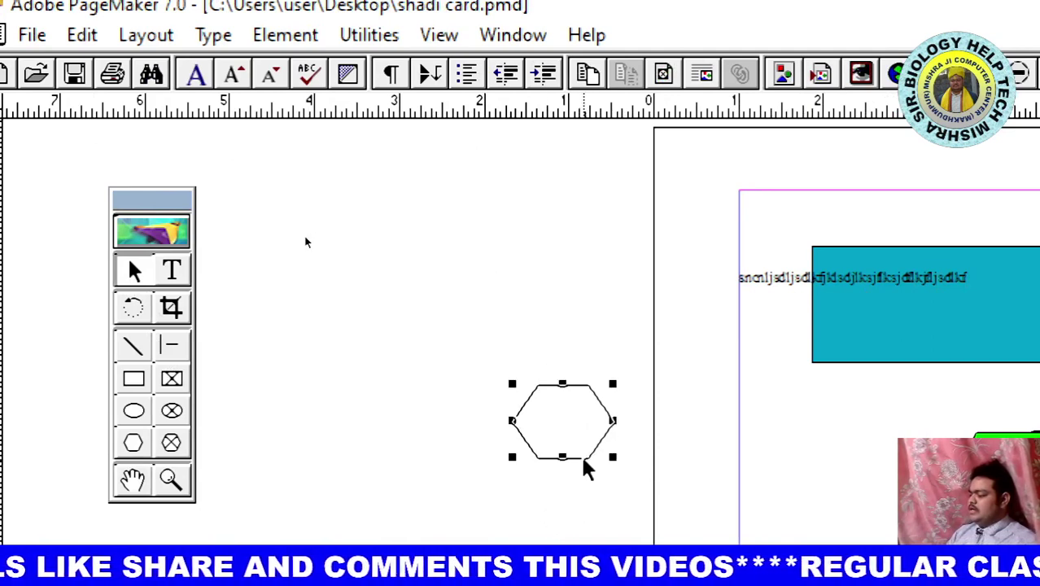
key(Delete)
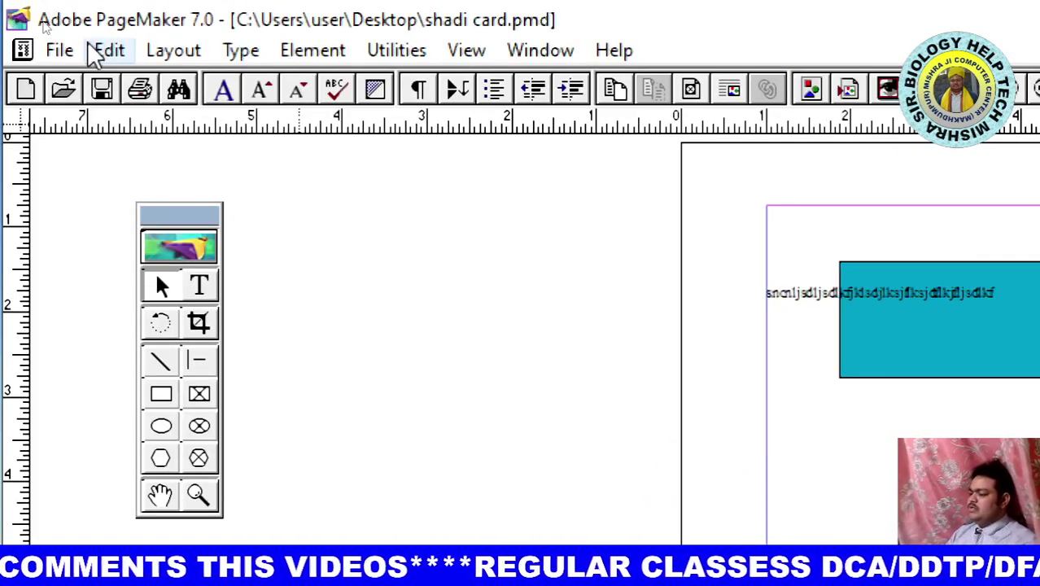
Revert shadi card to its last-saved version, confirming with OK
click(51, 50)
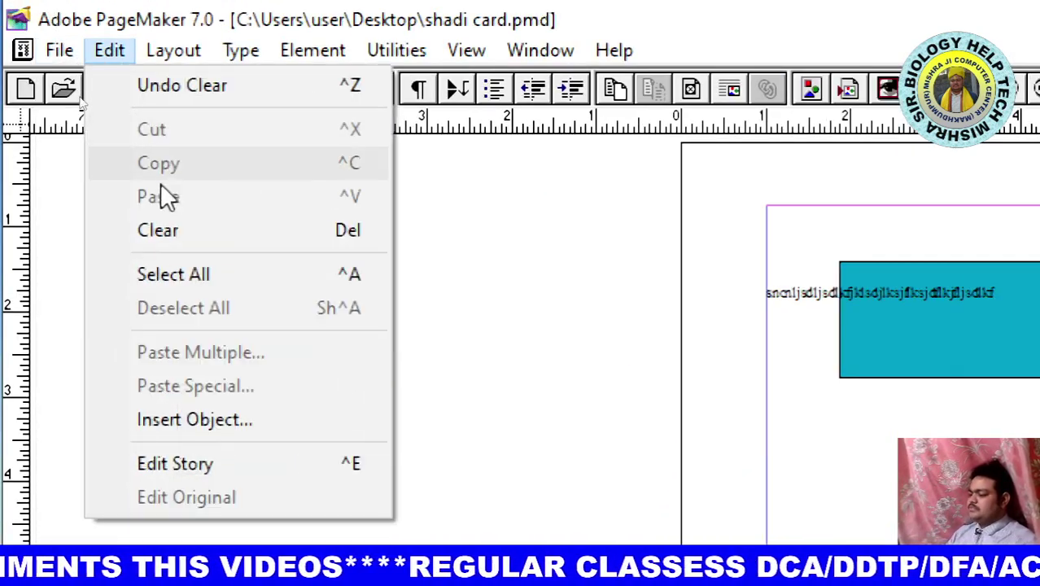
mouse_move(59, 50)
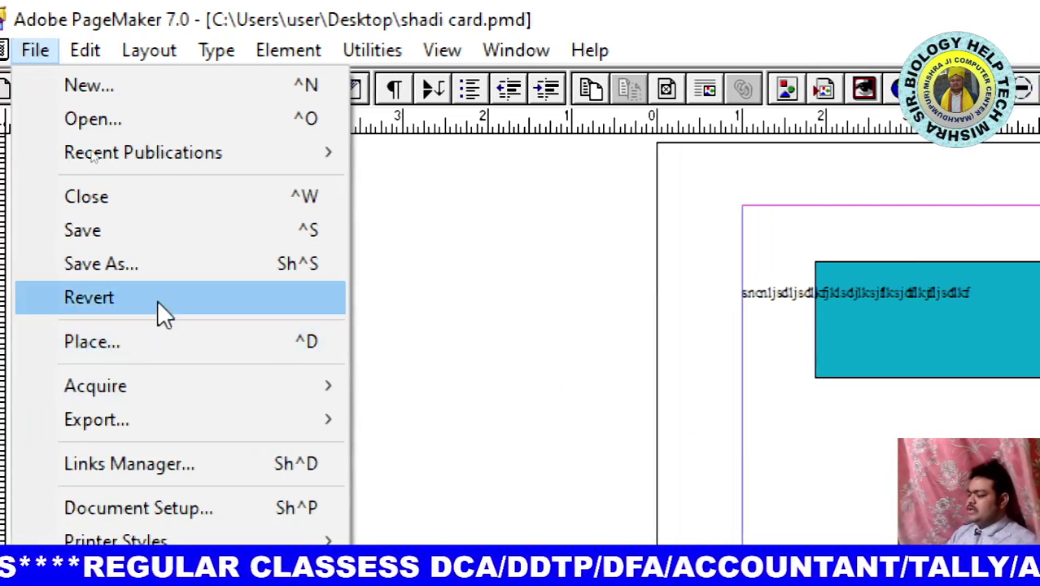
click(154, 297)
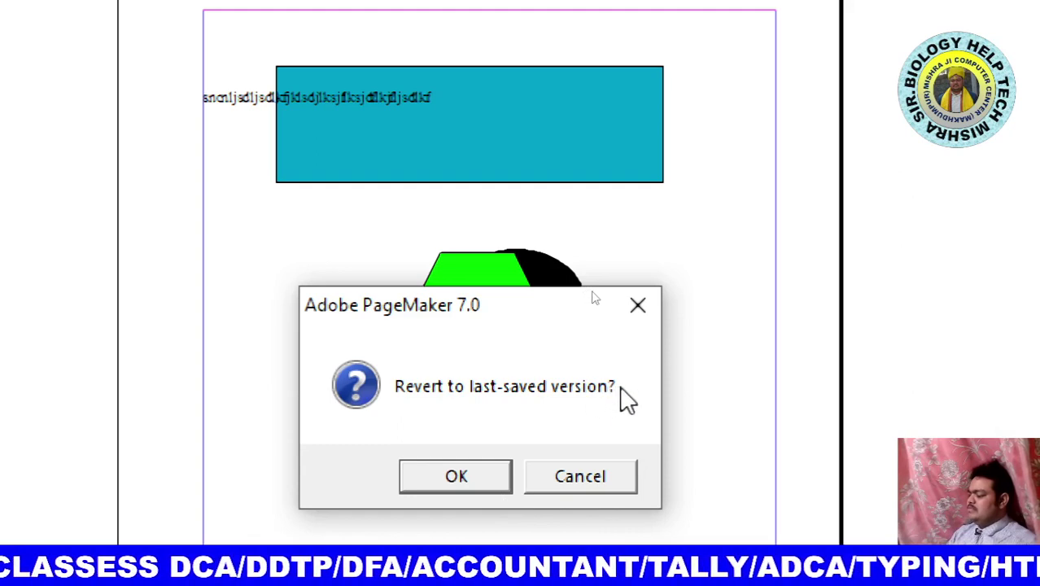
click(473, 480)
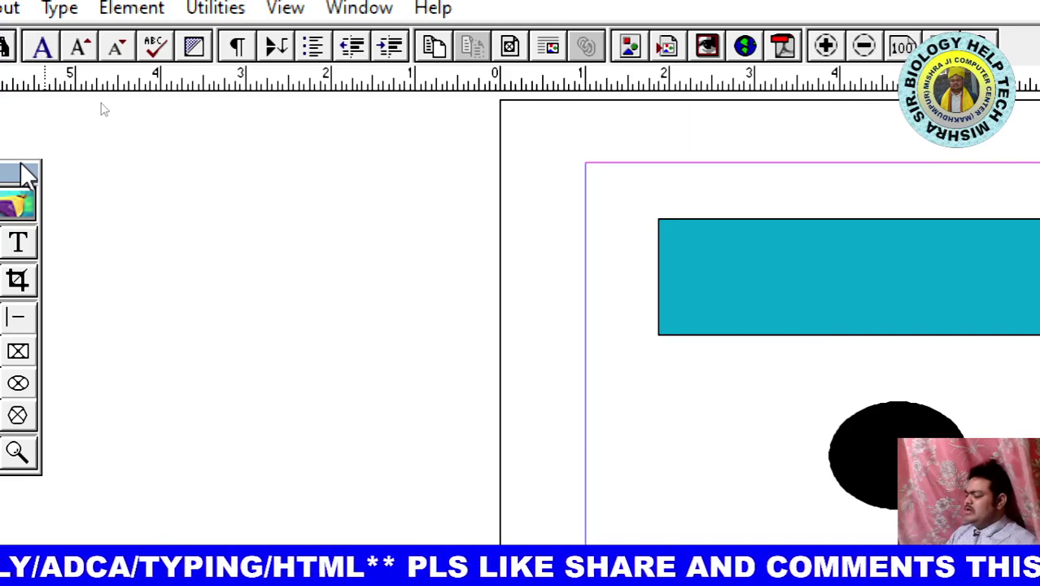
click(72, 28)
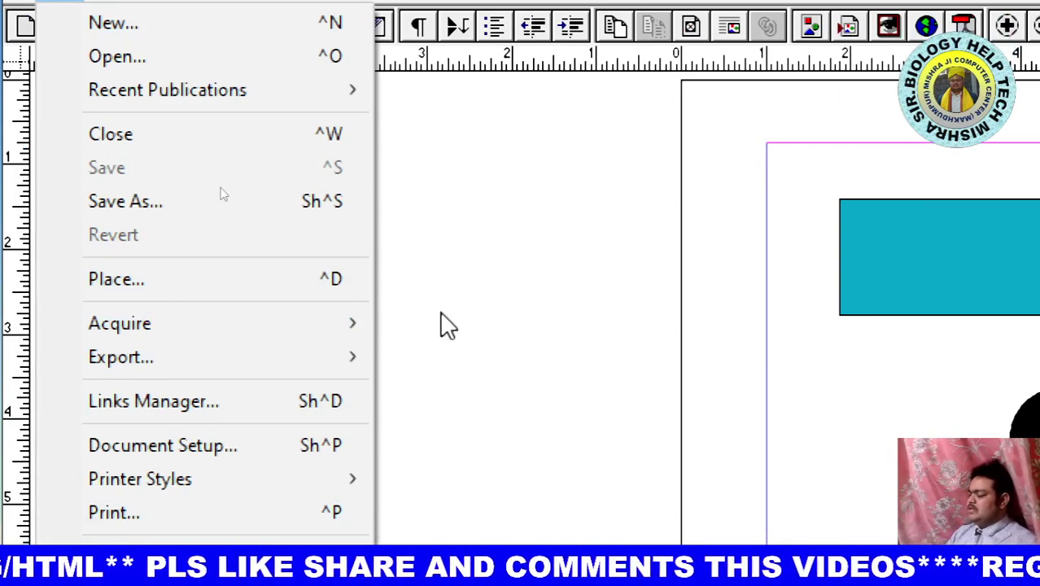
Bring up the Place dialog for importing a graphic
click(468, 236)
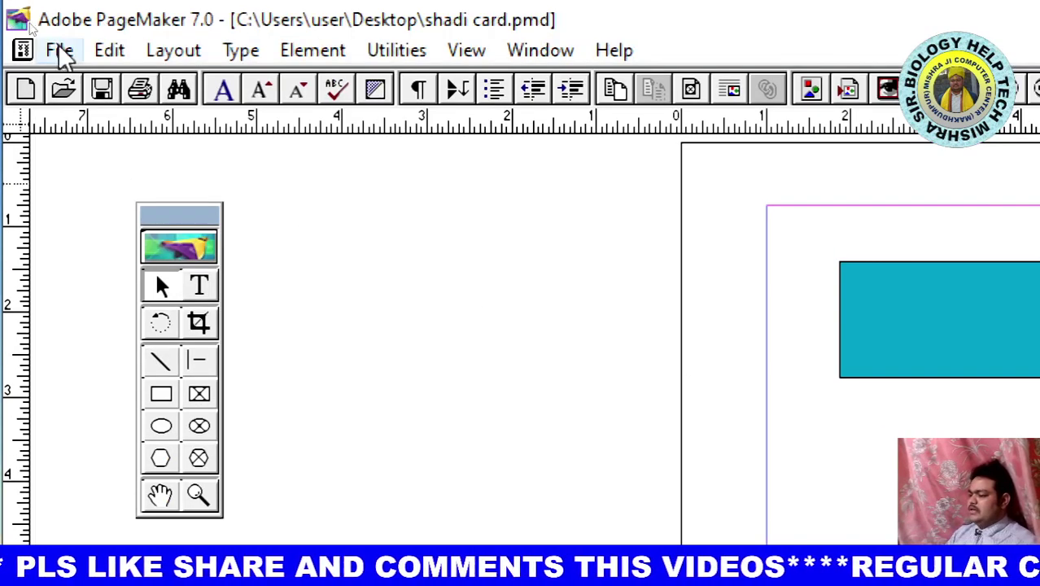
click(65, 48)
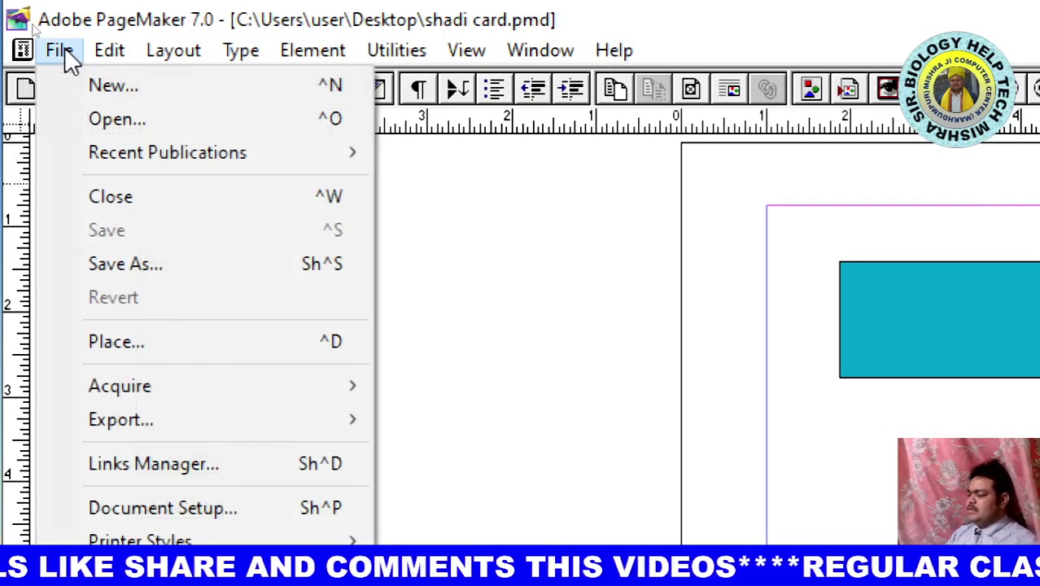
click(163, 345)
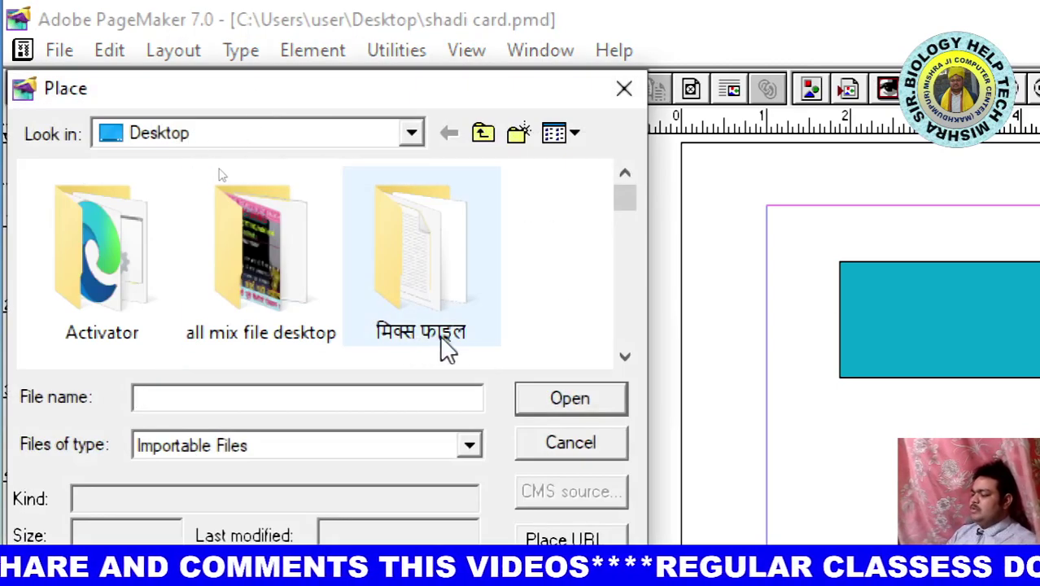
Scroll the Desktop file list and load the portrait photo PNG for placing
click(624, 356)
click(625, 356)
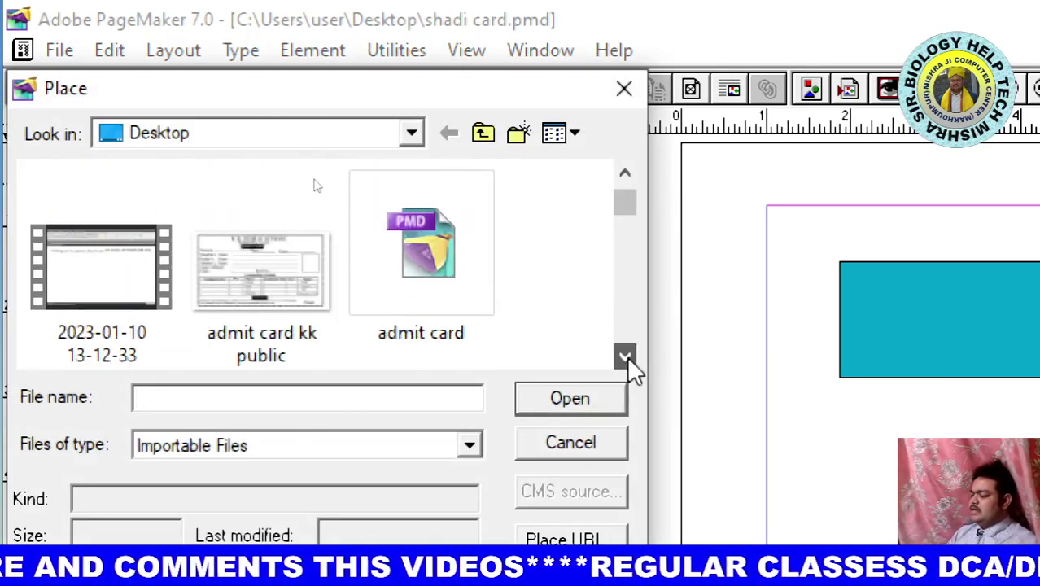
click(625, 356)
click(625, 356)
click(624, 356)
click(625, 357)
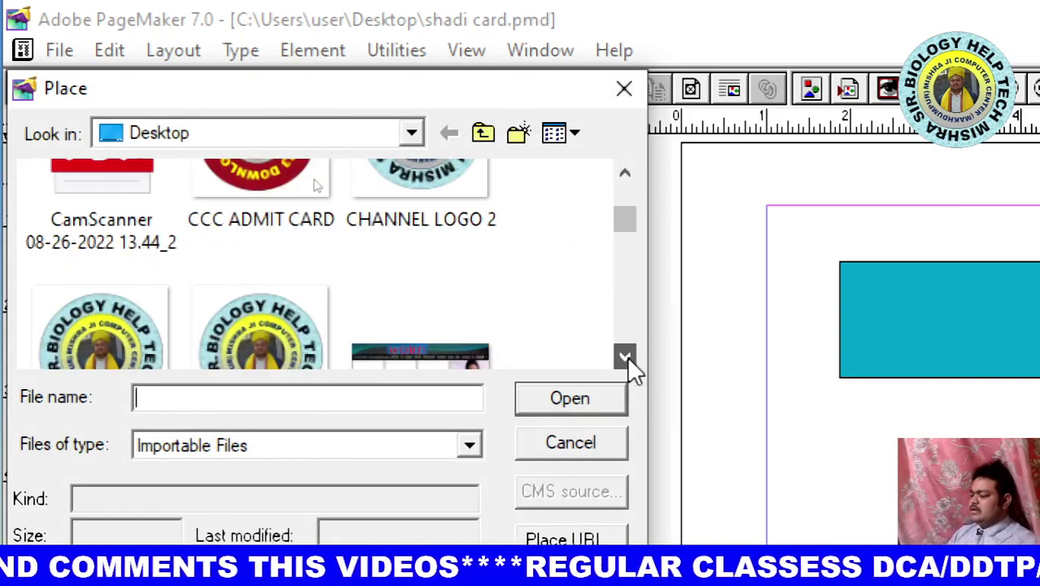
click(625, 356)
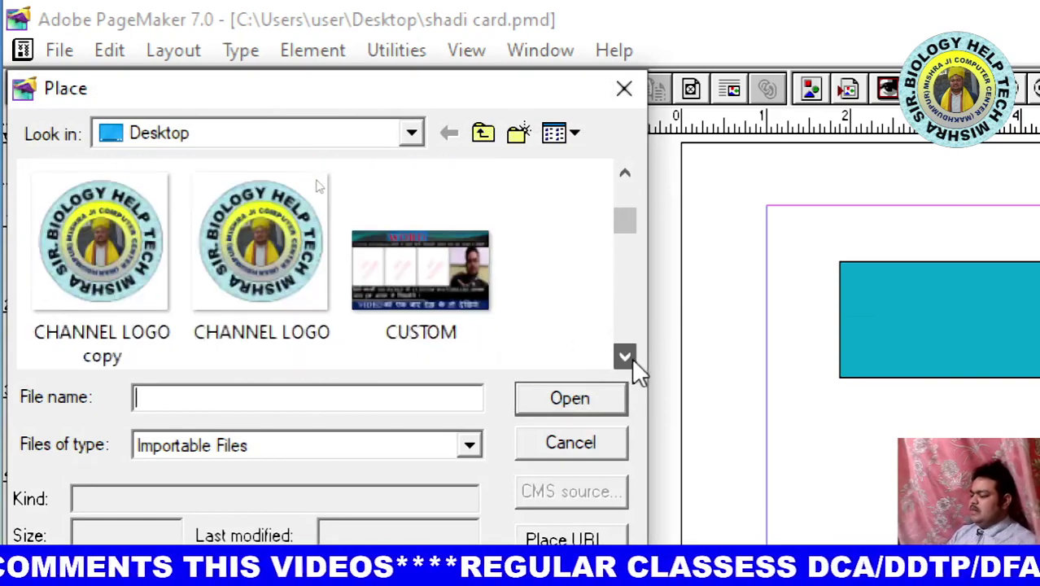
click(627, 356)
click(625, 356)
click(625, 356)
click(625, 356)
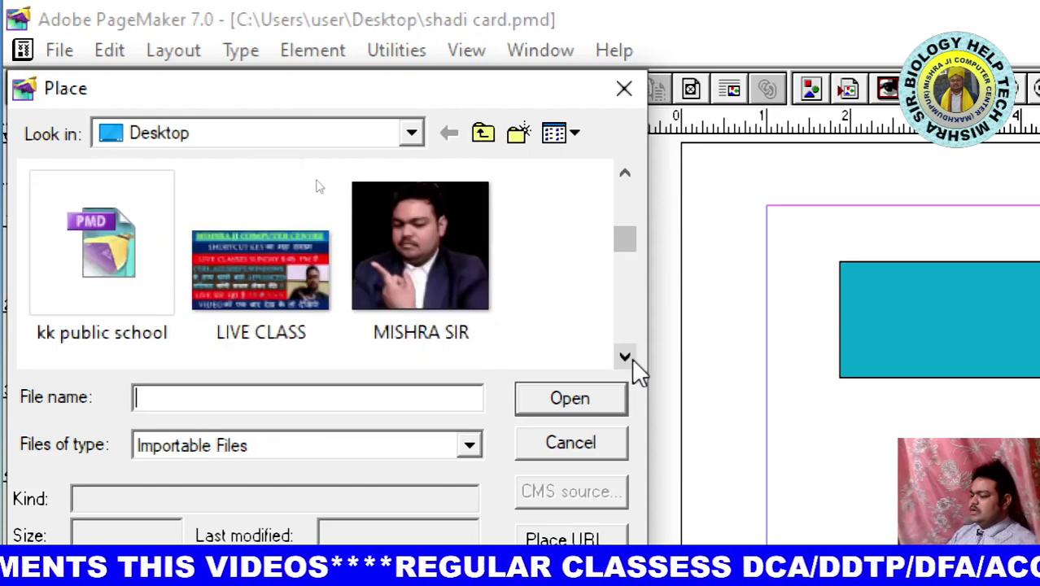
click(416, 244)
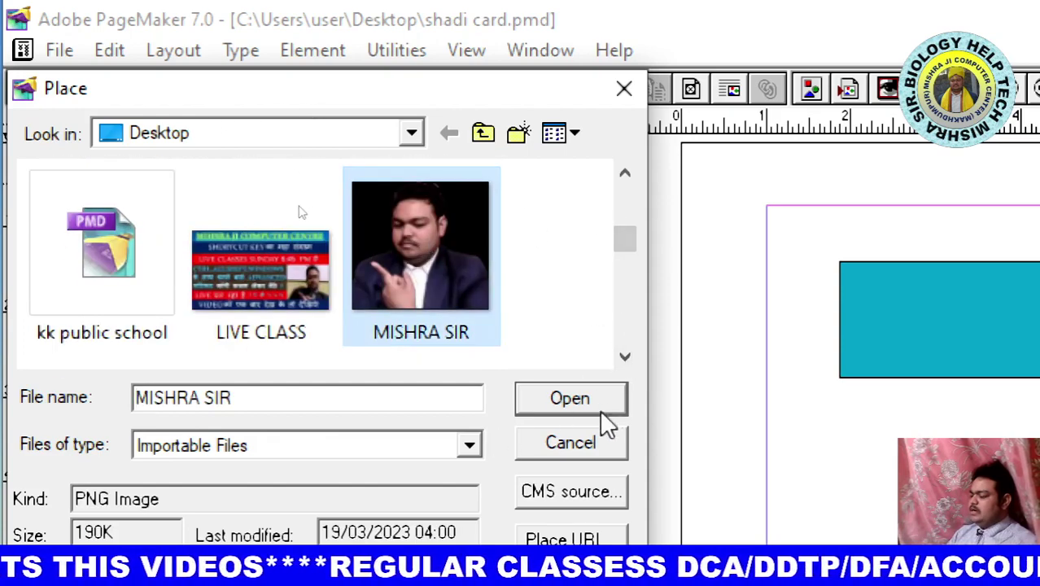
click(579, 400)
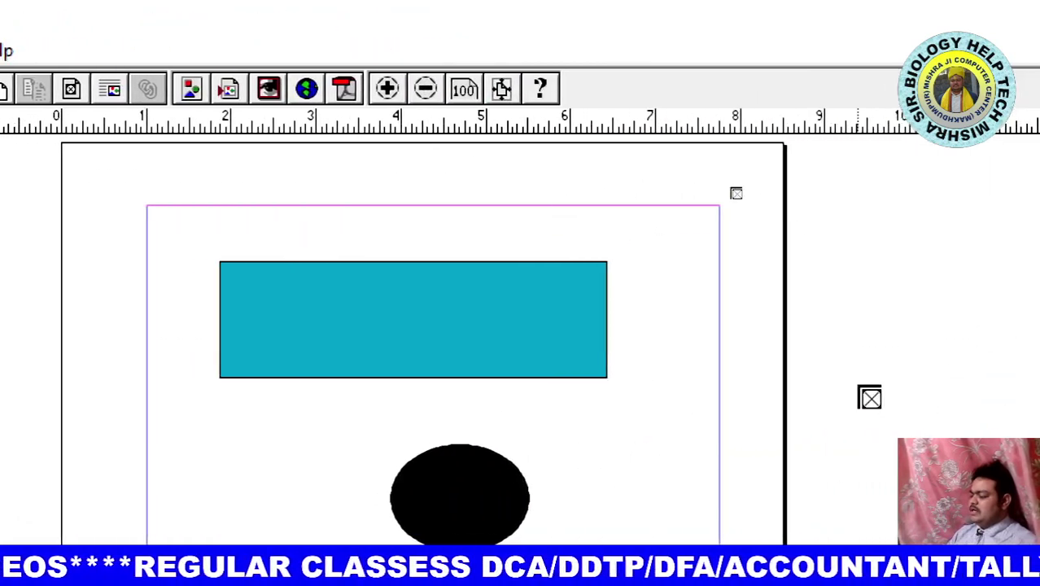
Place the portrait photo, shrink it from a corner, and set it beside the cyan rectangle
drag(803, 239, 979, 435)
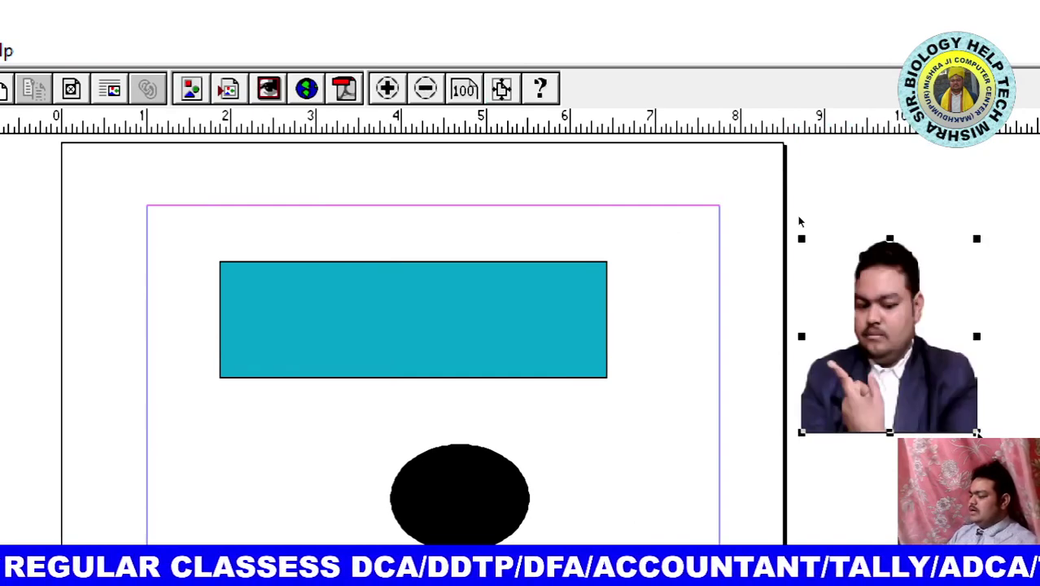
mouse_move(908, 352)
mouse_down()
mouse_move(637, 378)
mouse_move(645, 358)
mouse_up()
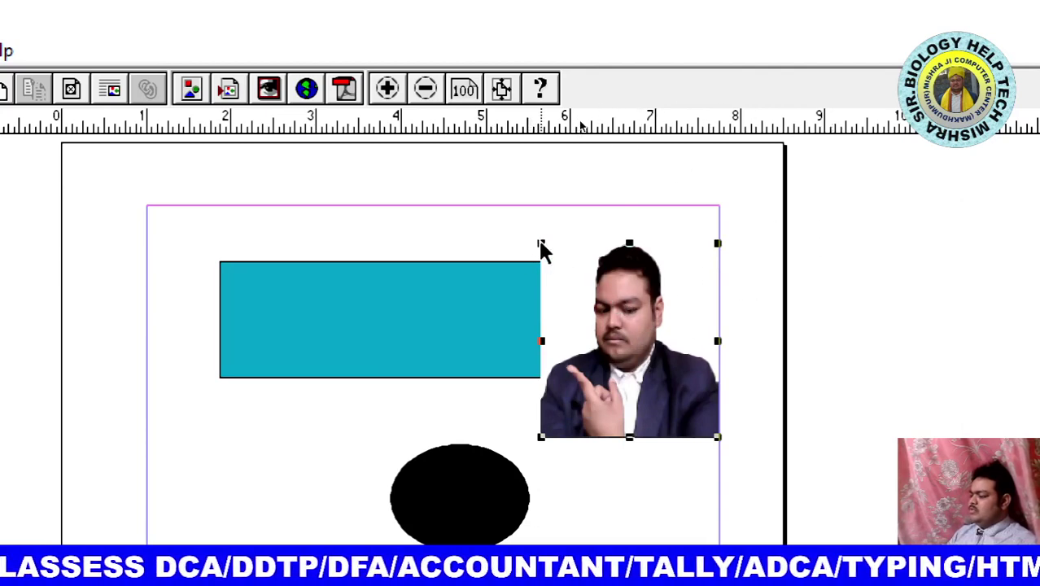
drag(541, 245, 636, 300)
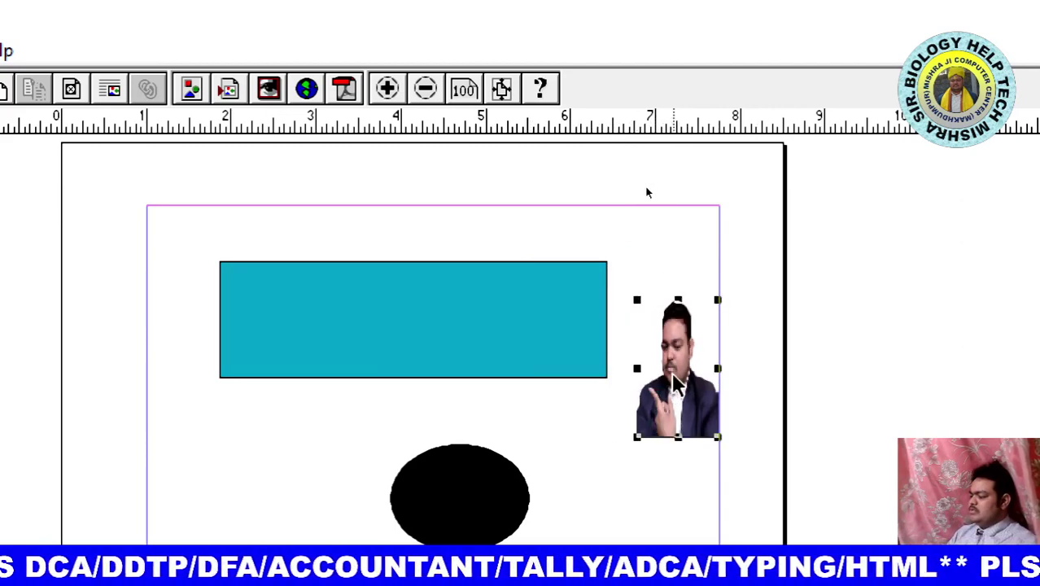
drag(666, 360, 659, 325)
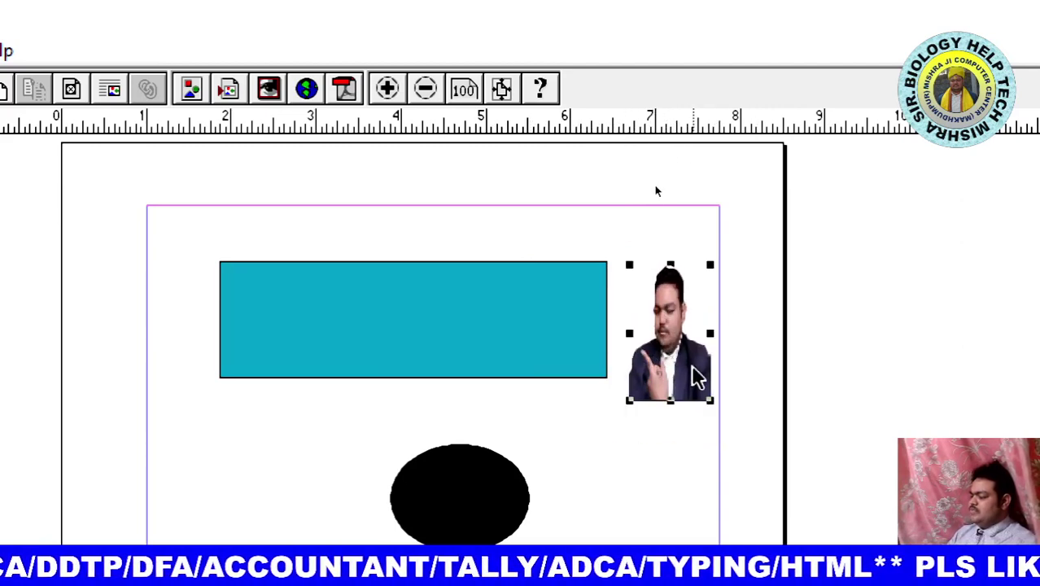
click(648, 466)
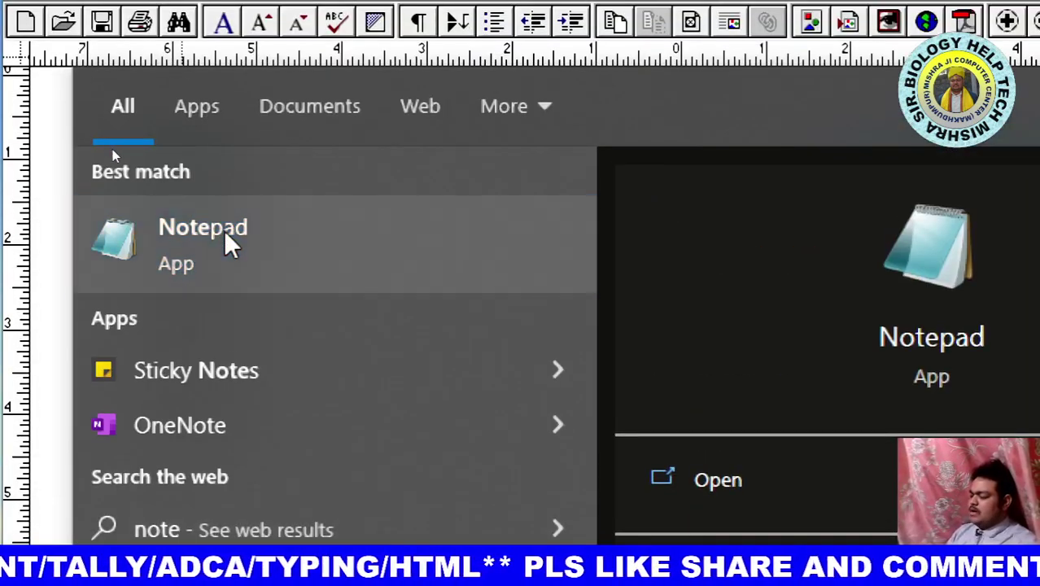
Launch Notepad and type 'computer is an electronic machice.' into the new note
click(226, 236)
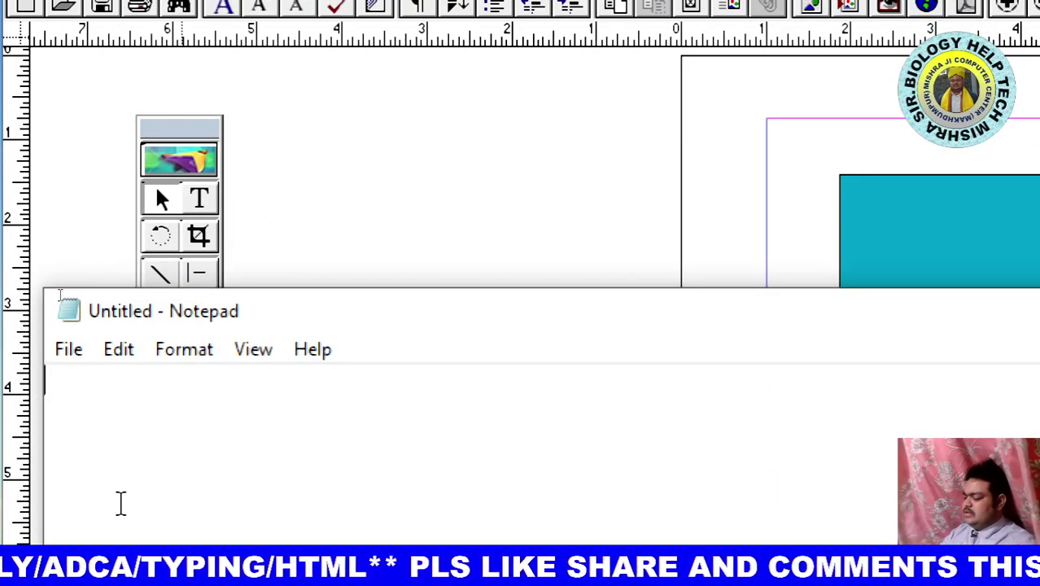
text(C)
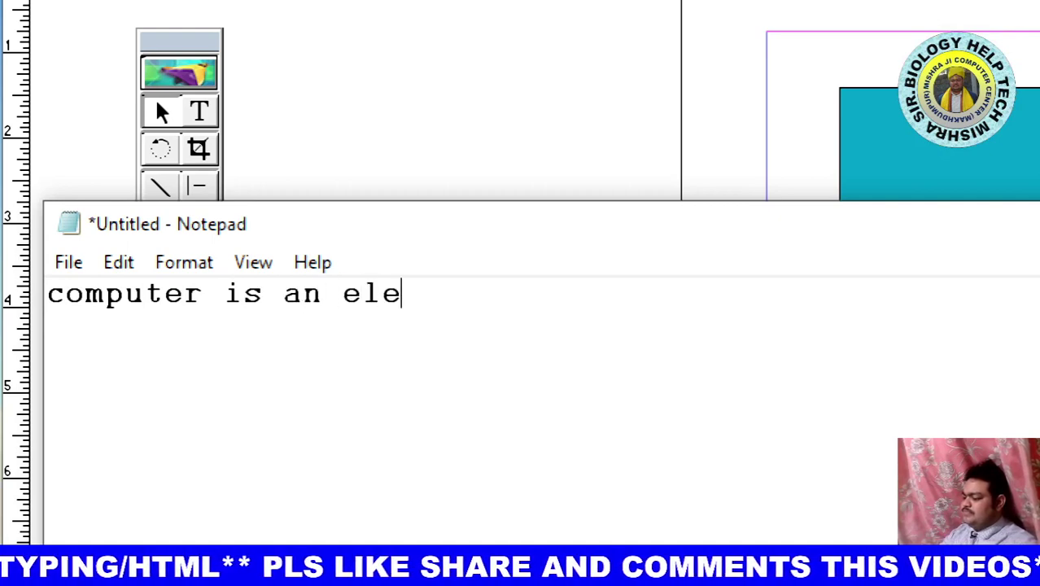
text(ni)
text(c )
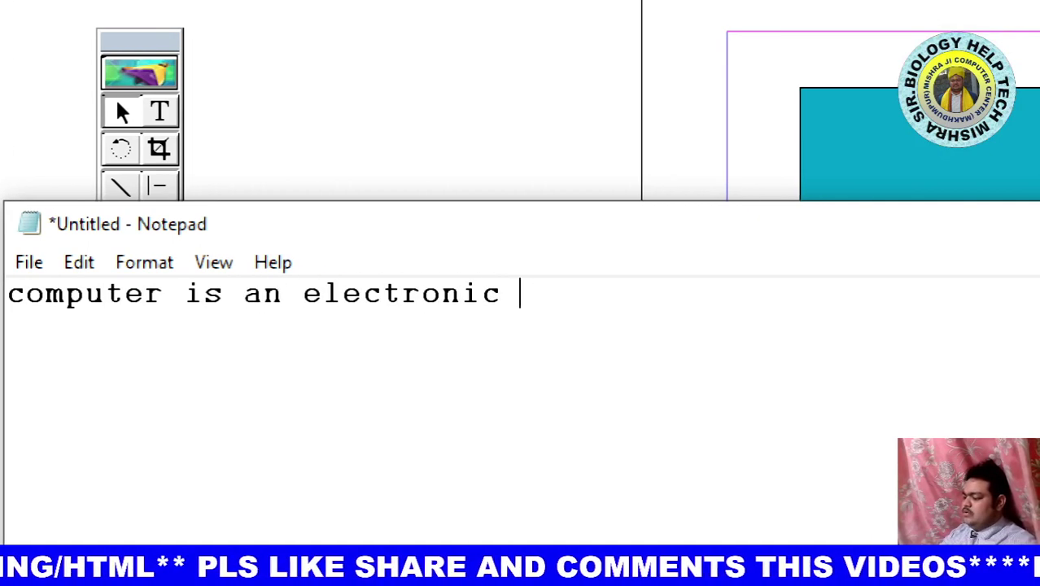
text(machice)
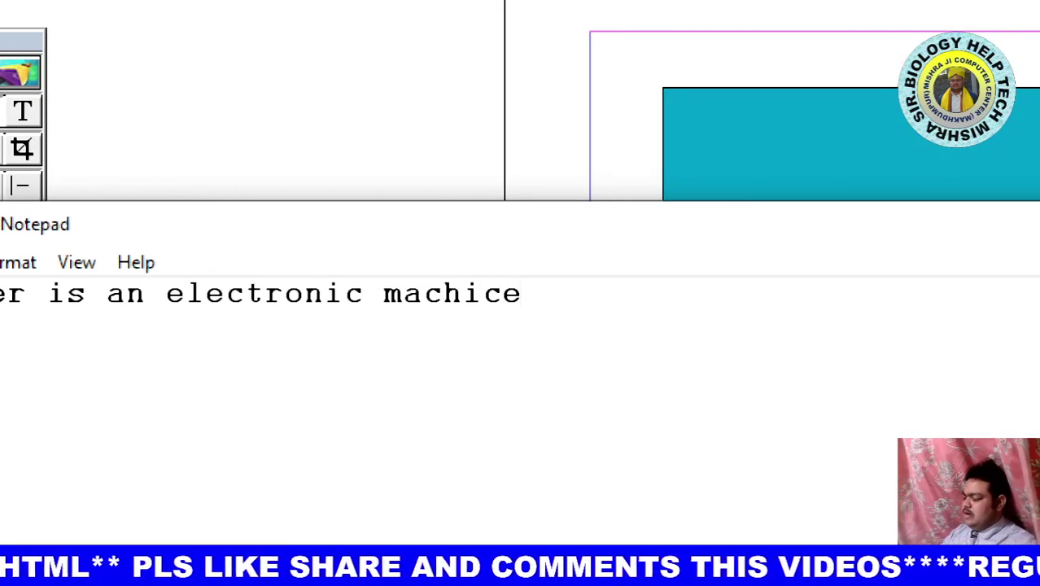
text(.)
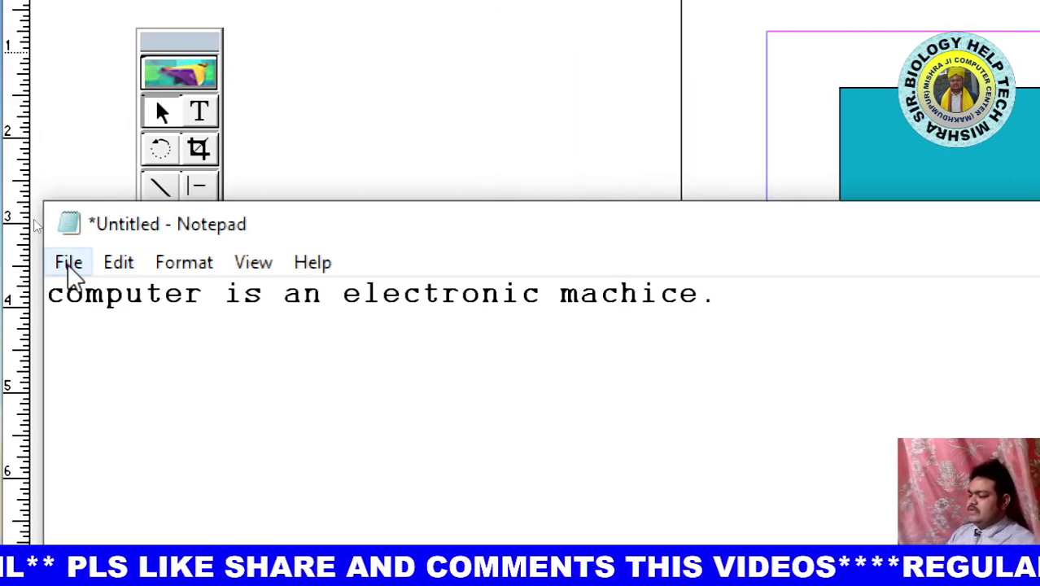
click(68, 264)
Save the Notepad note on the Desktop as 'pagemaker transfer.txt'
click(131, 398)
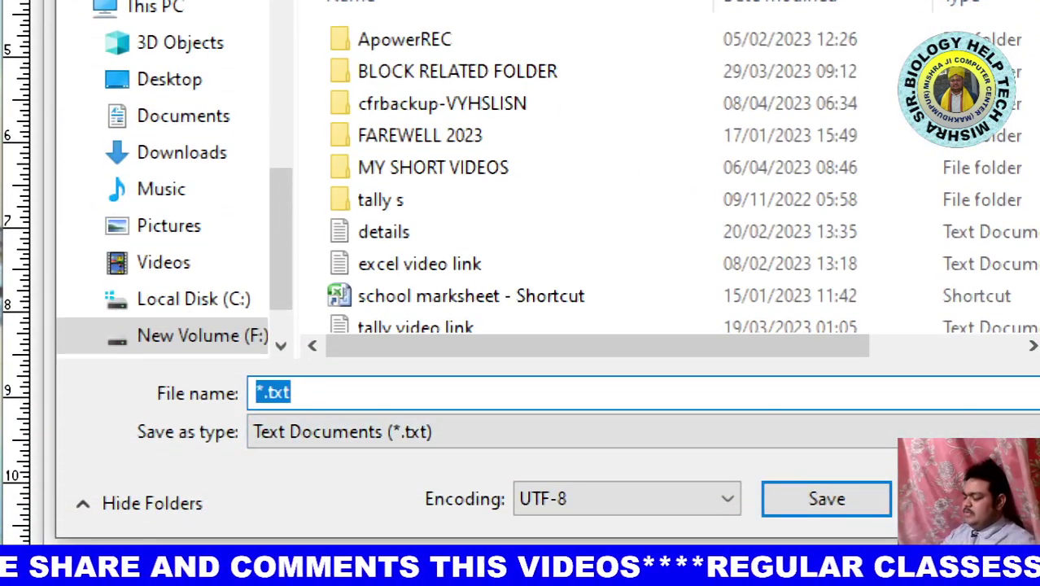
text(pagem)
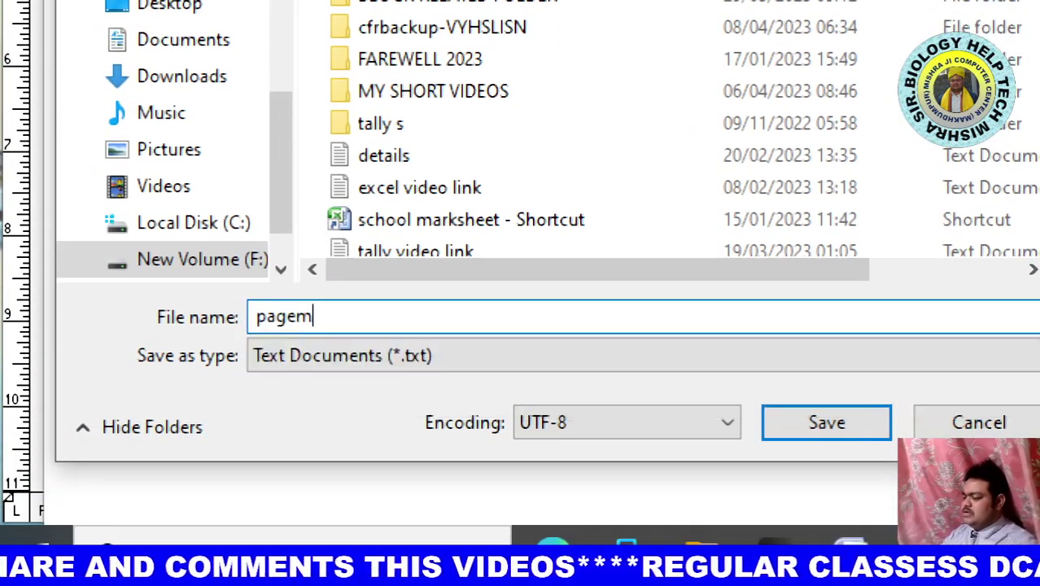
text(aker tr)
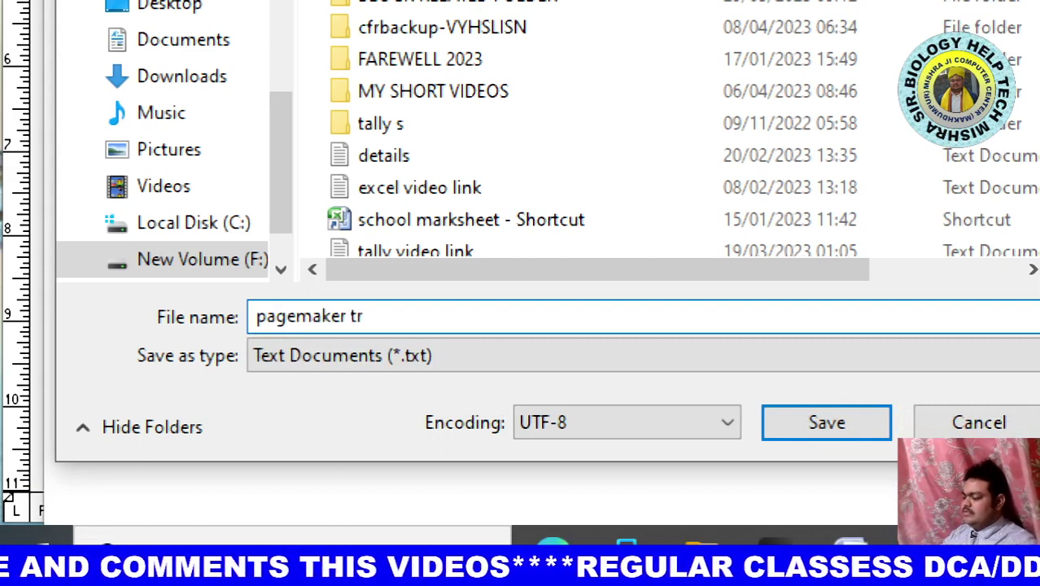
text(anser)
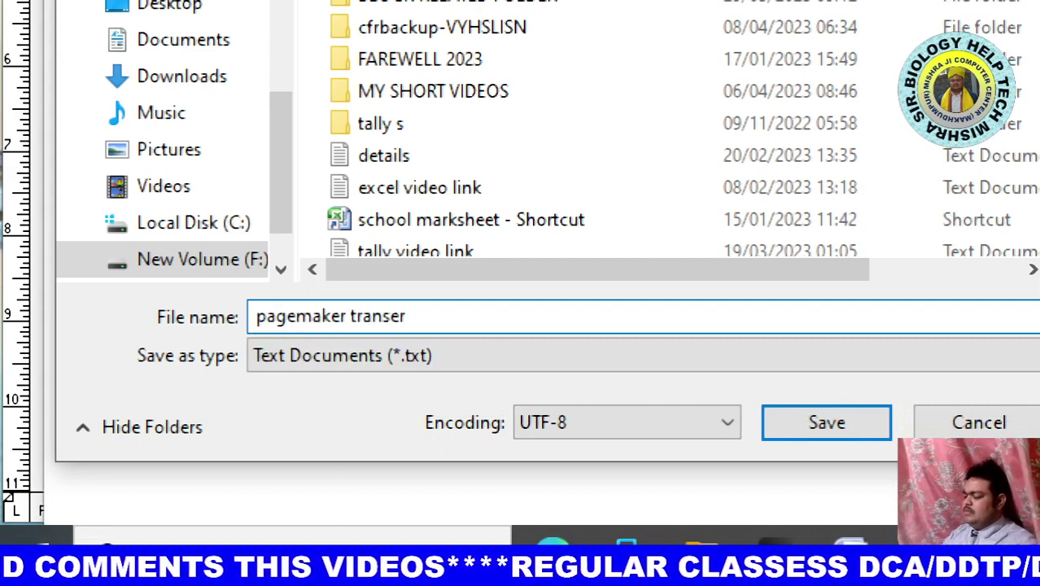
key(BackSpace)
key(BackSpace)
text(f)
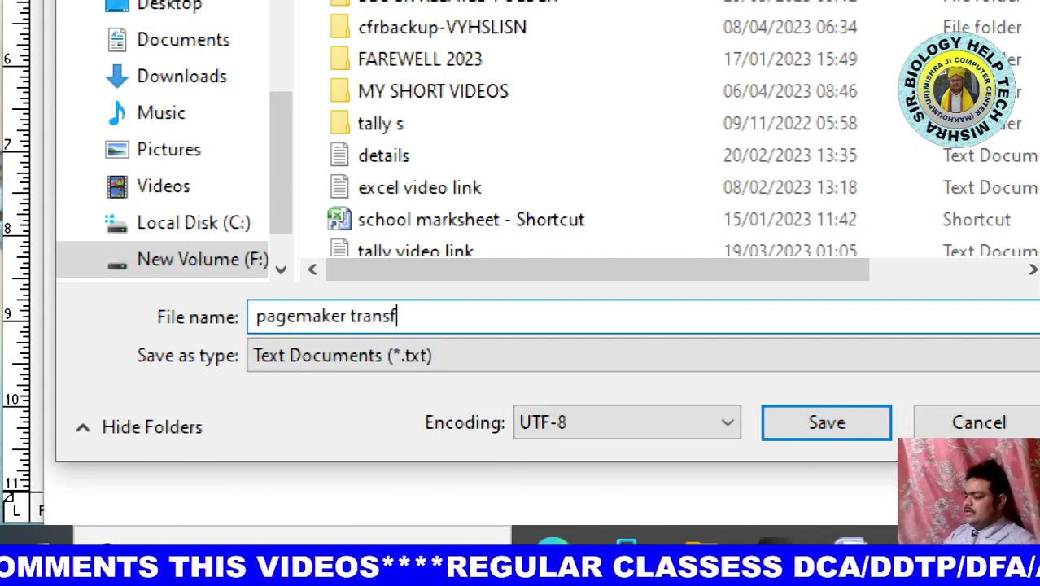
text(er)
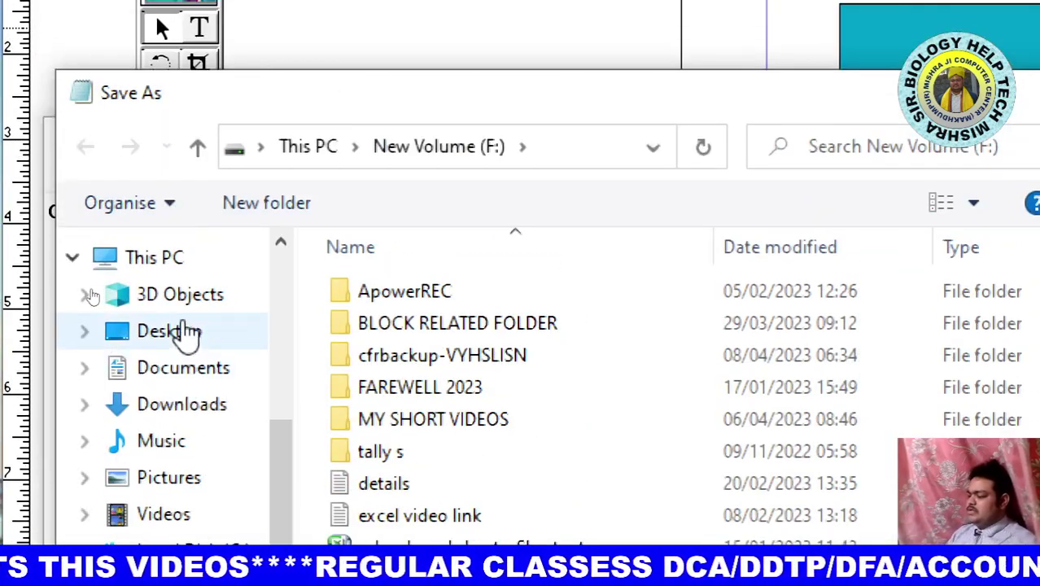
click(186, 331)
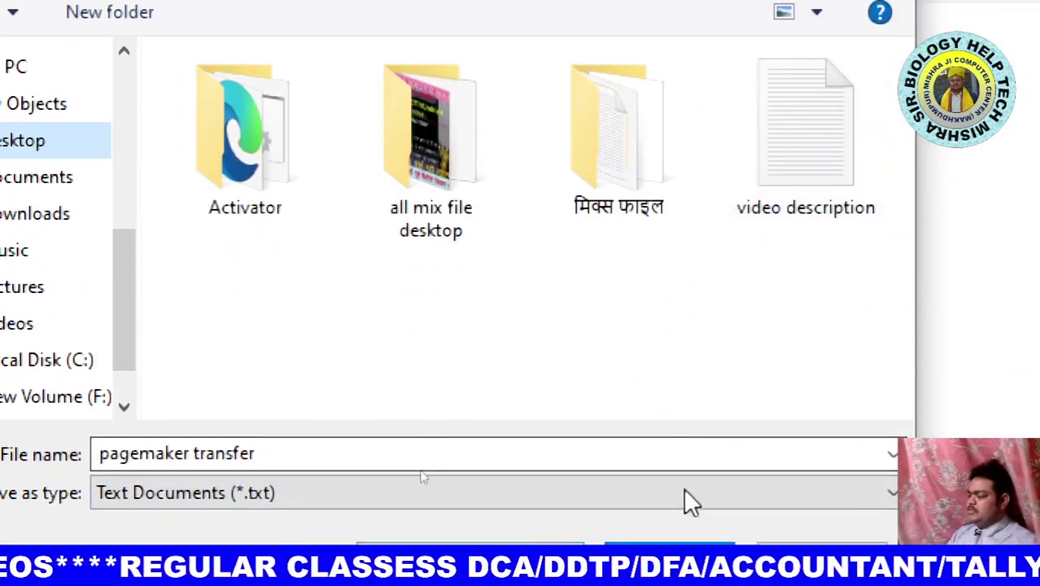
key(Tab)
key(Return)
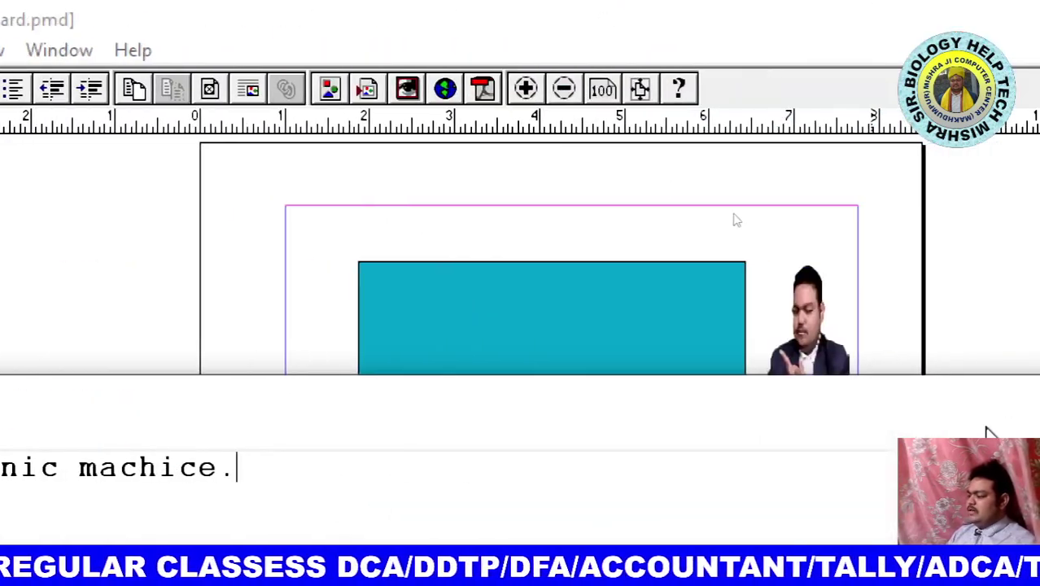
Close Notepad and load the 'video description' text file through File > Place
click(1004, 396)
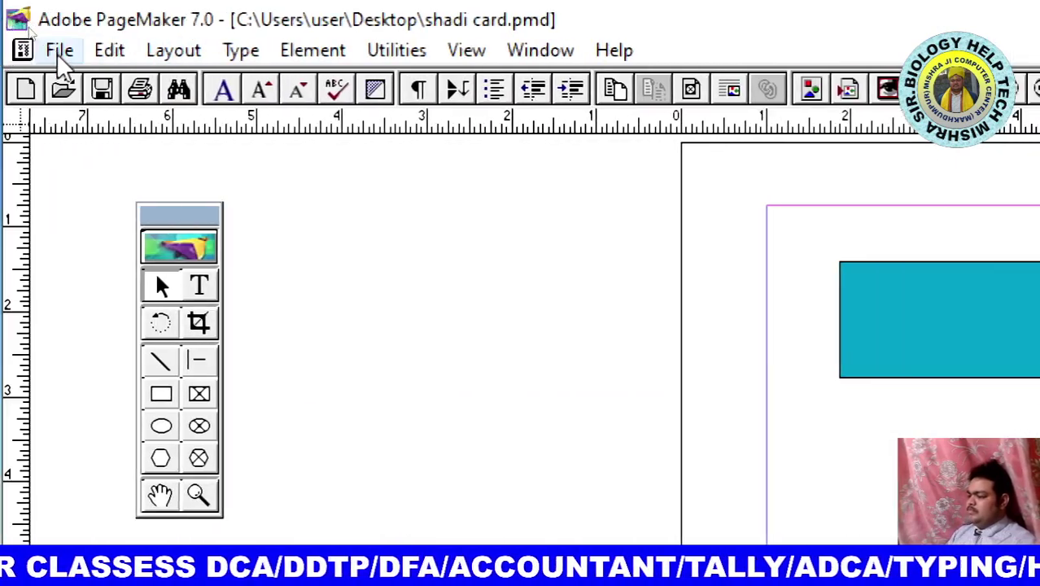
click(57, 51)
click(132, 345)
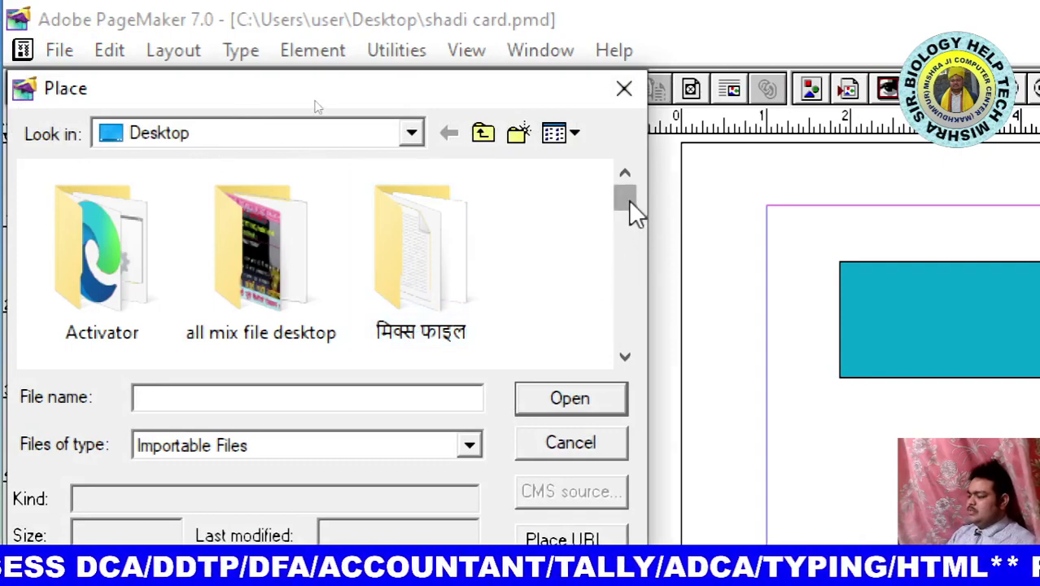
drag(628, 199, 630, 345)
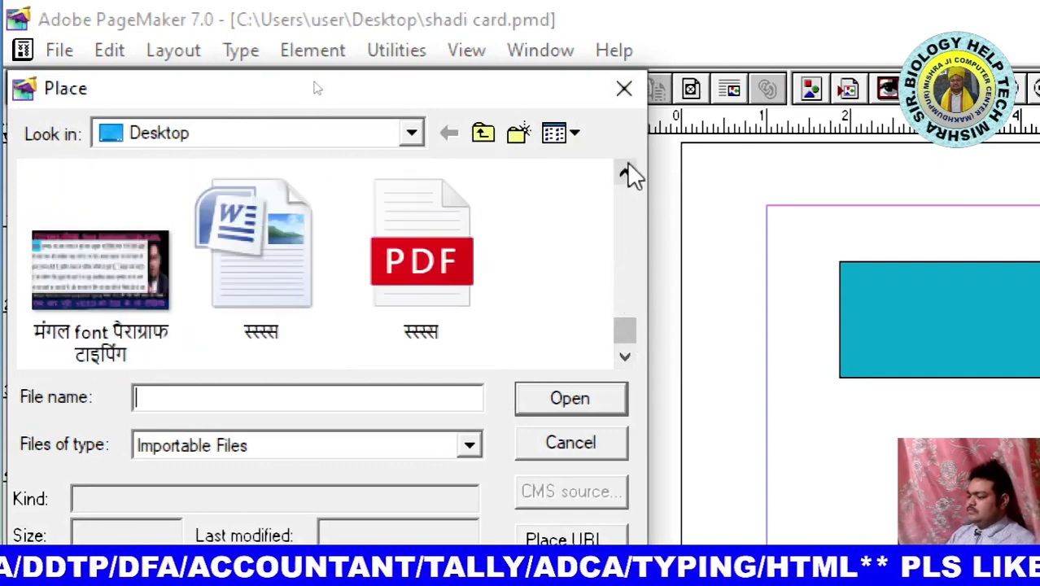
click(625, 173)
click(625, 173)
click(625, 173)
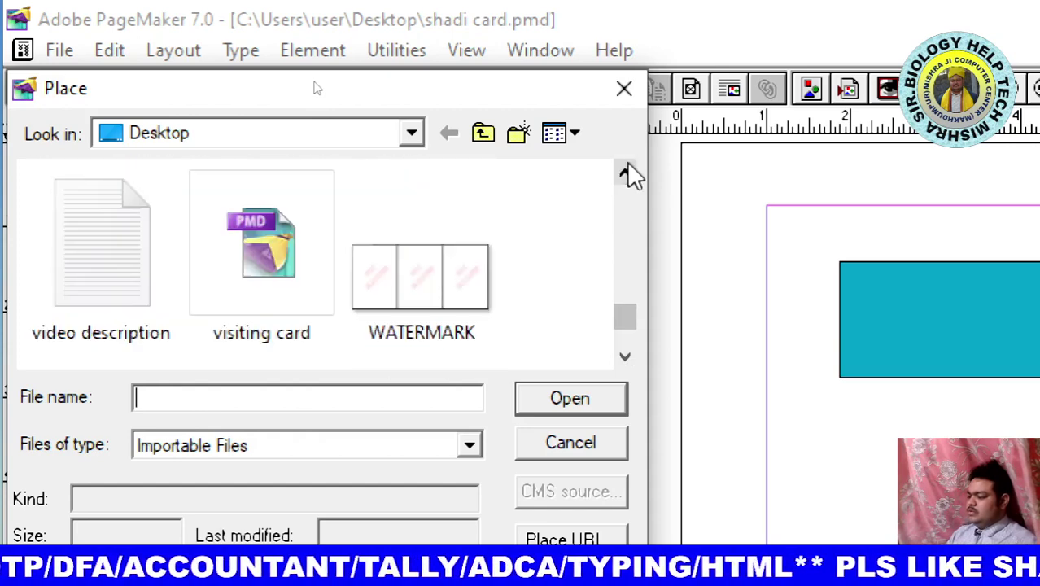
click(141, 270)
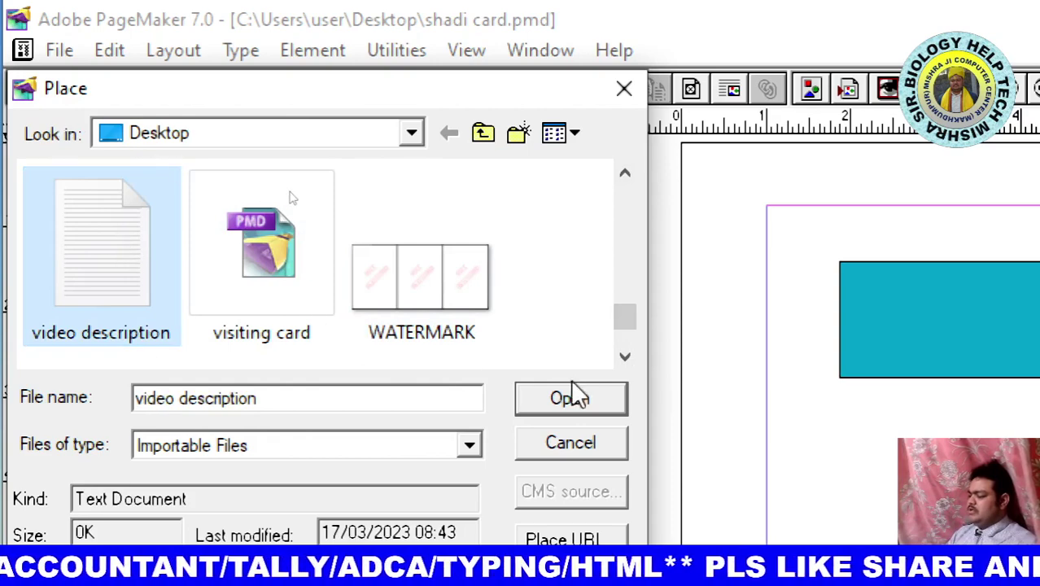
click(603, 398)
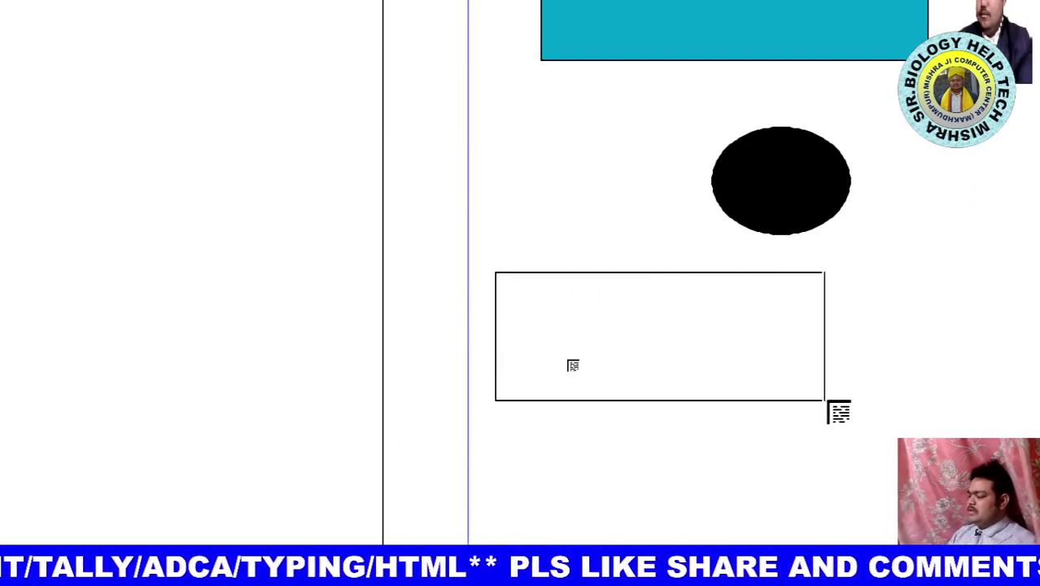
Flow the text into a frame below the black ellipse, with a second frame for the overflow
mouse_move(623, 337)
mouse_down()
mouse_move(903, 508)
mouse_move(855, 529)
mouse_up()
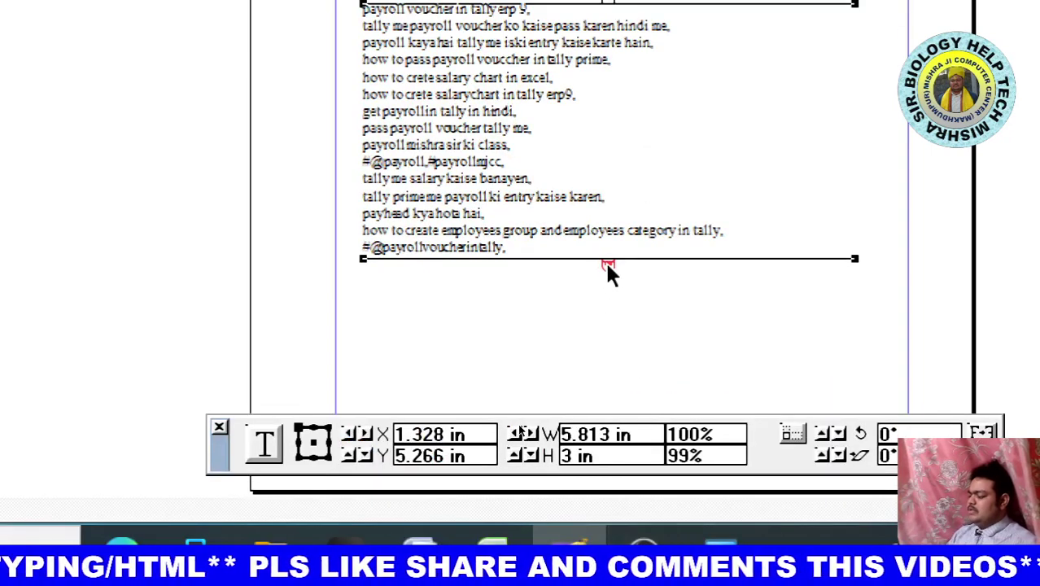
click(608, 266)
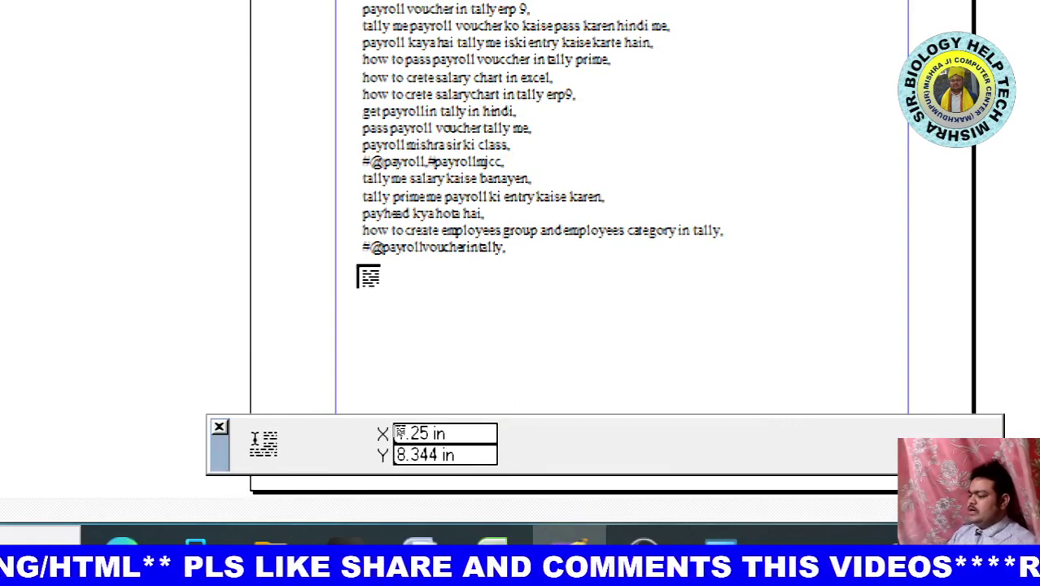
drag(358, 271, 838, 401)
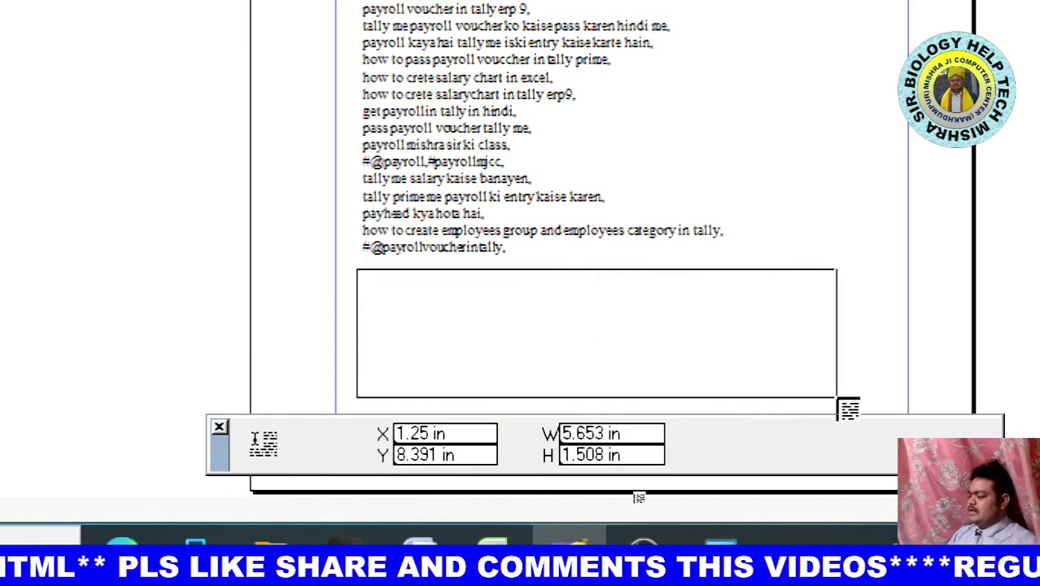
click(724, 327)
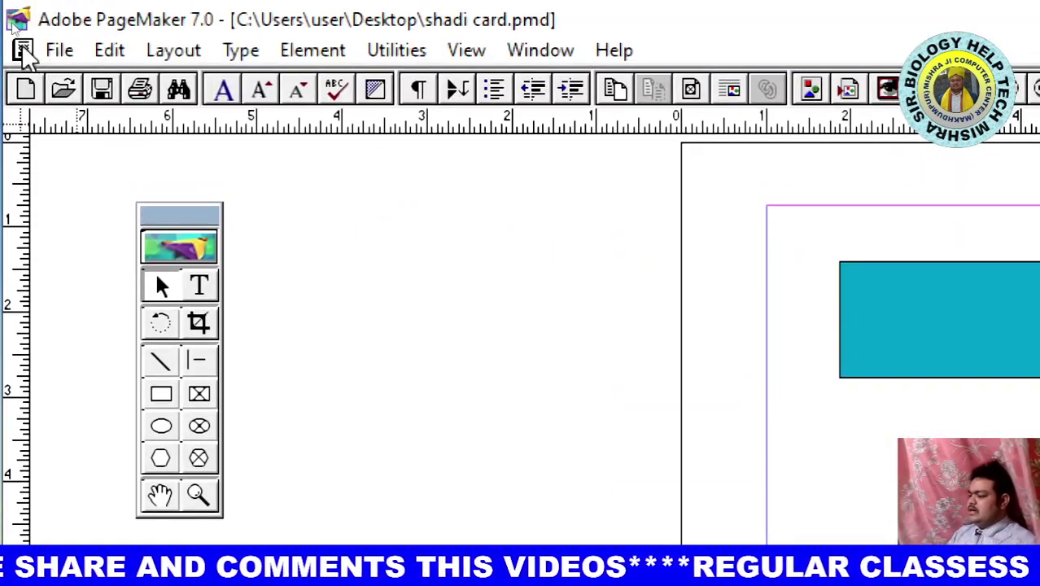
click(59, 34)
Find 'pagemaker transfer' among the Desktop files in the Place dialog and load it
click(196, 326)
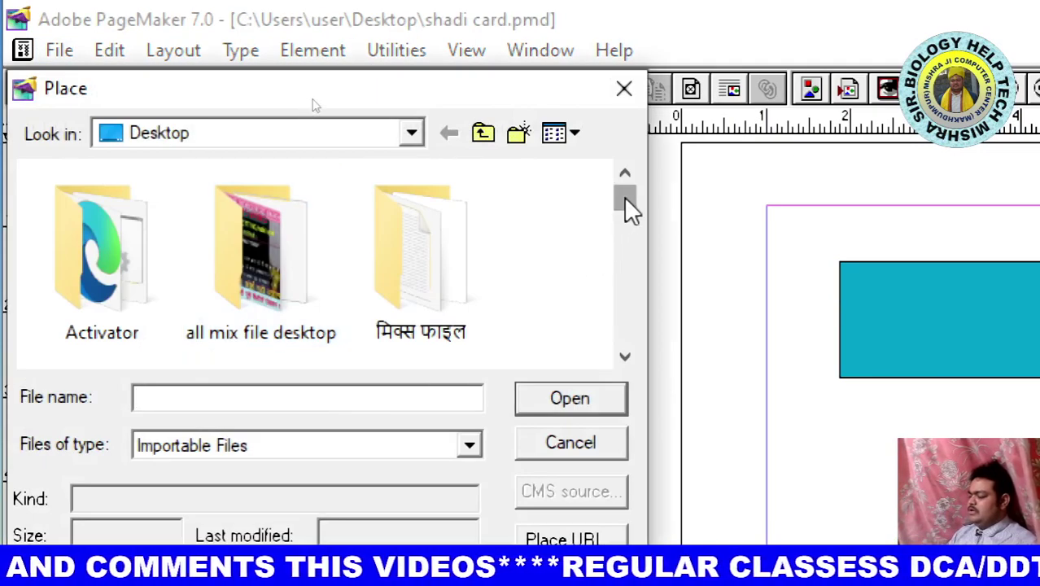
drag(624, 199, 631, 242)
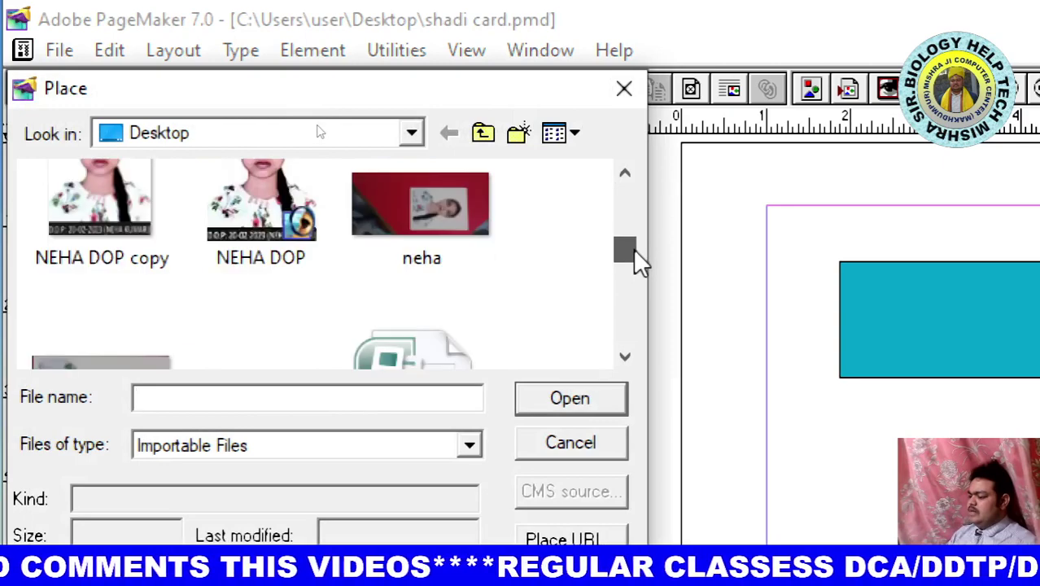
drag(636, 250, 640, 275)
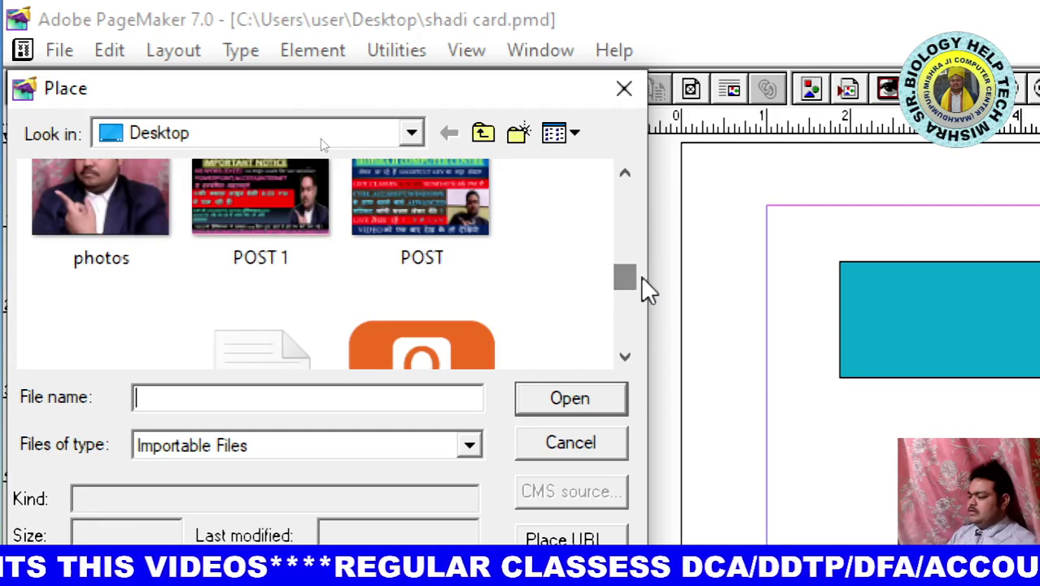
click(625, 357)
click(627, 358)
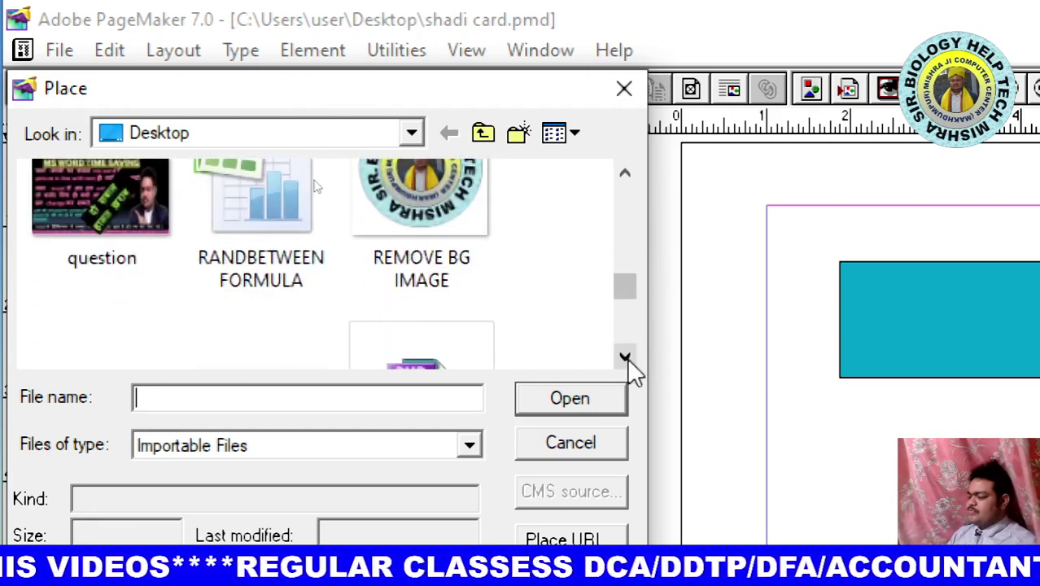
click(626, 357)
click(627, 357)
click(627, 357)
click(627, 357)
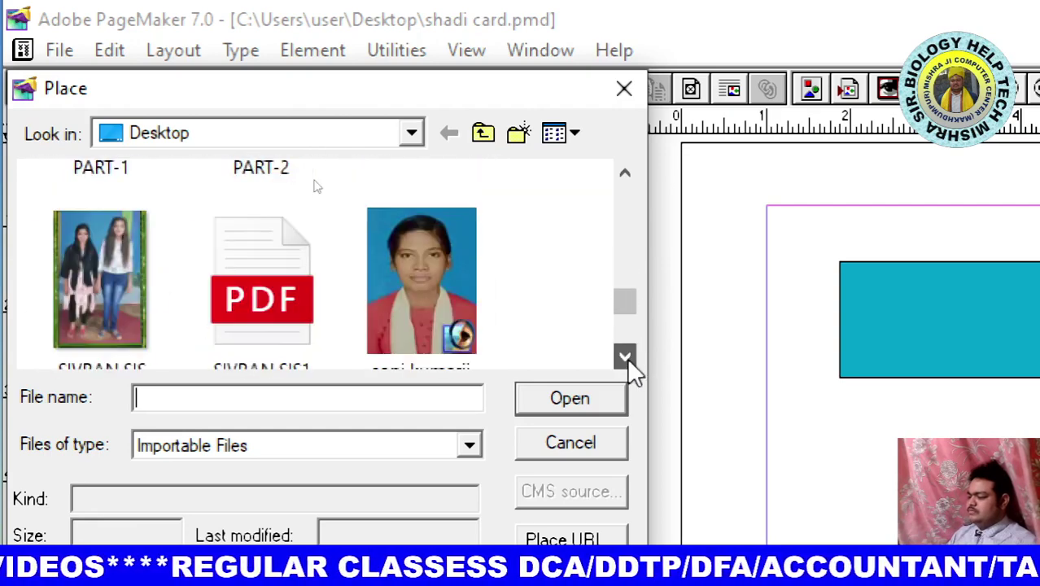
click(627, 357)
click(627, 358)
click(626, 357)
click(626, 358)
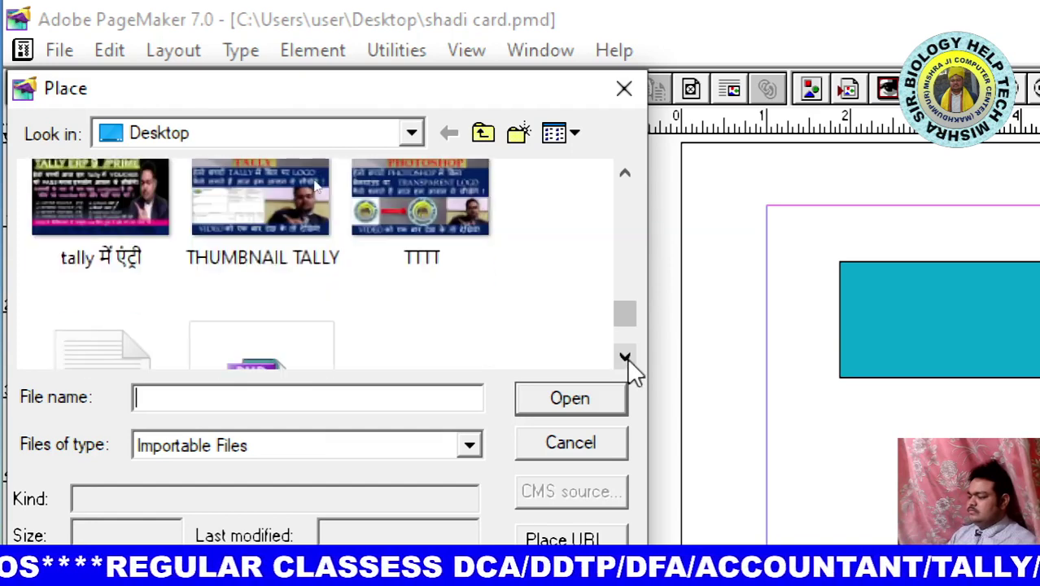
click(626, 357)
click(626, 357)
click(626, 357)
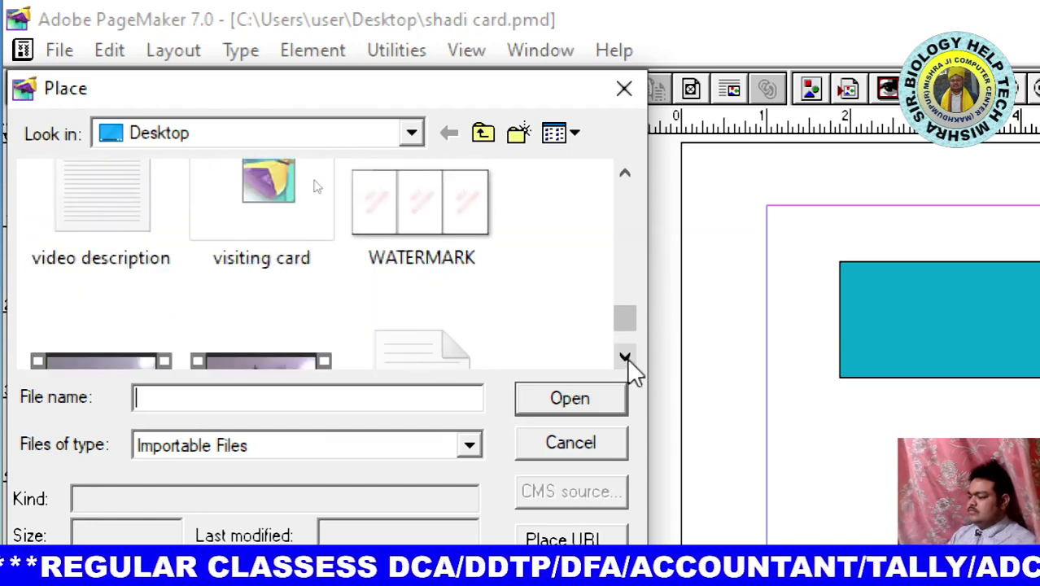
click(627, 358)
click(627, 357)
click(627, 357)
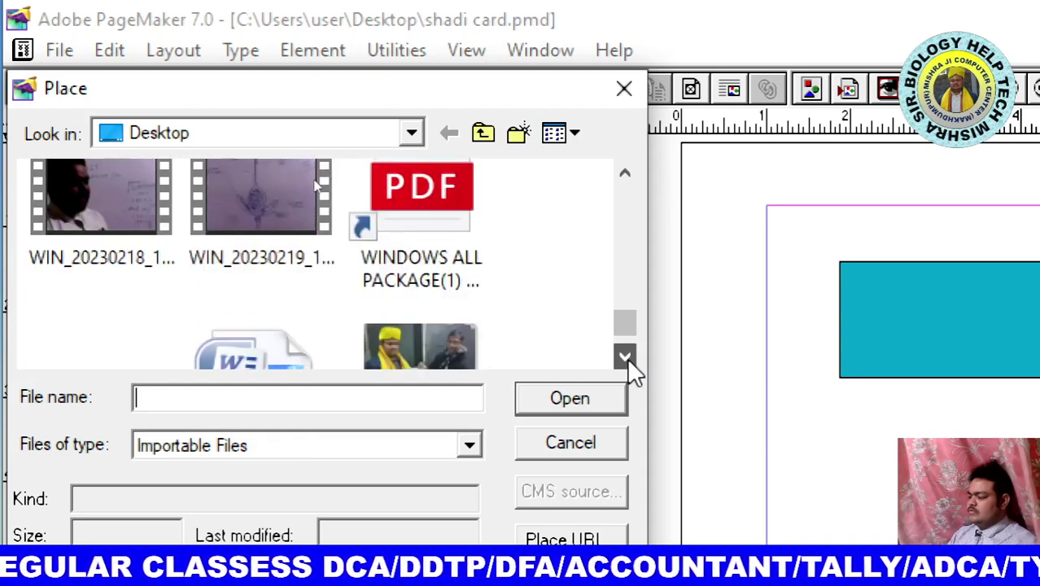
click(626, 357)
click(626, 357)
click(627, 357)
click(627, 358)
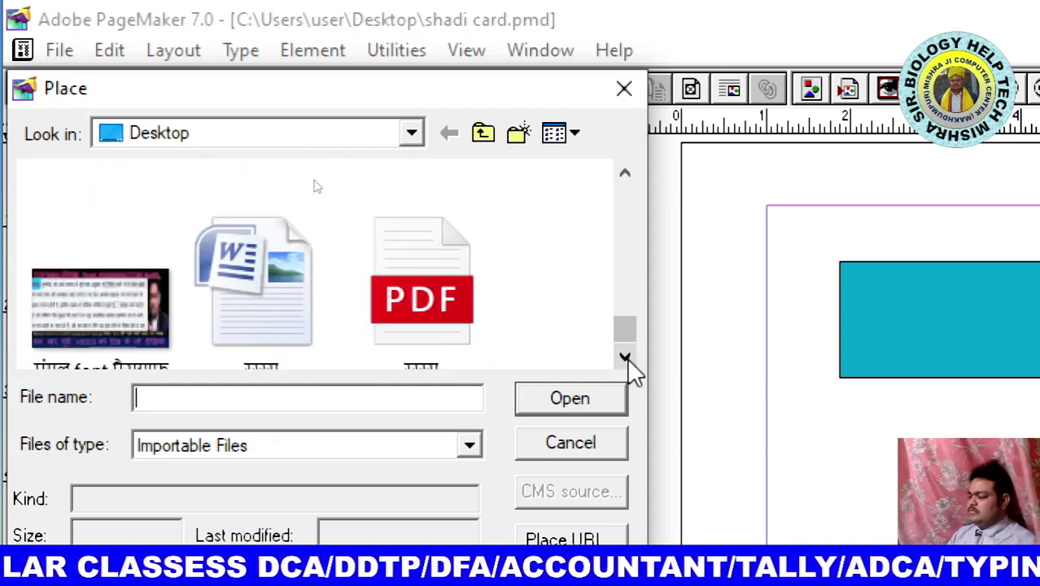
click(627, 357)
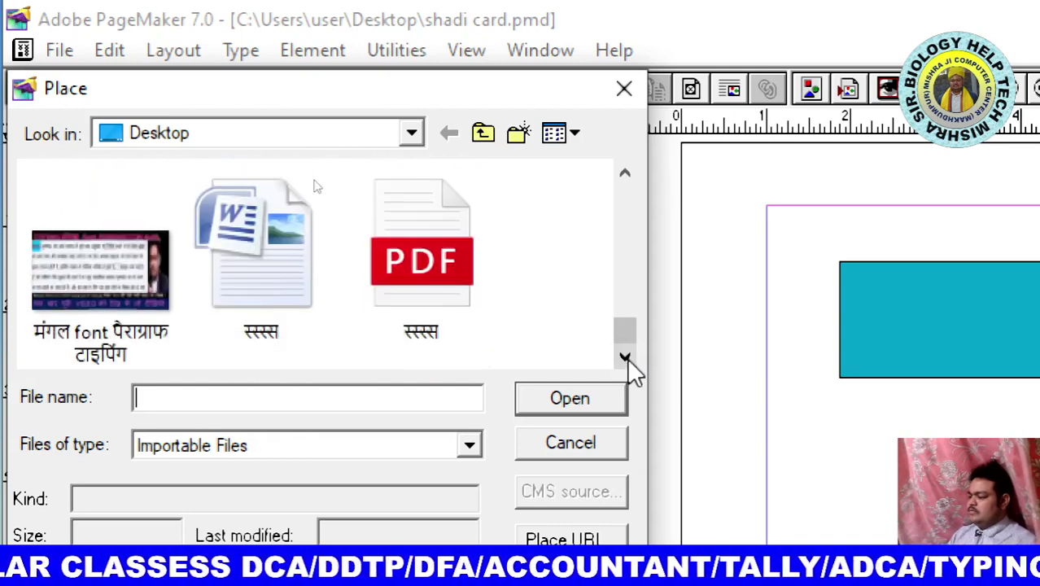
click(625, 175)
click(626, 175)
click(627, 175)
click(626, 175)
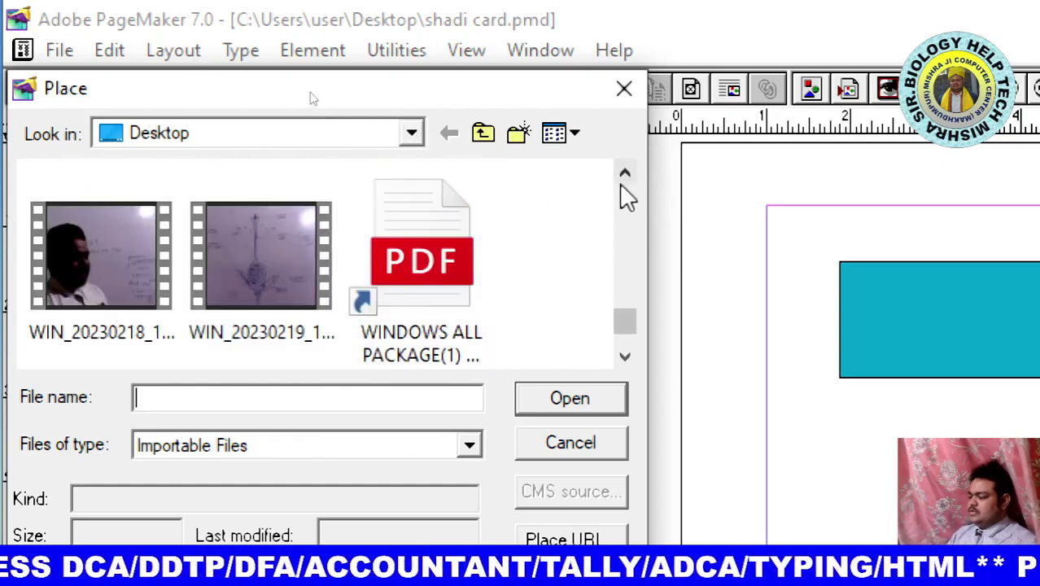
click(620, 183)
click(620, 184)
click(621, 184)
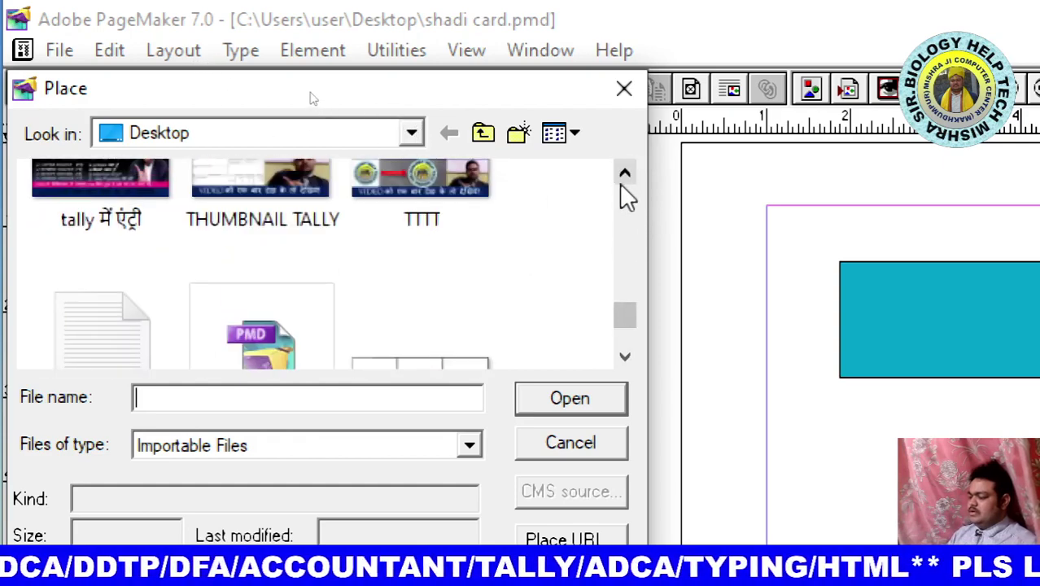
click(626, 174)
click(627, 174)
click(627, 175)
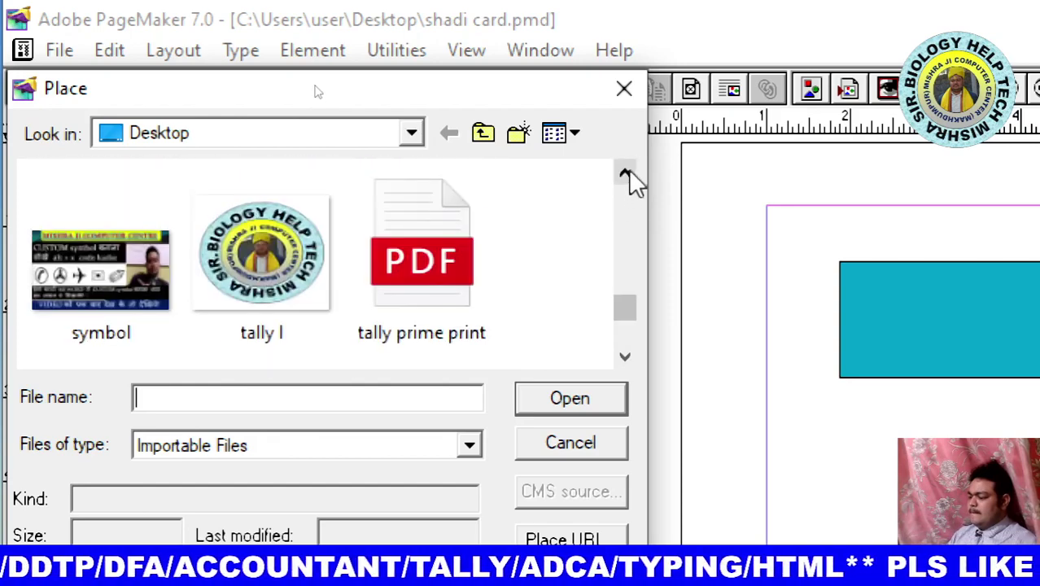
click(627, 175)
click(625, 173)
click(625, 173)
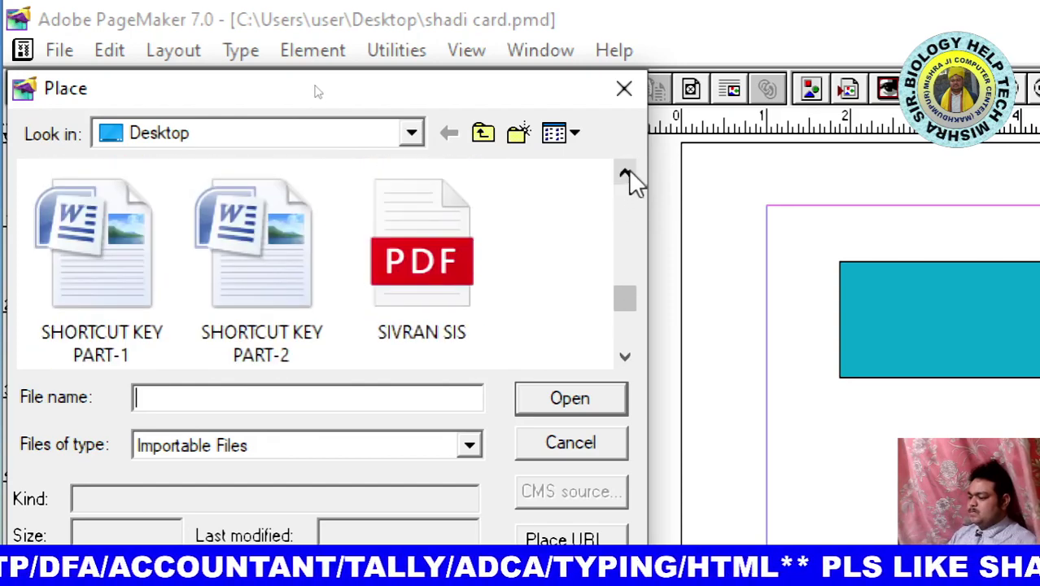
click(627, 174)
click(626, 174)
click(627, 174)
click(626, 174)
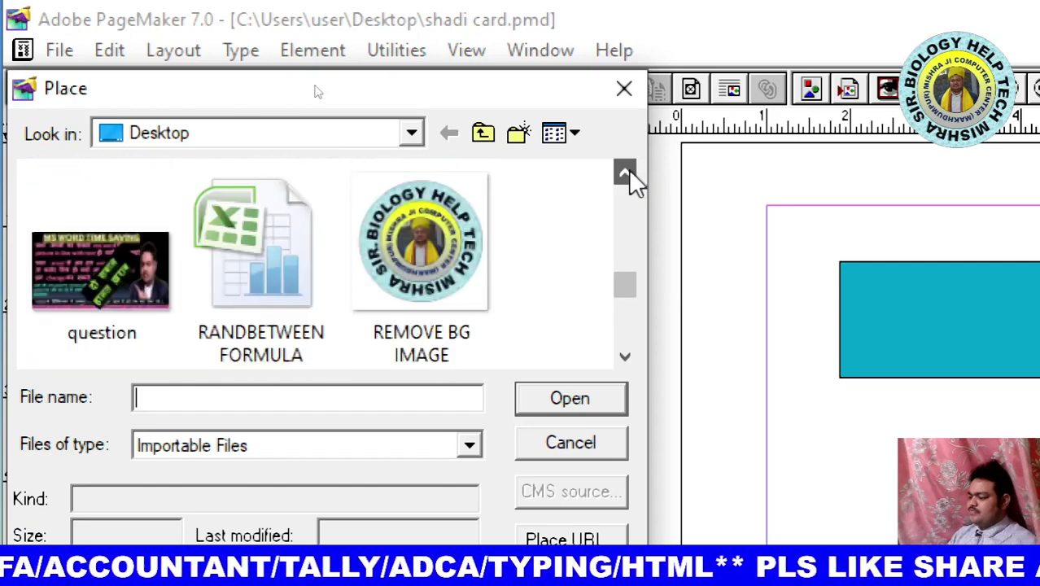
click(627, 174)
click(626, 174)
click(627, 174)
click(627, 174)
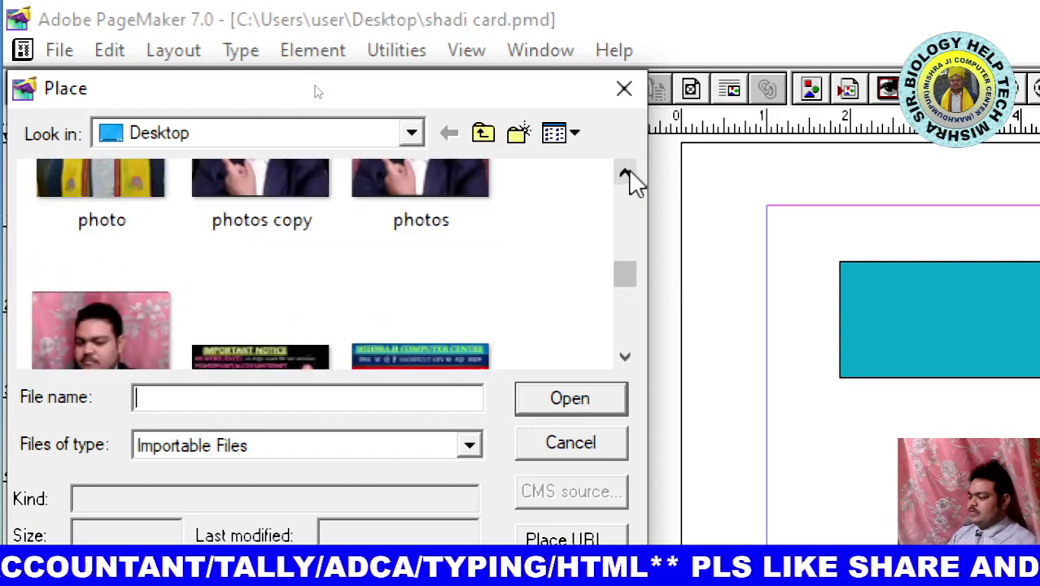
click(627, 174)
click(626, 174)
click(626, 174)
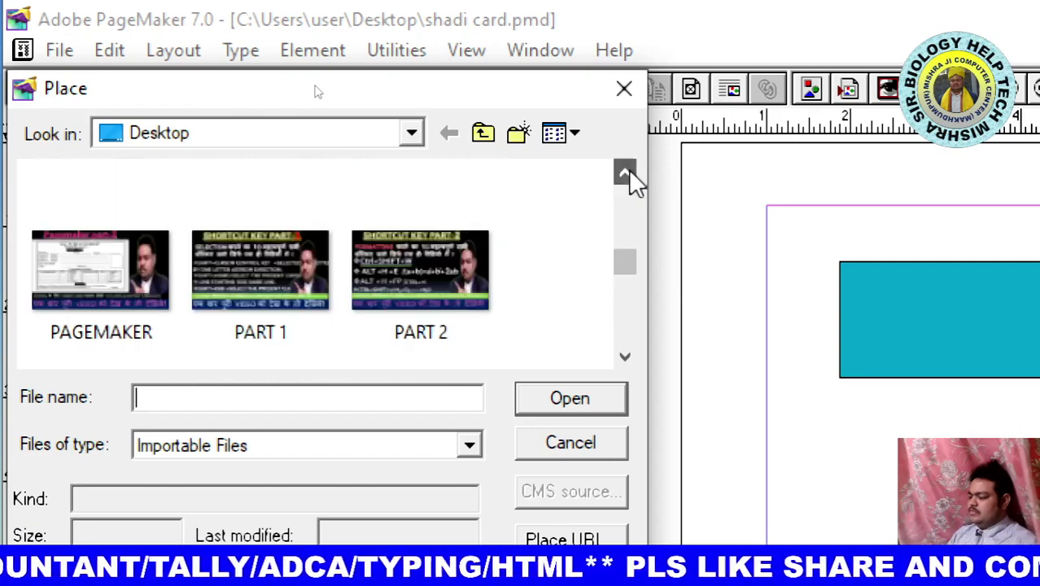
click(626, 174)
click(626, 174)
click(627, 174)
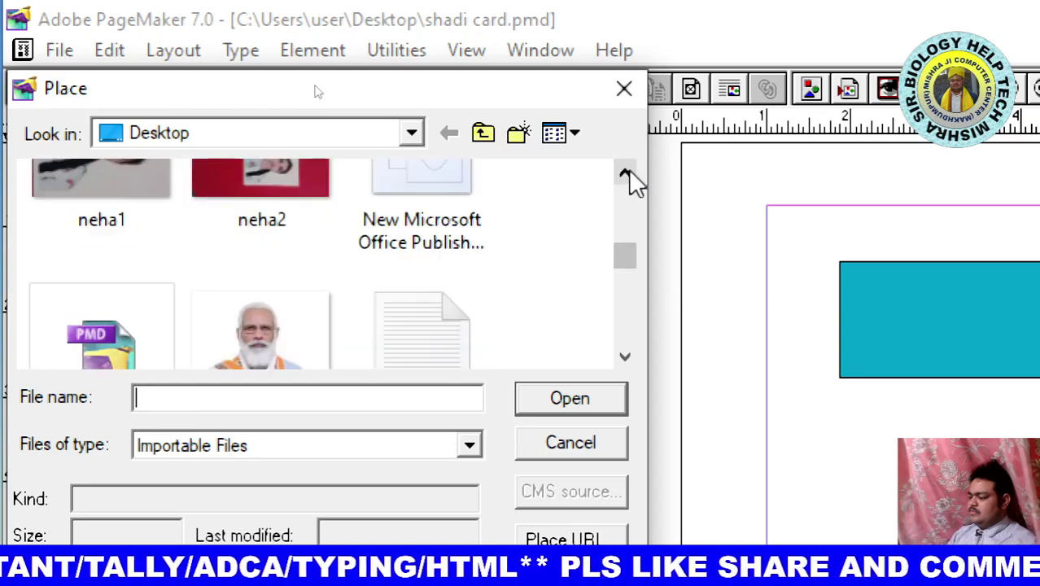
click(625, 355)
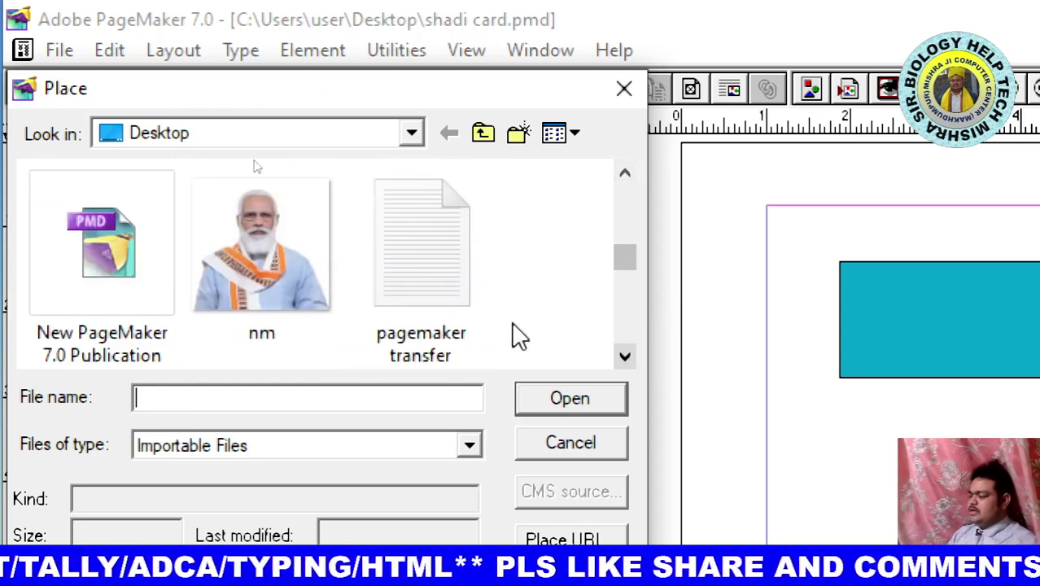
click(407, 254)
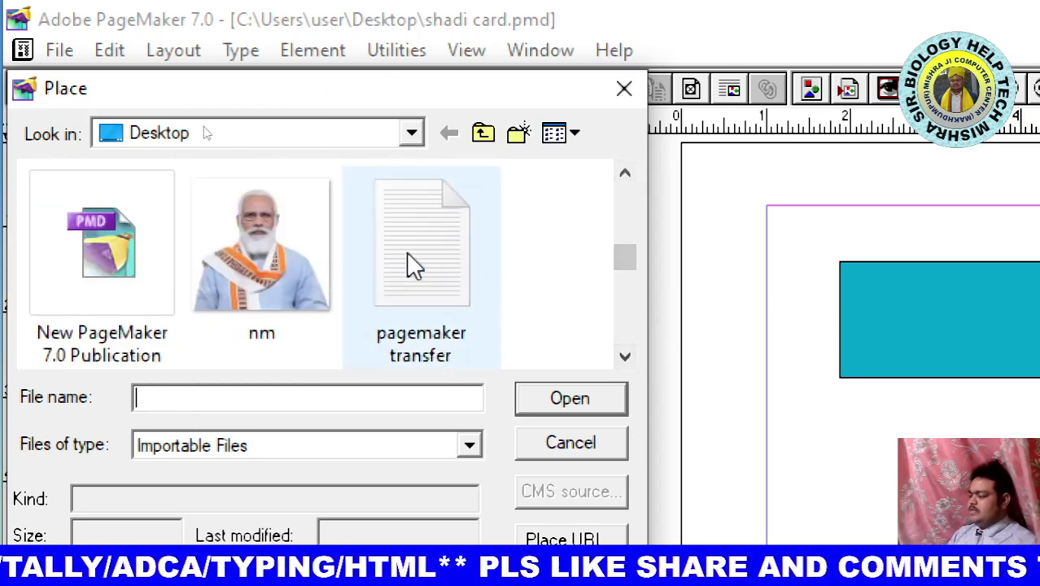
click(581, 399)
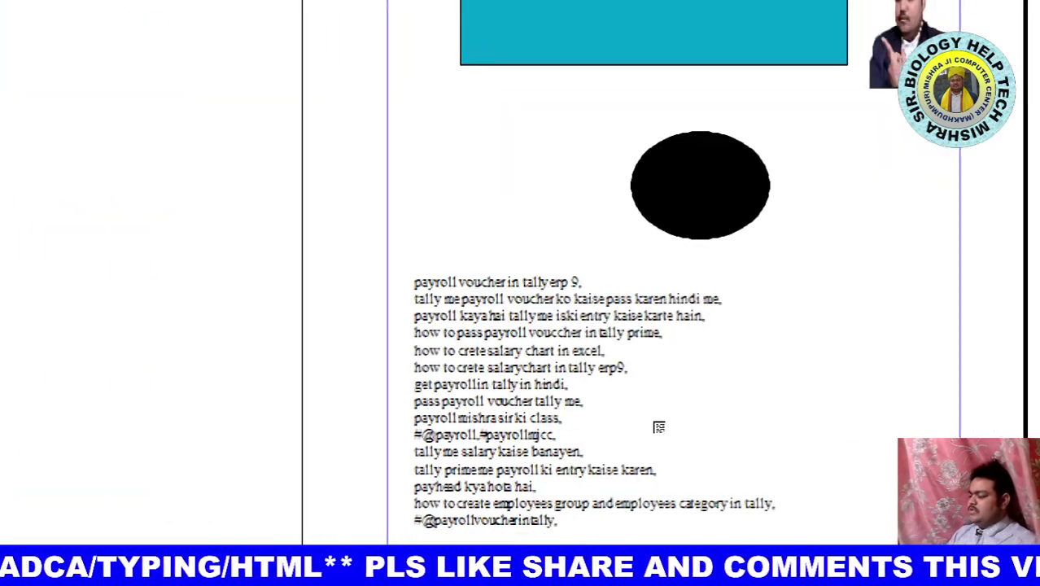
Flow the loaded sentence into a text block and move it just under the cyan rectangle
drag(800, 218, 979, 425)
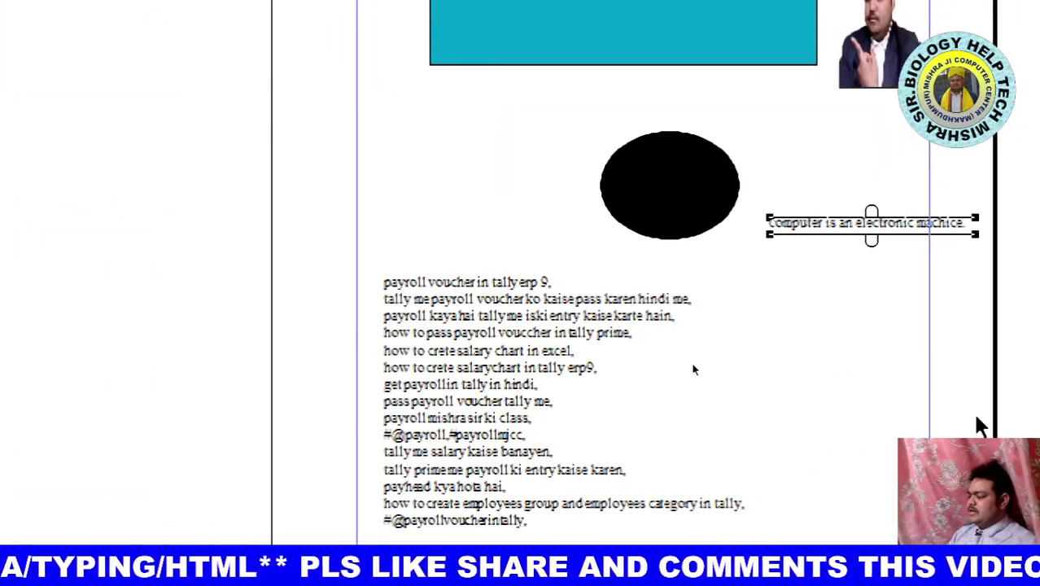
mouse_move(866, 232)
mouse_down()
mouse_move(633, 167)
mouse_move(558, 103)
mouse_up()
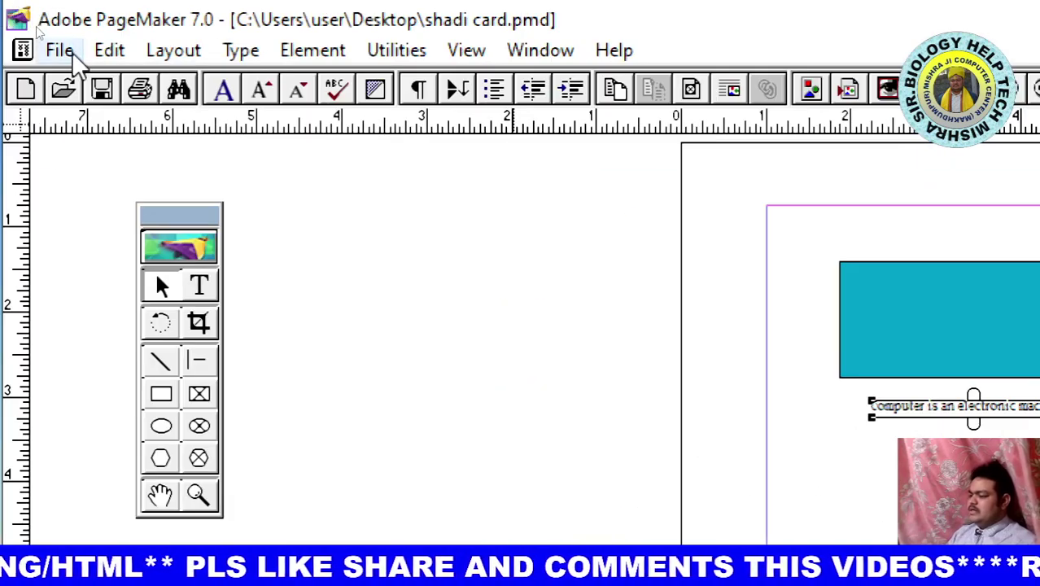
click(71, 54)
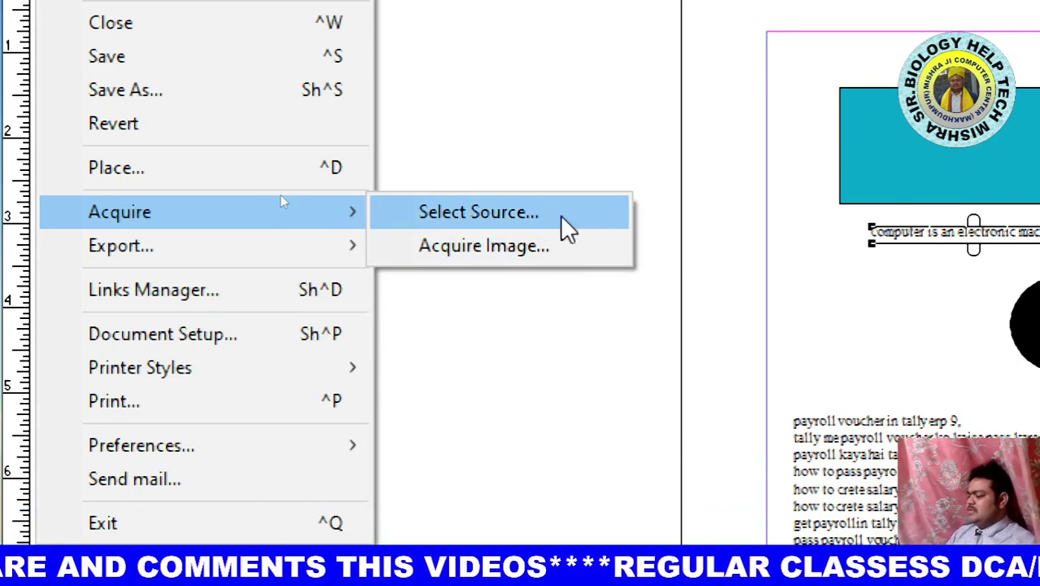
mouse_move(120, 211)
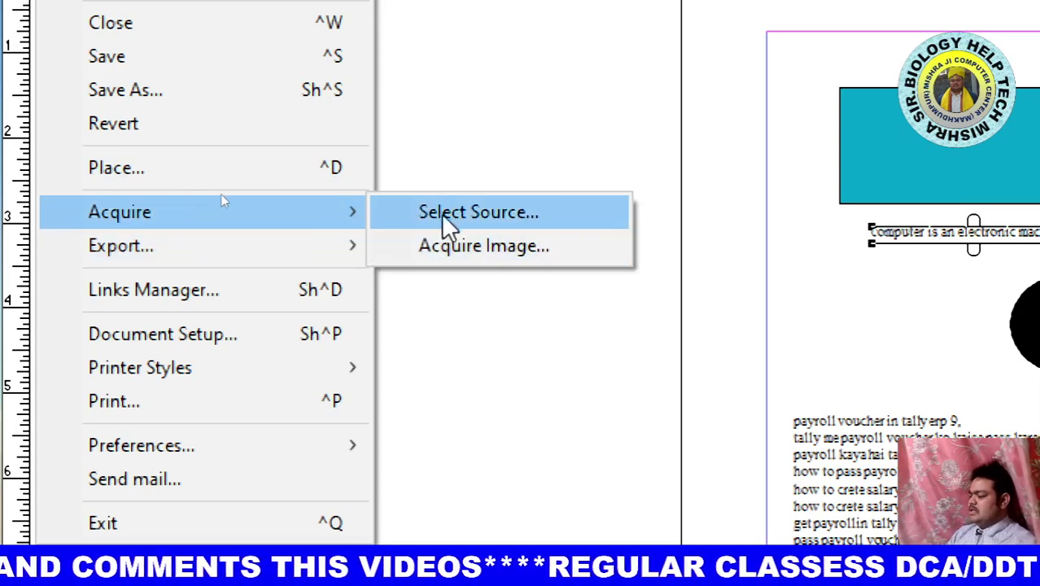
Check Acquire > Select Source and cancel the empty source list
click(478, 213)
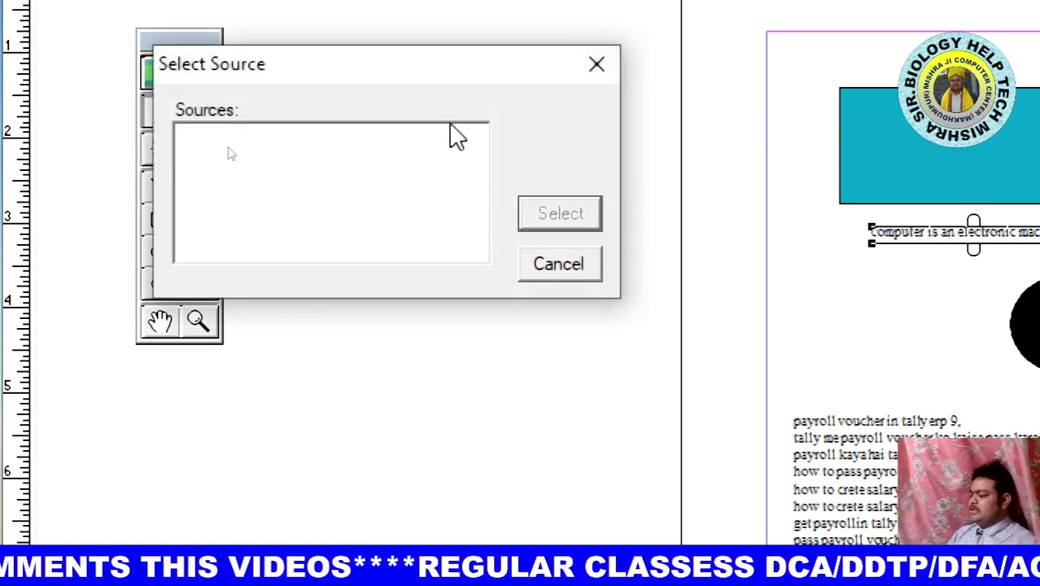
click(577, 263)
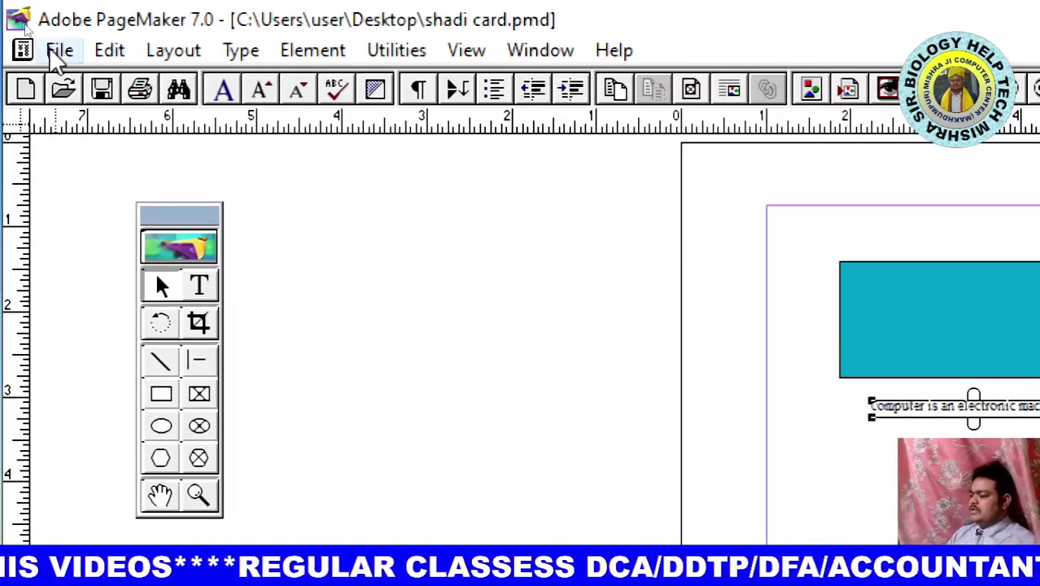
click(59, 51)
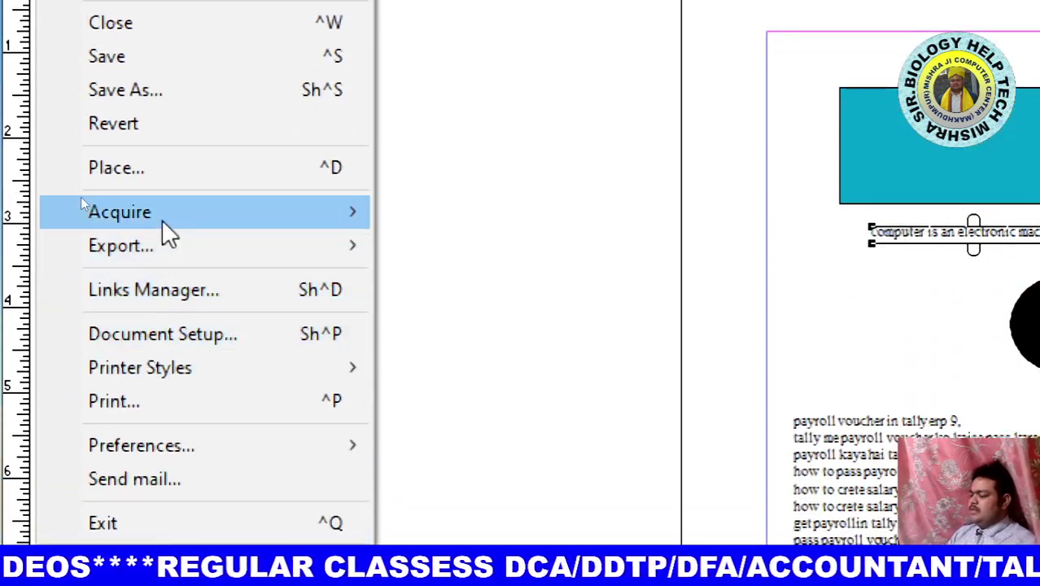
mouse_move(93, 244)
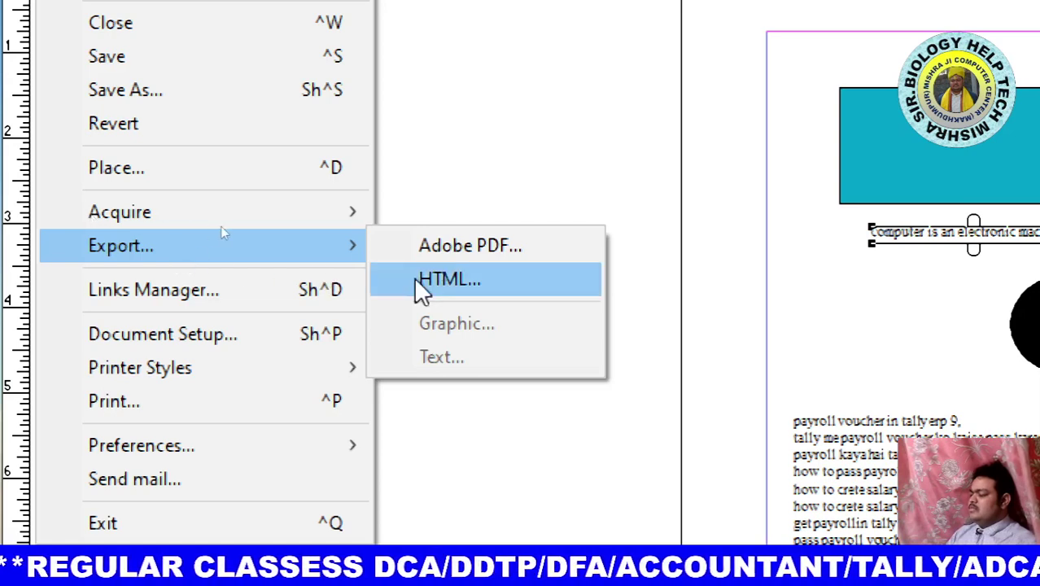
Select the payroll text frame, start an Adobe PDF export, and save the publication first
click(487, 246)
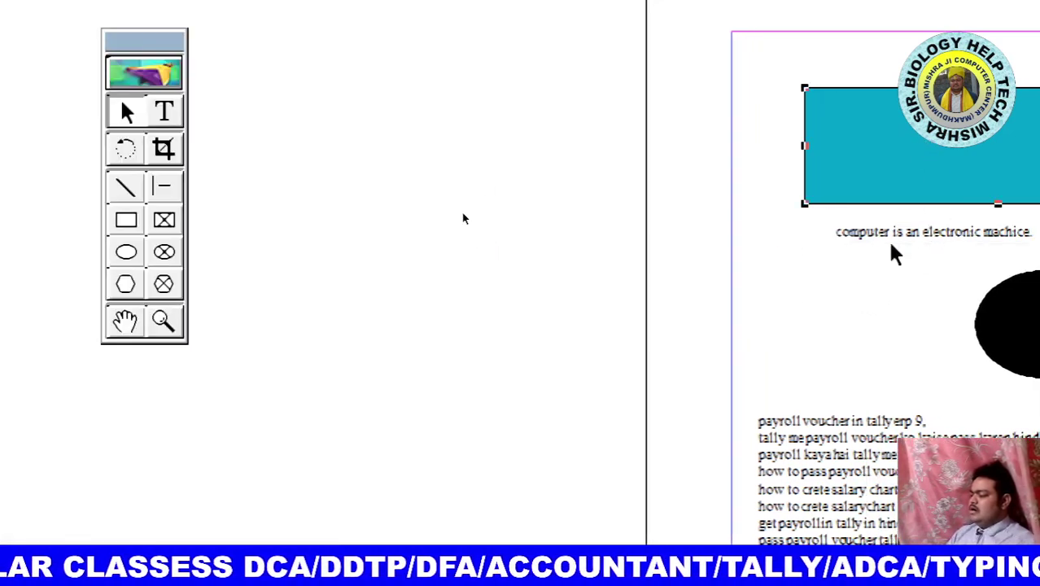
click(881, 484)
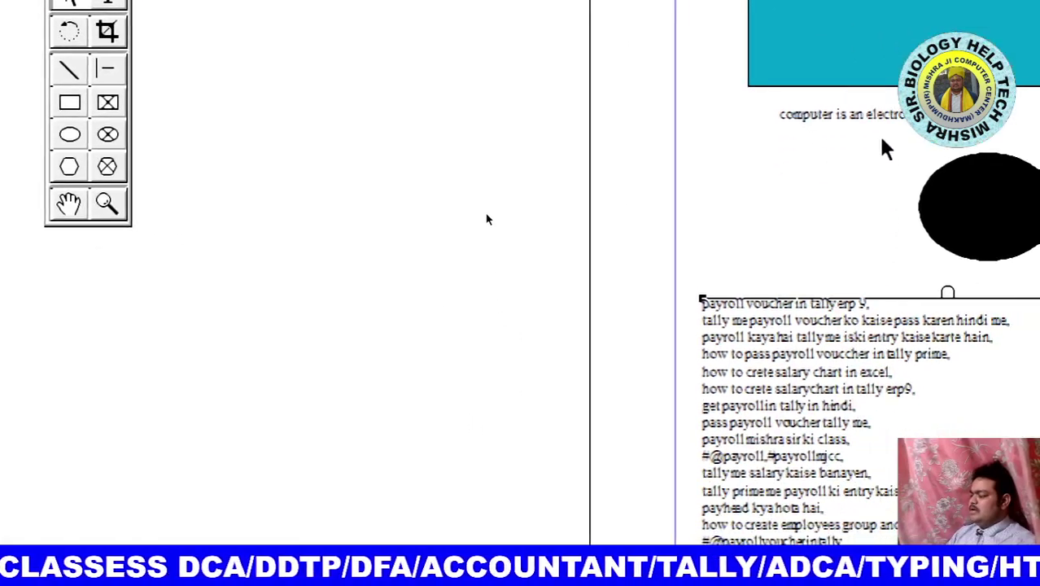
click(783, 415)
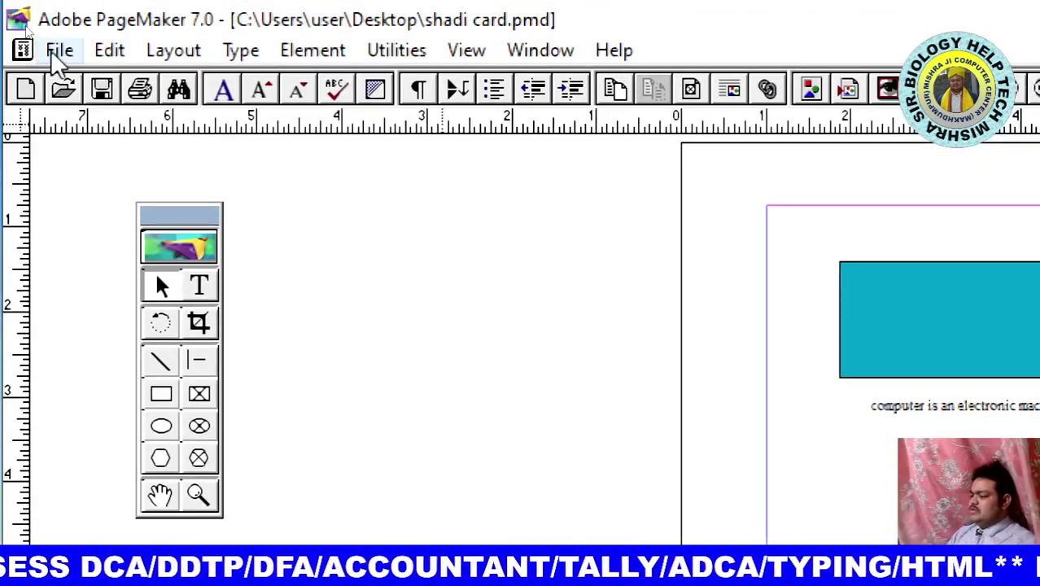
click(57, 51)
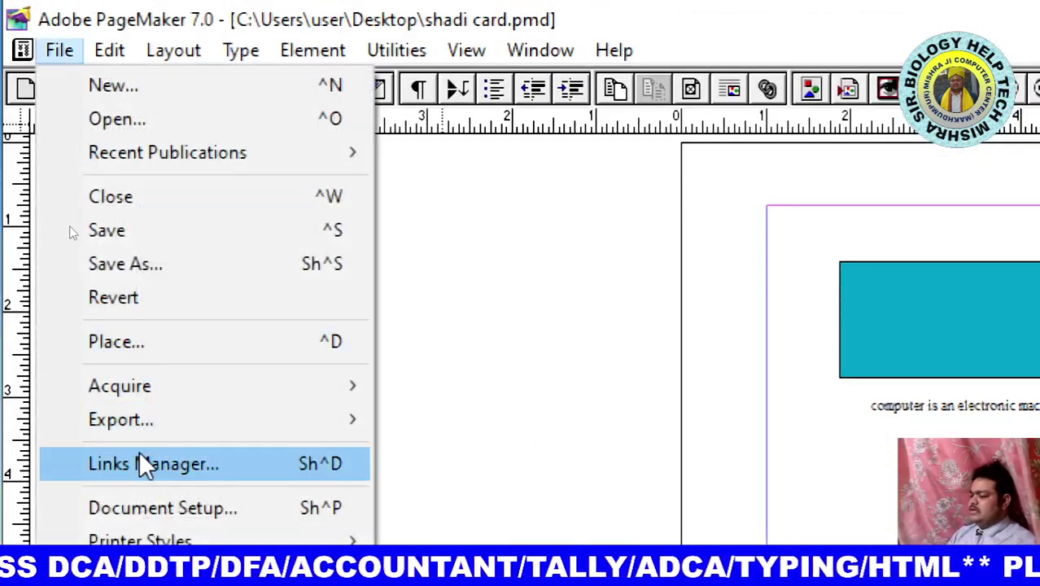
mouse_move(120, 350)
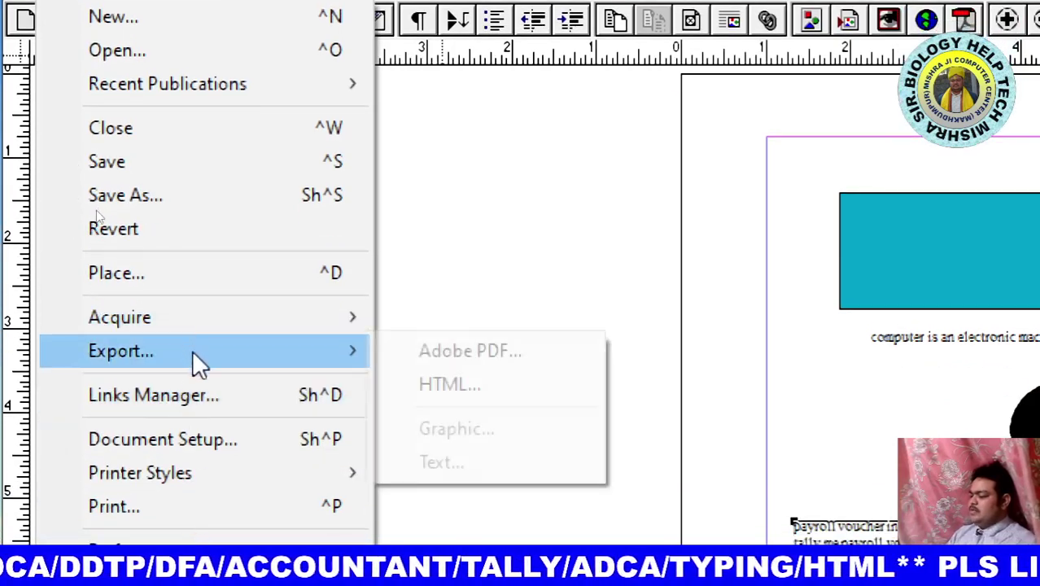
click(434, 357)
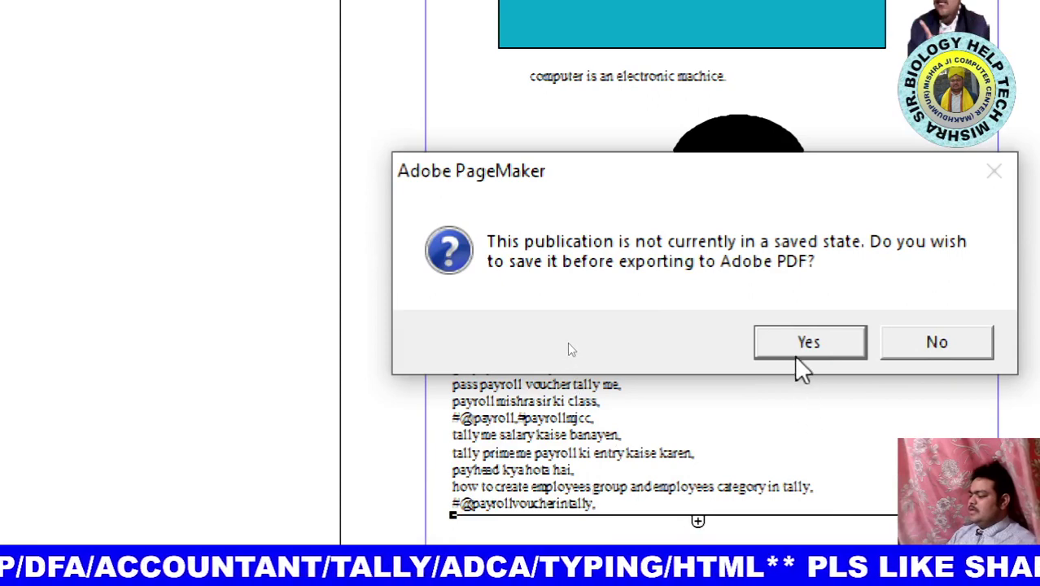
click(795, 351)
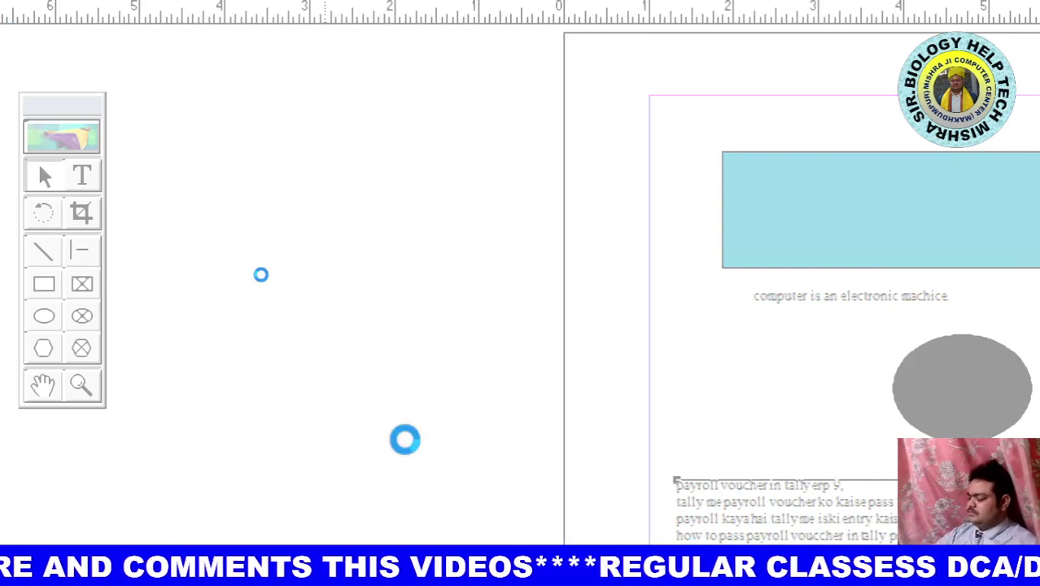
key(super+plus)
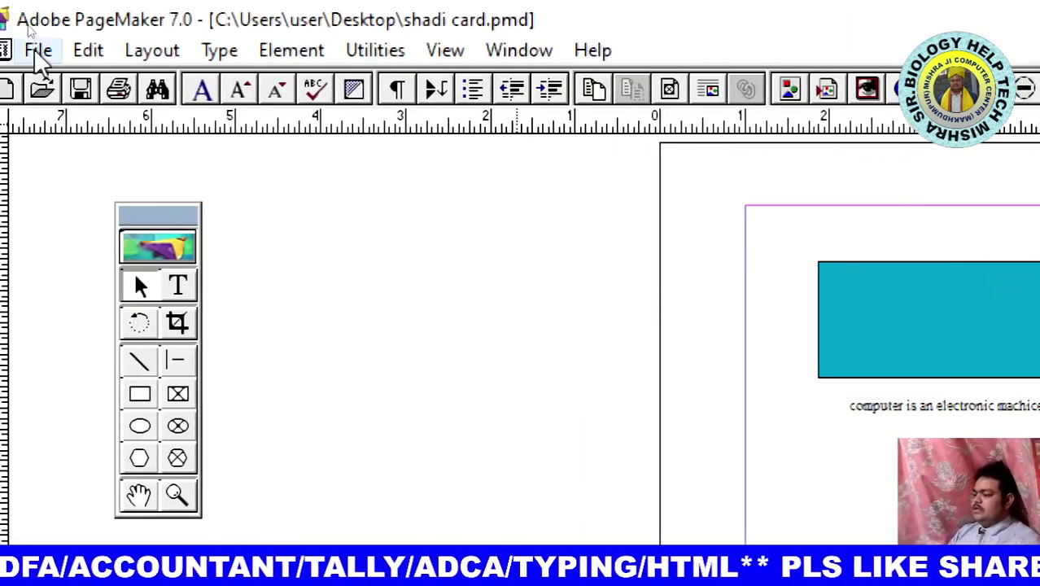
Export the selected photo as a TIFF graphic with 'new img' added to its file name
click(38, 52)
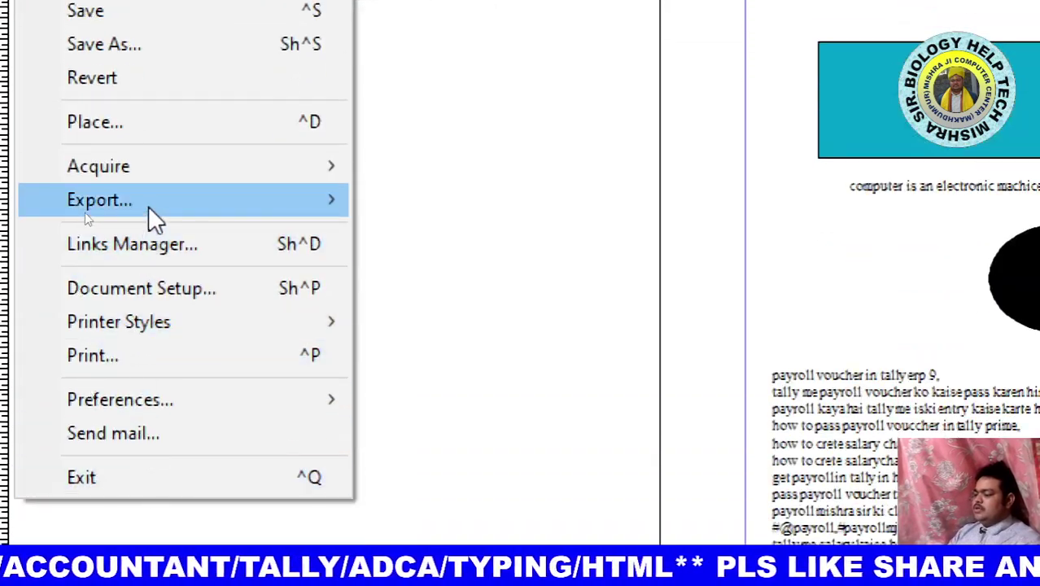
mouse_move(71, 200)
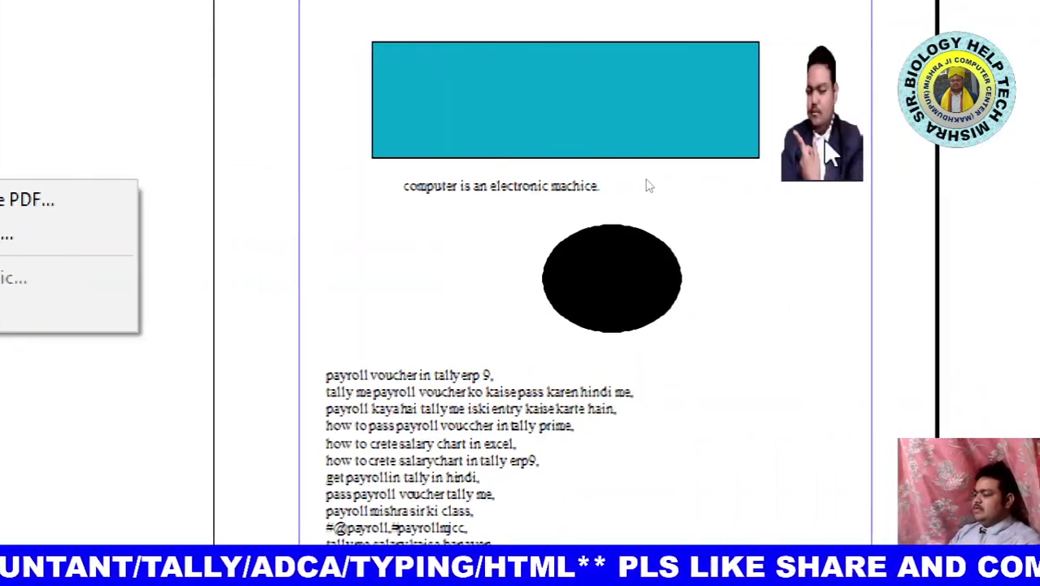
click(818, 135)
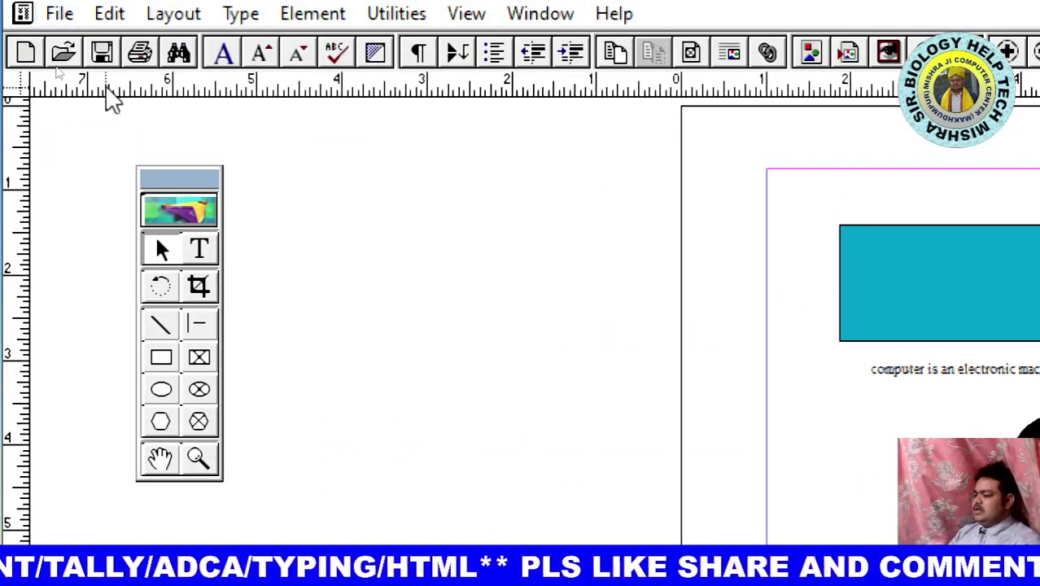
click(59, 12)
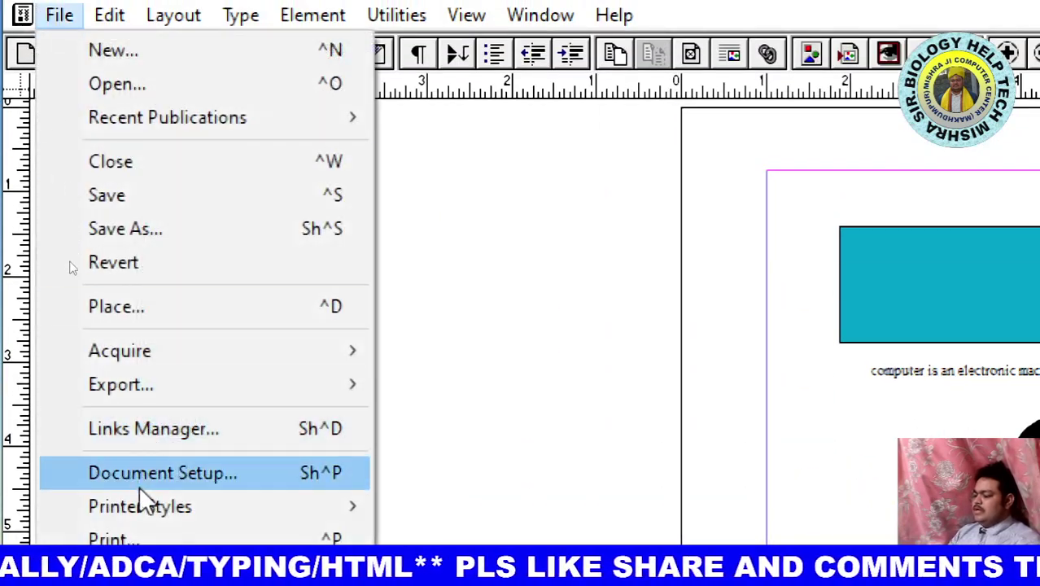
mouse_move(121, 384)
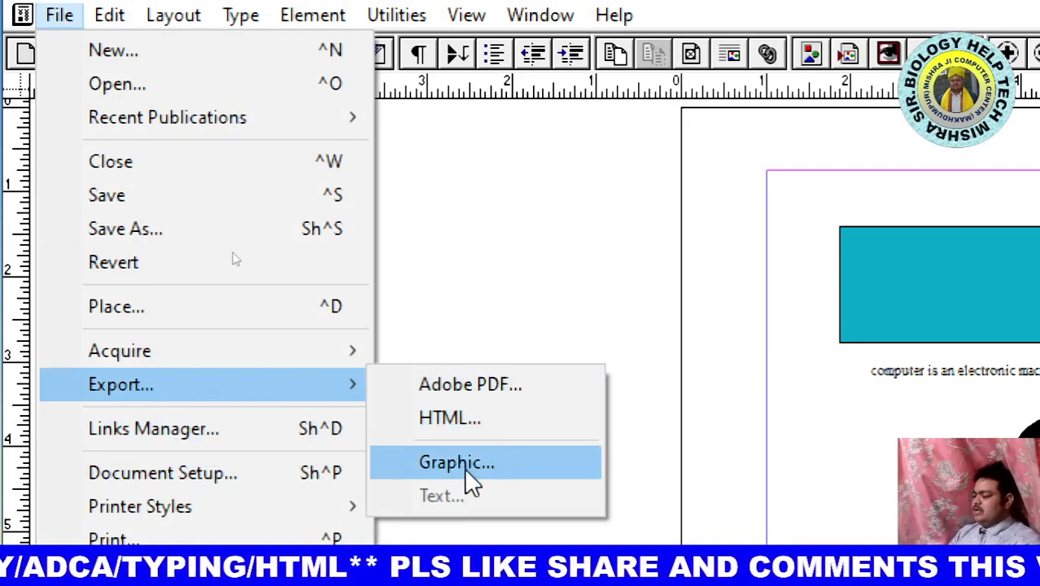
click(525, 482)
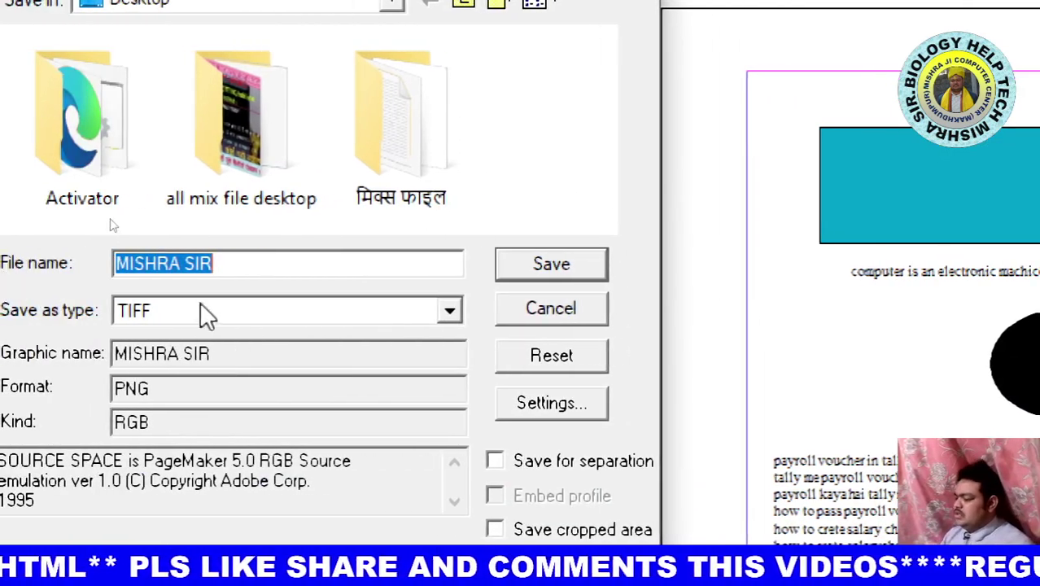
click(230, 265)
text(n)
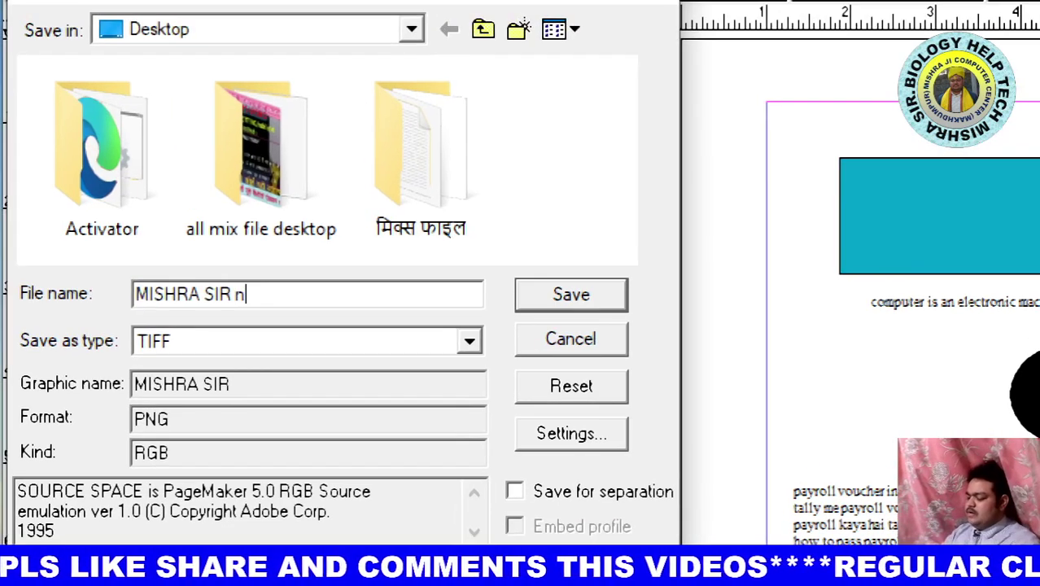
text(ew im)
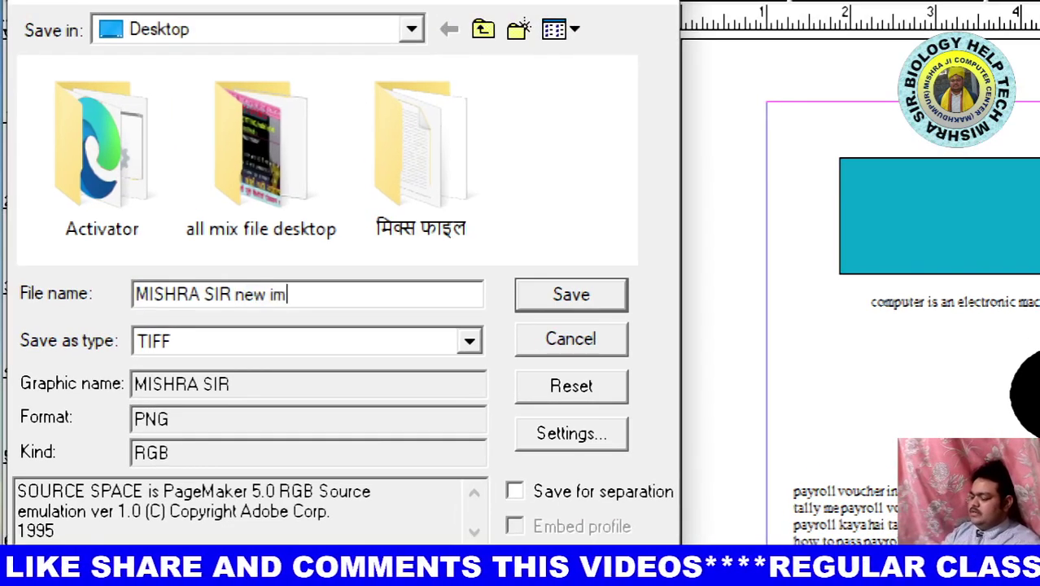
text(g)
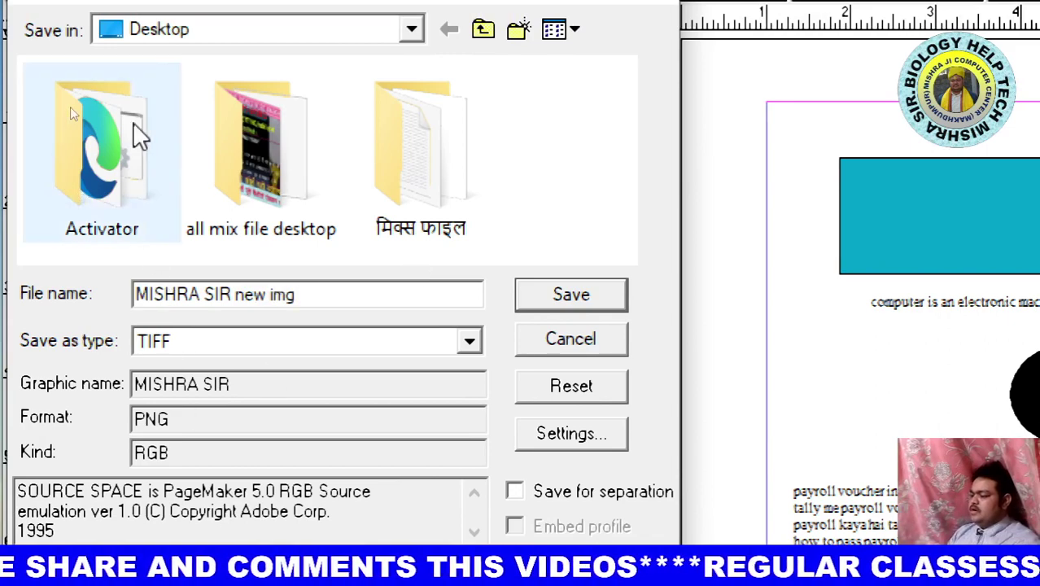
click(588, 298)
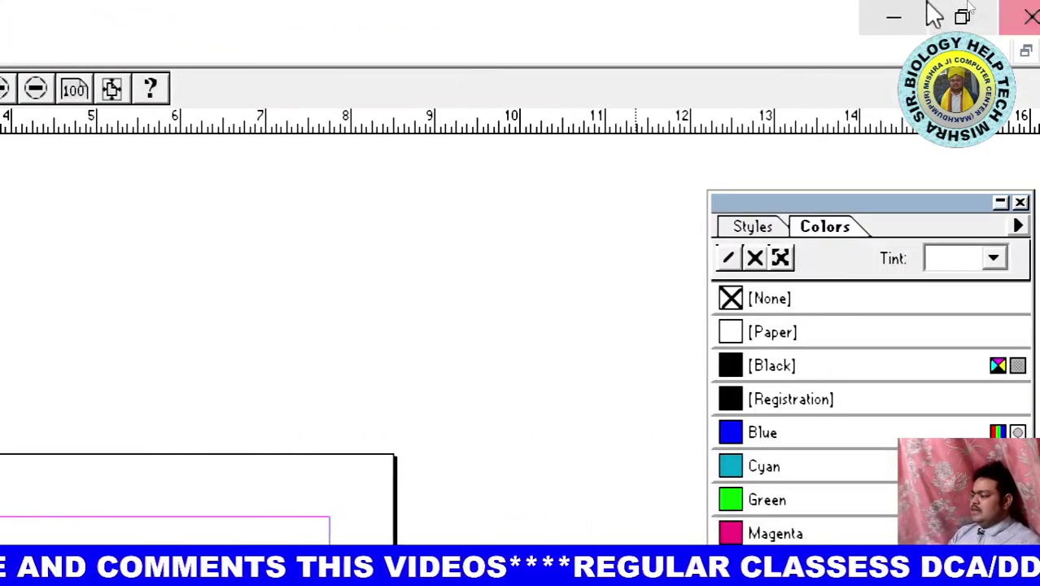
click(900, 16)
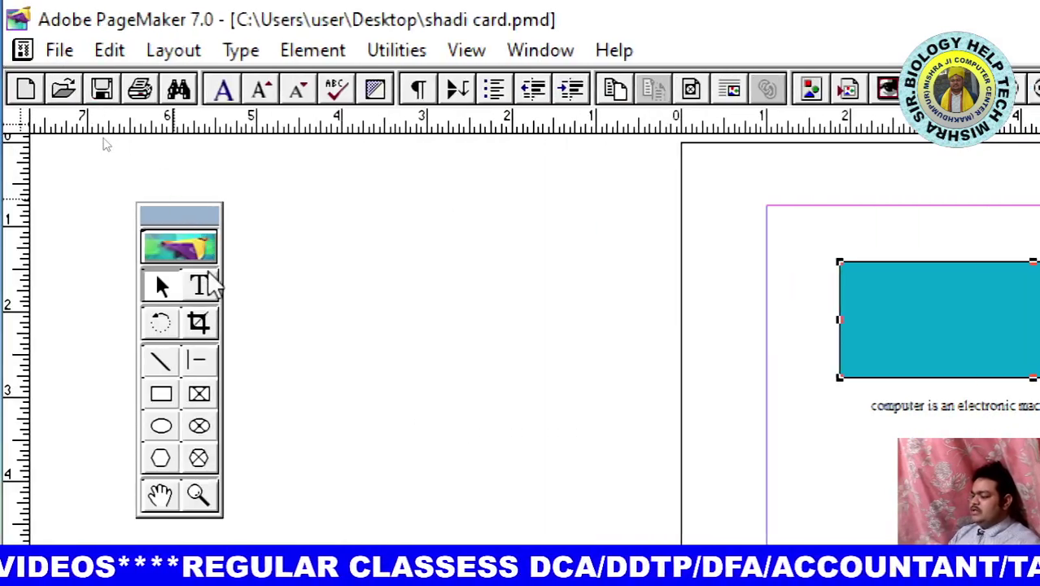
Type a line of random letters at the left margin beside the black ellipse and select most of it
click(199, 285)
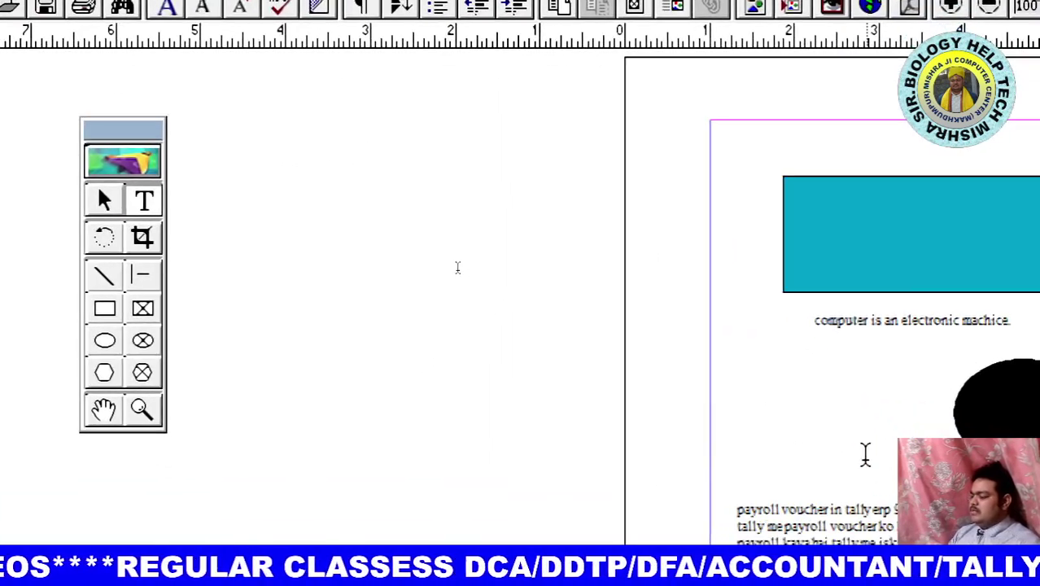
click(810, 511)
text(tkncckjlkcjjZXLkcjLZKjclz)
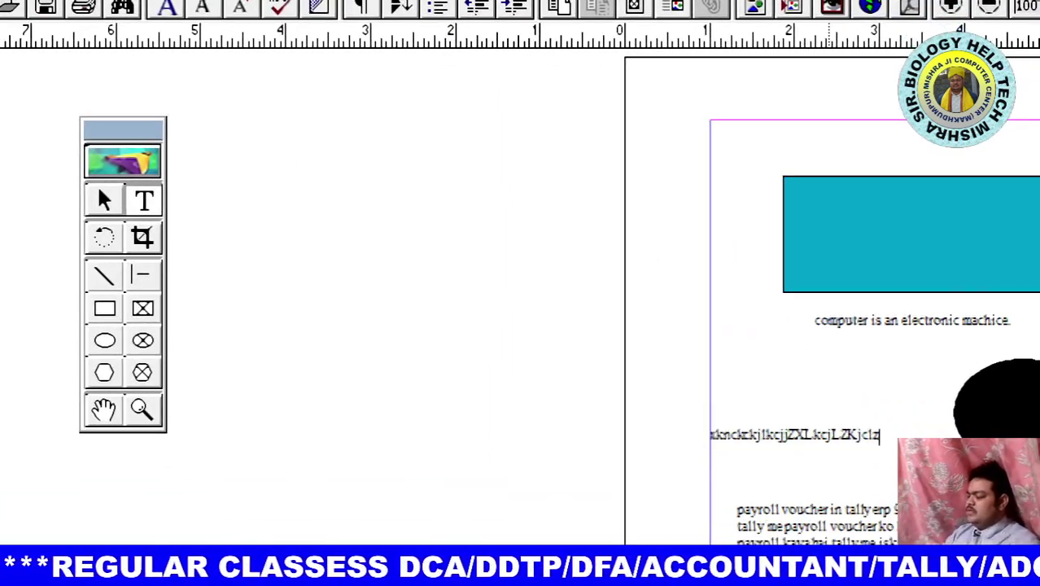
text(jclkzXKc)
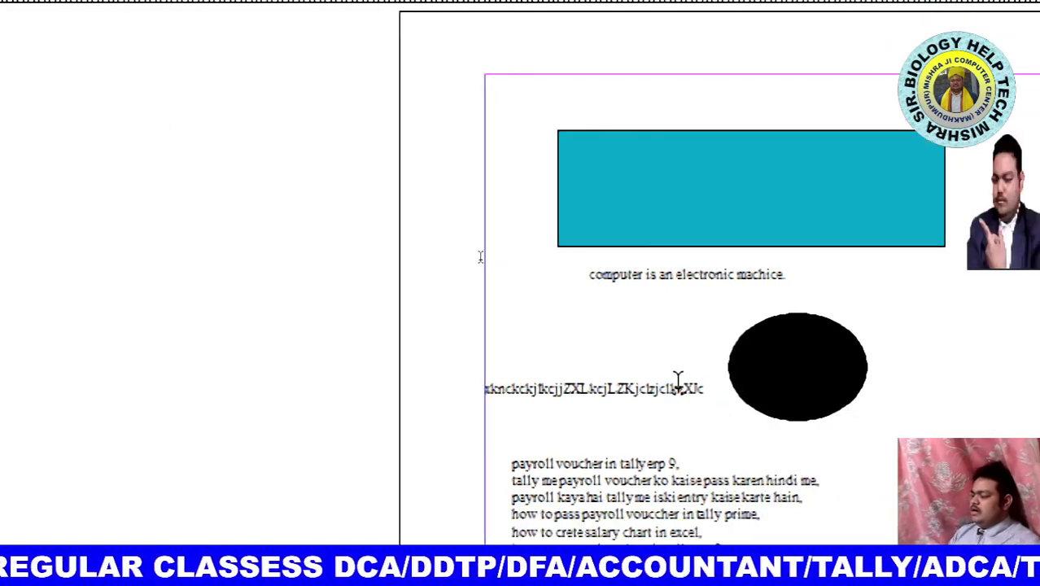
drag(697, 388, 567, 389)
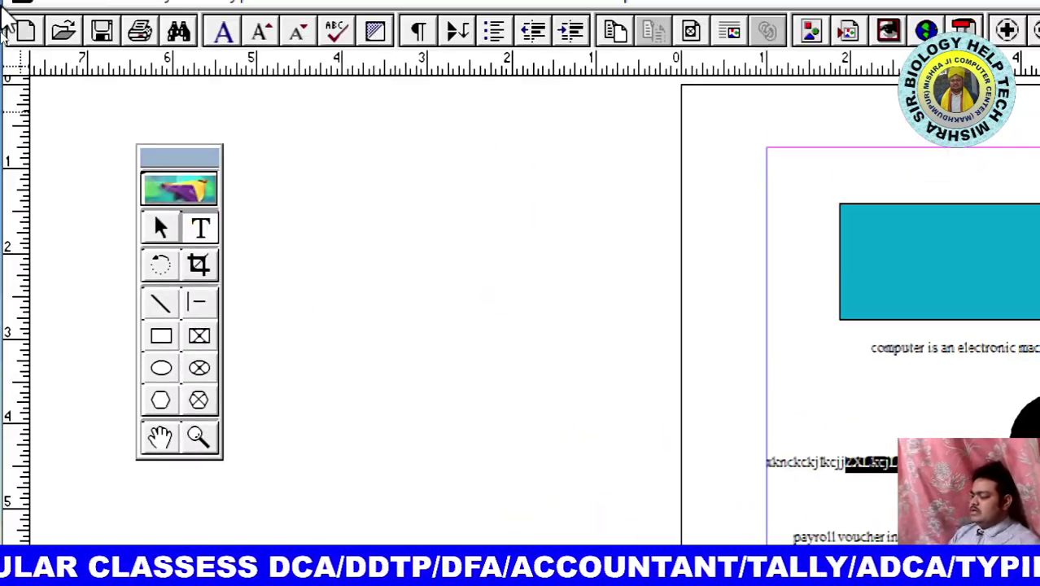
click(59, 49)
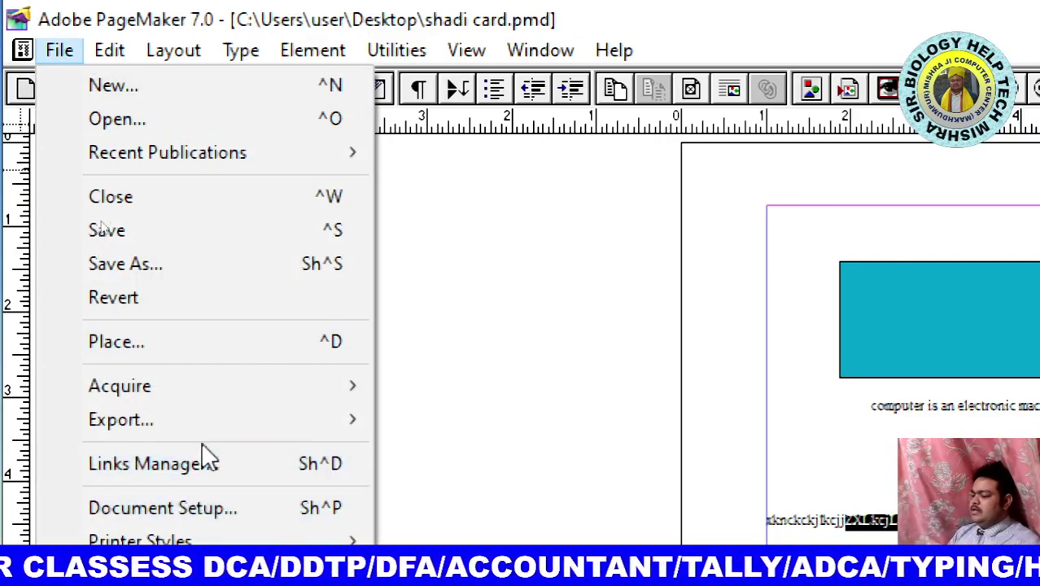
mouse_move(121, 383)
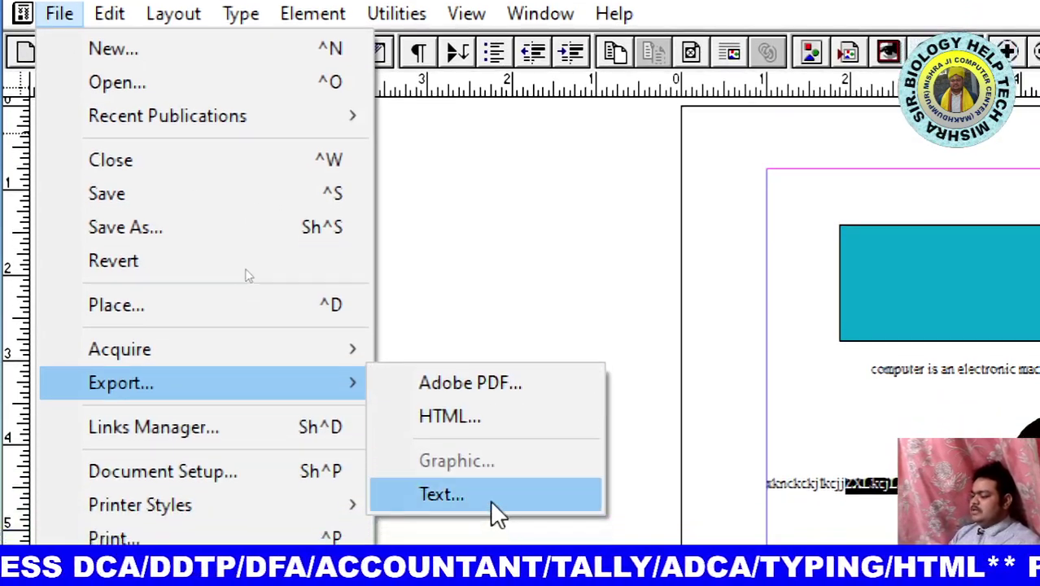
Save the selected text as a Text-only export named 'text document' on the Desktop
click(489, 496)
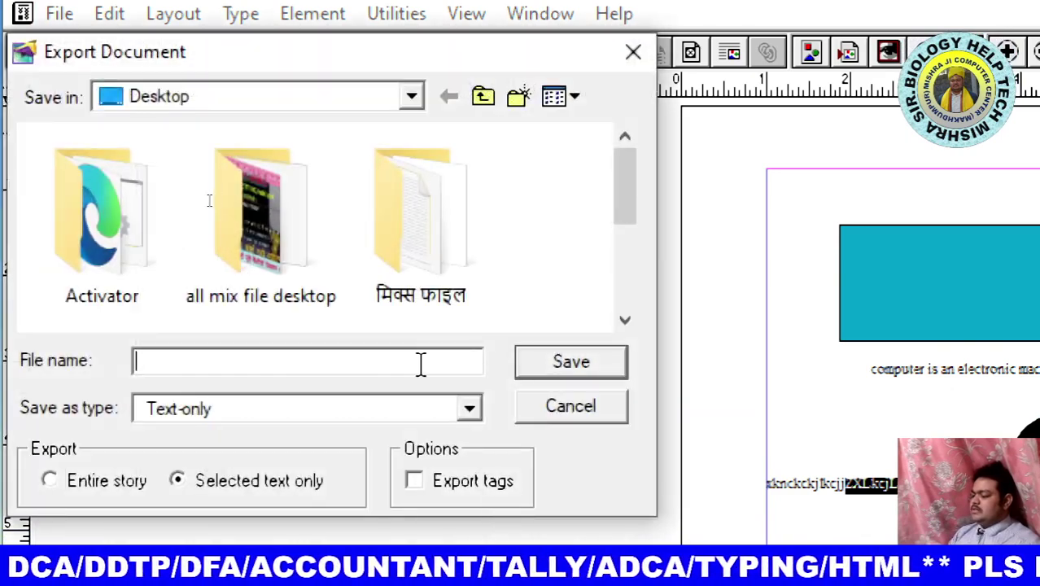
click(419, 363)
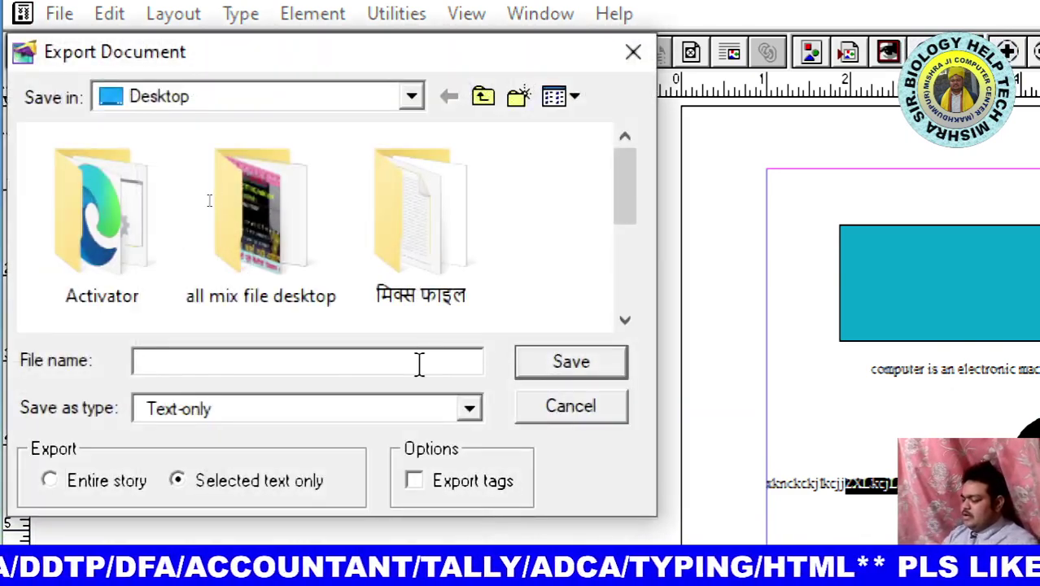
text(text document)
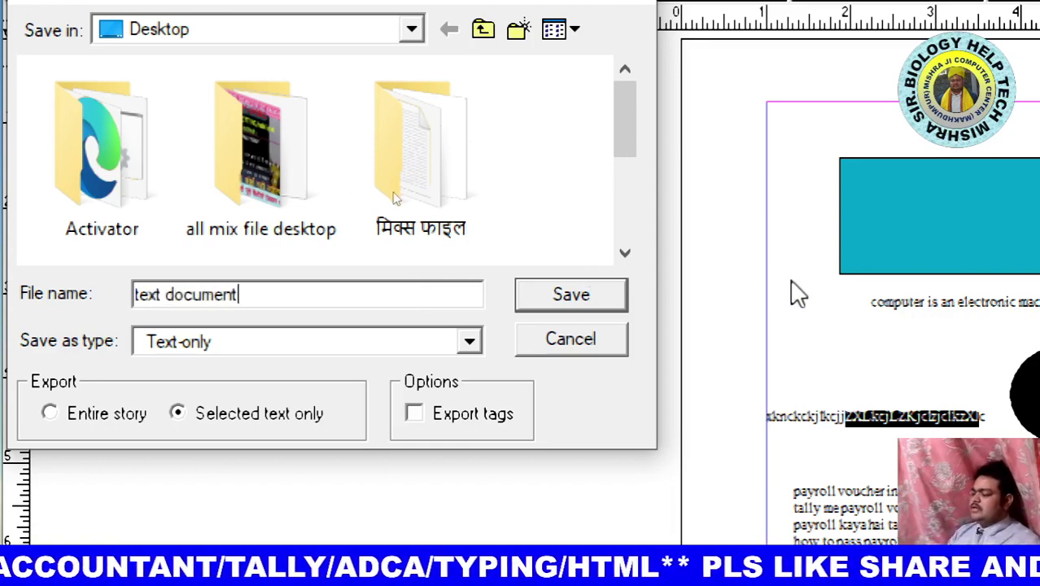
click(600, 296)
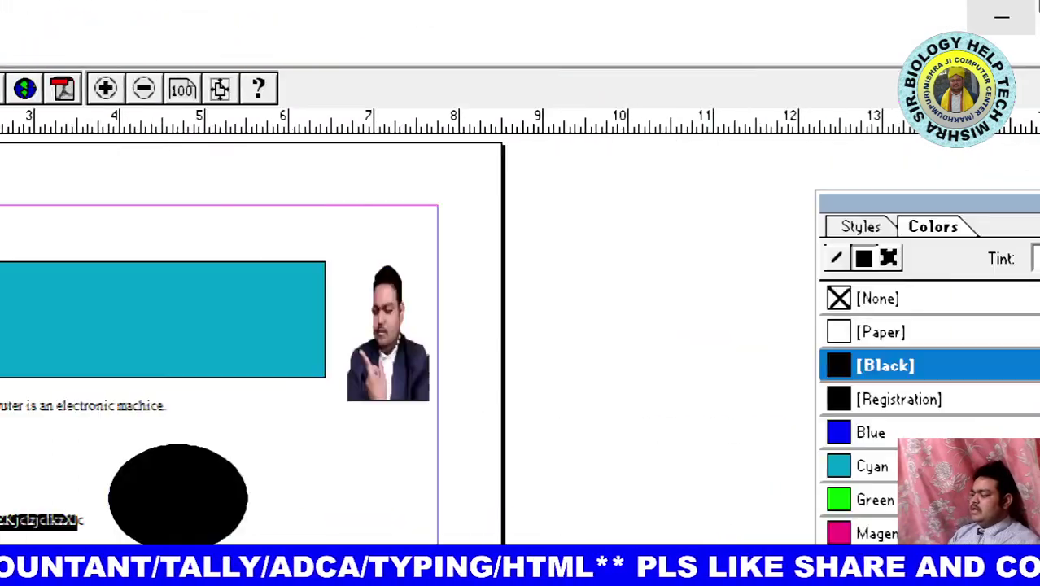
click(848, 24)
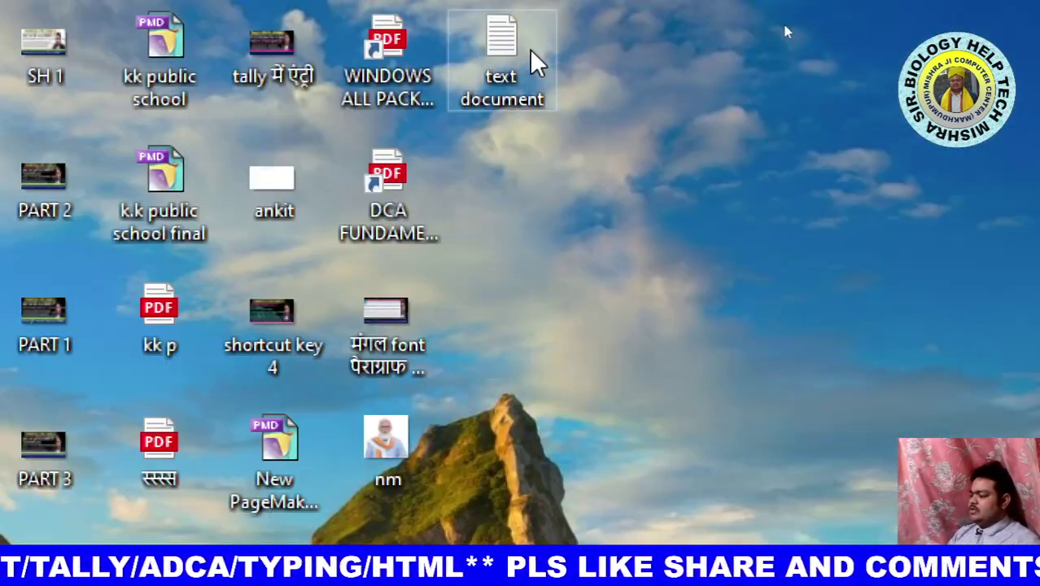
double_click(530, 50)
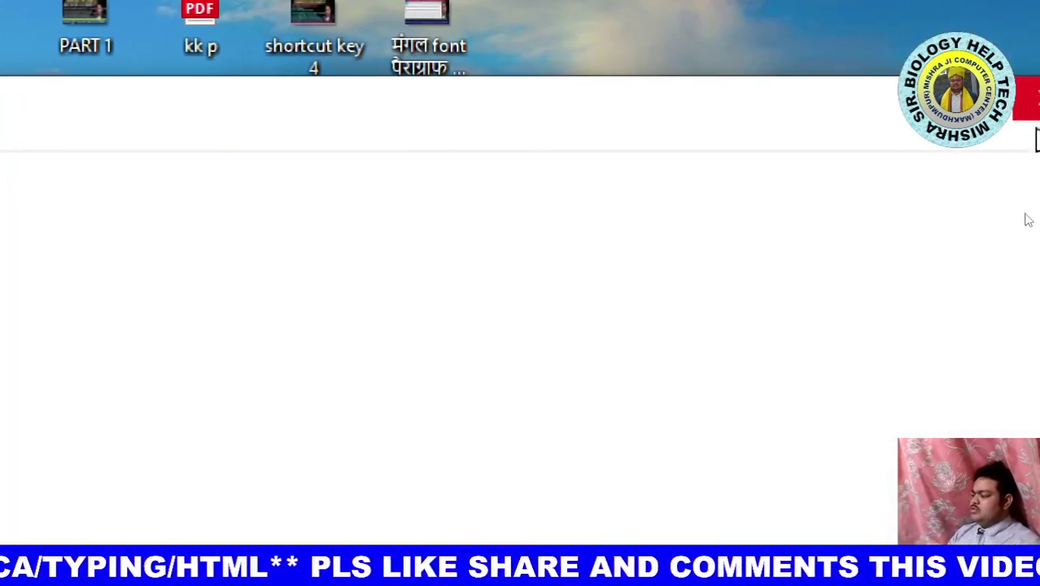
click(1028, 108)
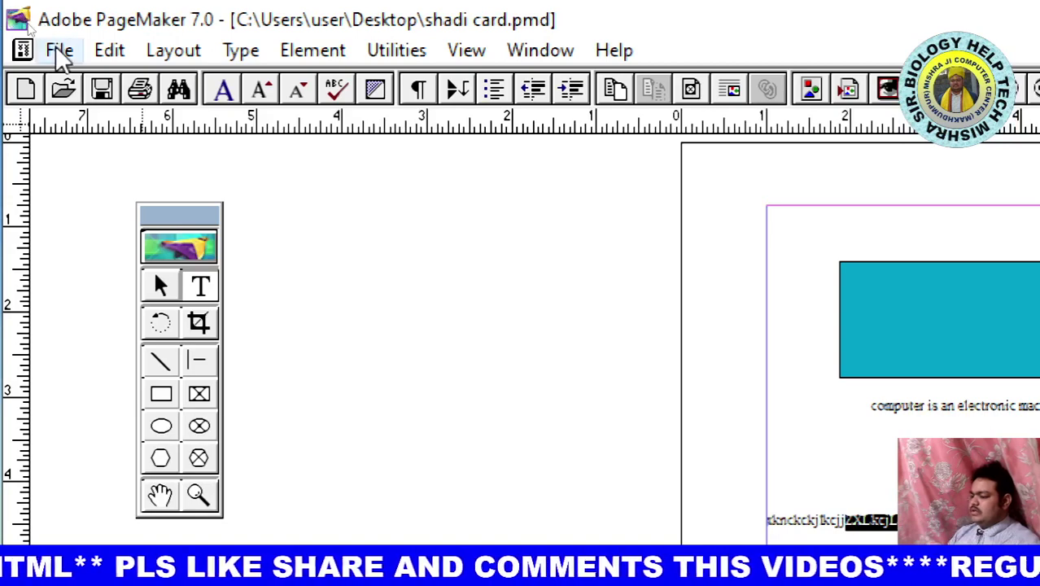
Open the Links Manager for the publication's linked files
click(57, 50)
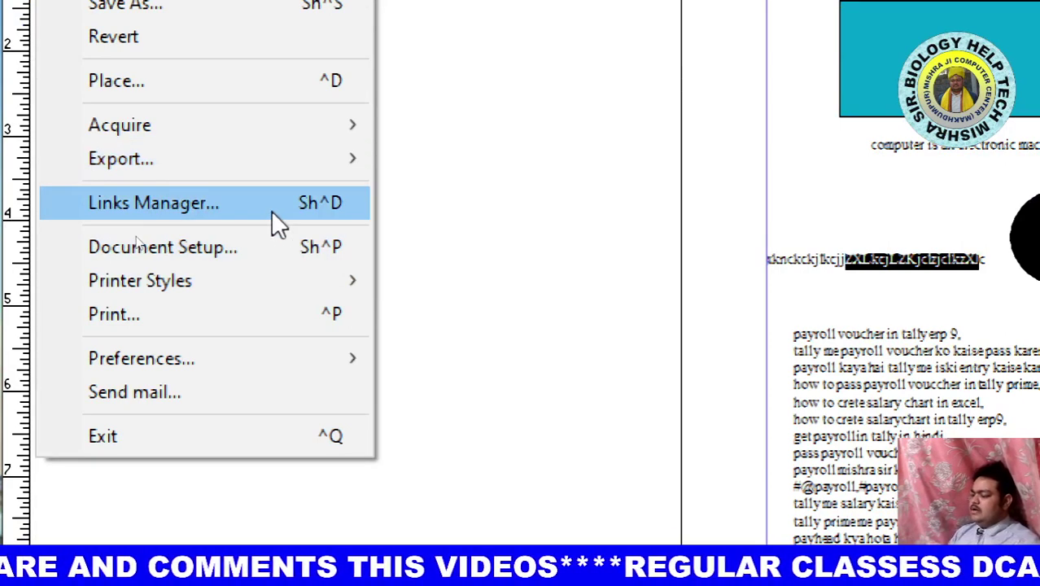
click(645, 236)
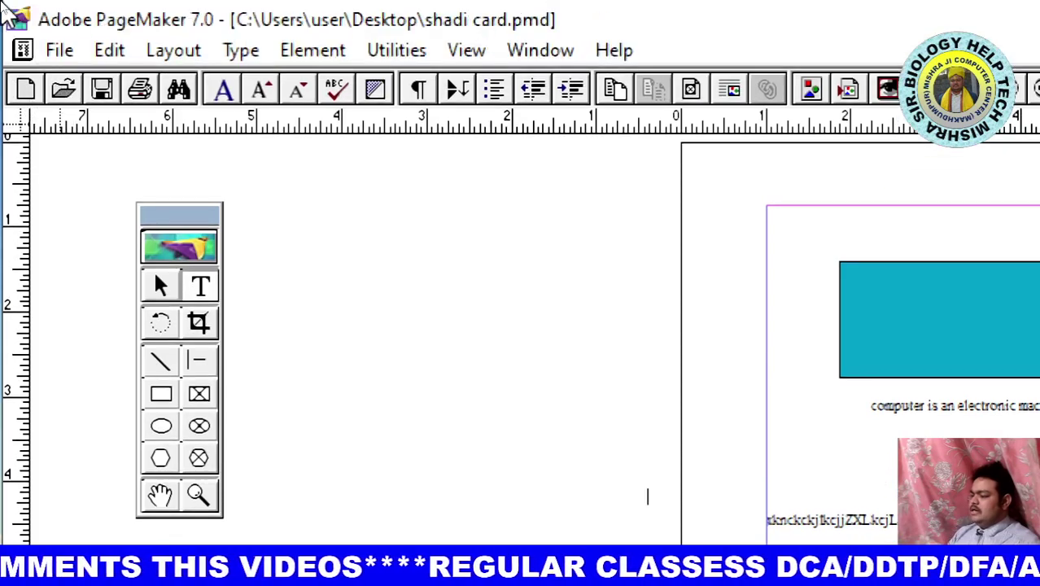
click(57, 50)
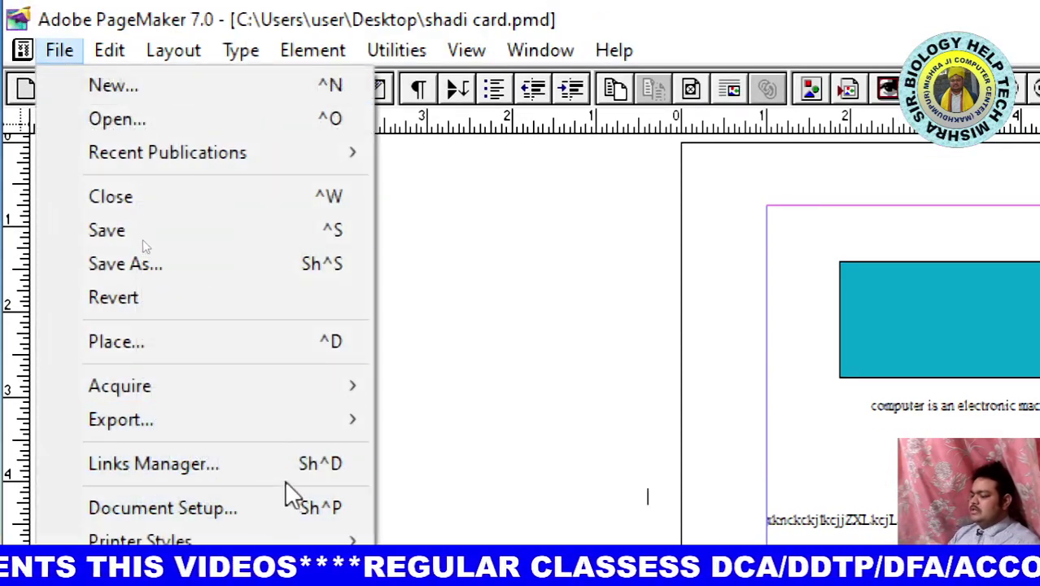
click(292, 463)
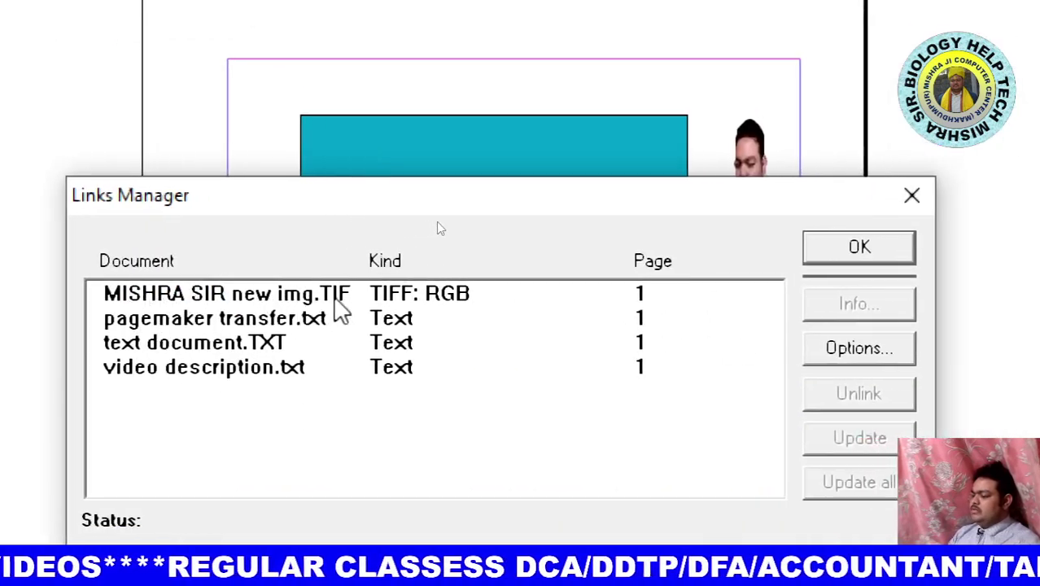
Review each link: the TIF photo, pagemaker transfer.txt, text document.TXT and video description.txt
click(428, 298)
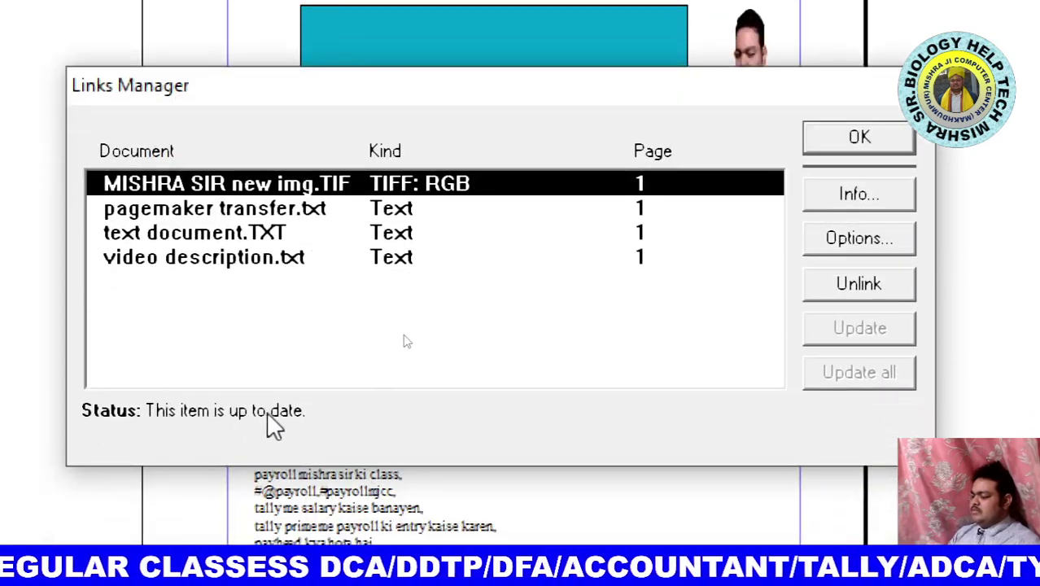
click(324, 207)
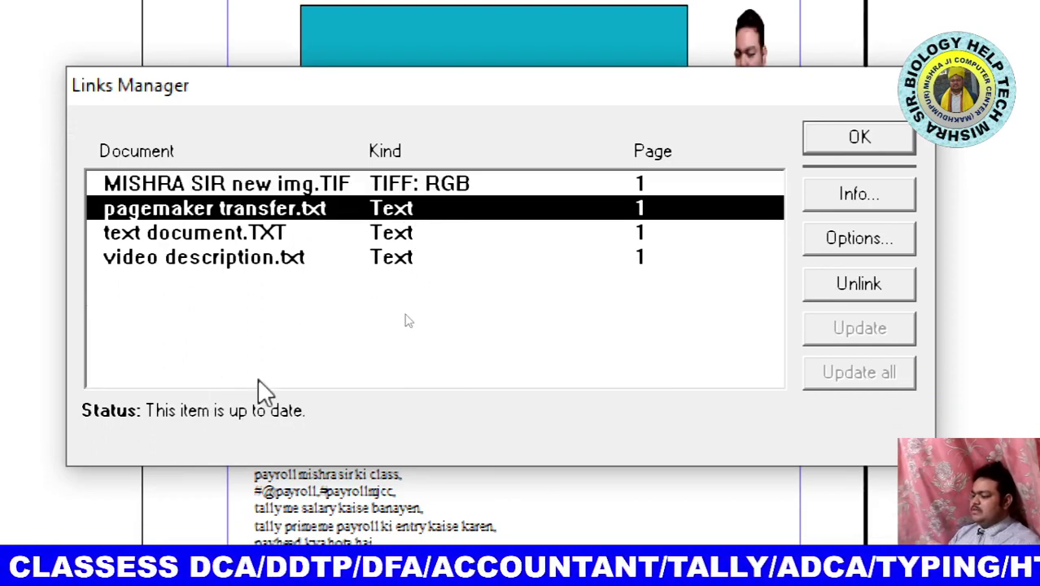
key(Up)
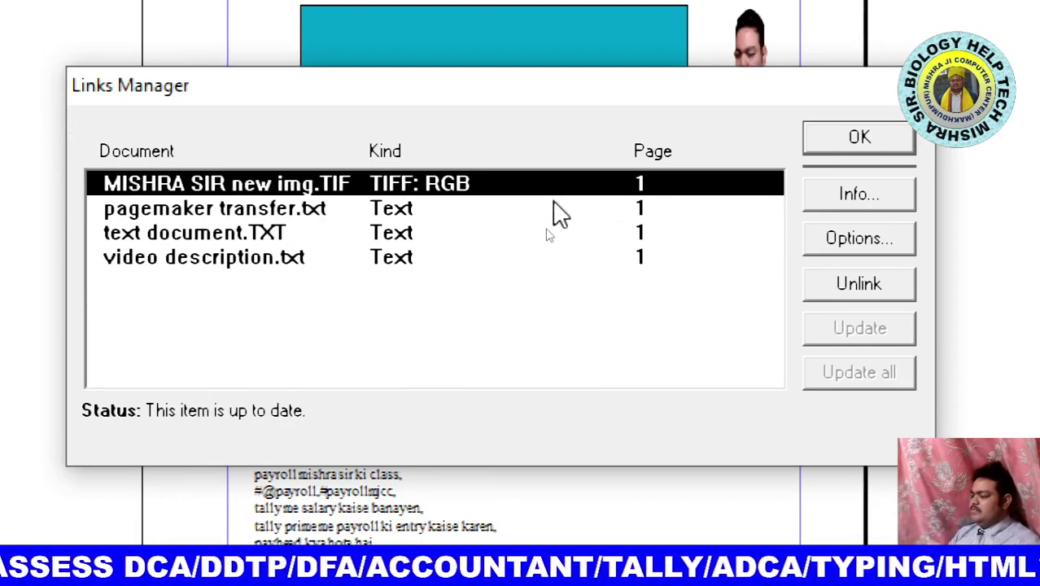
key(Down)
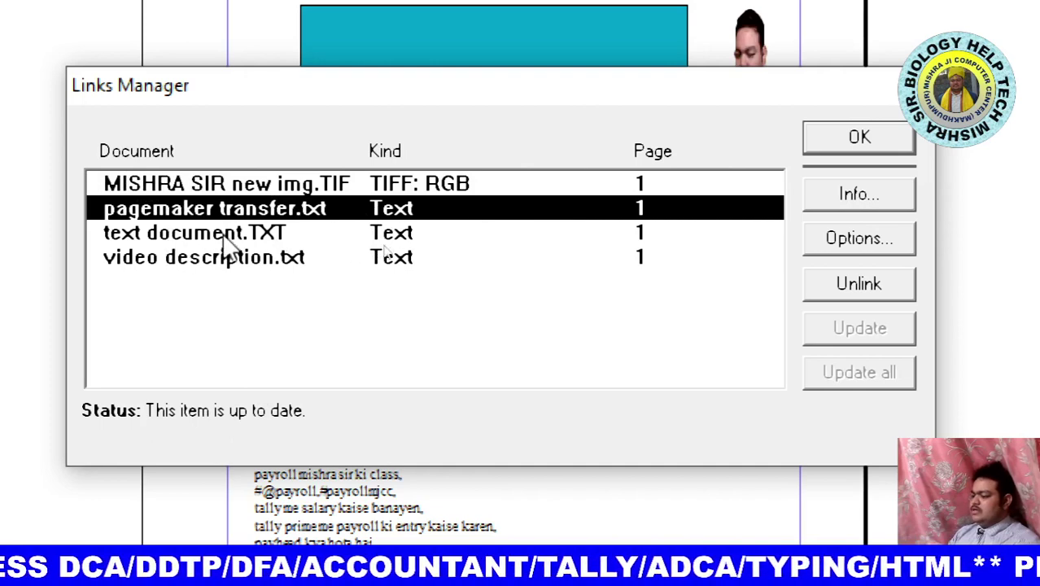
click(446, 235)
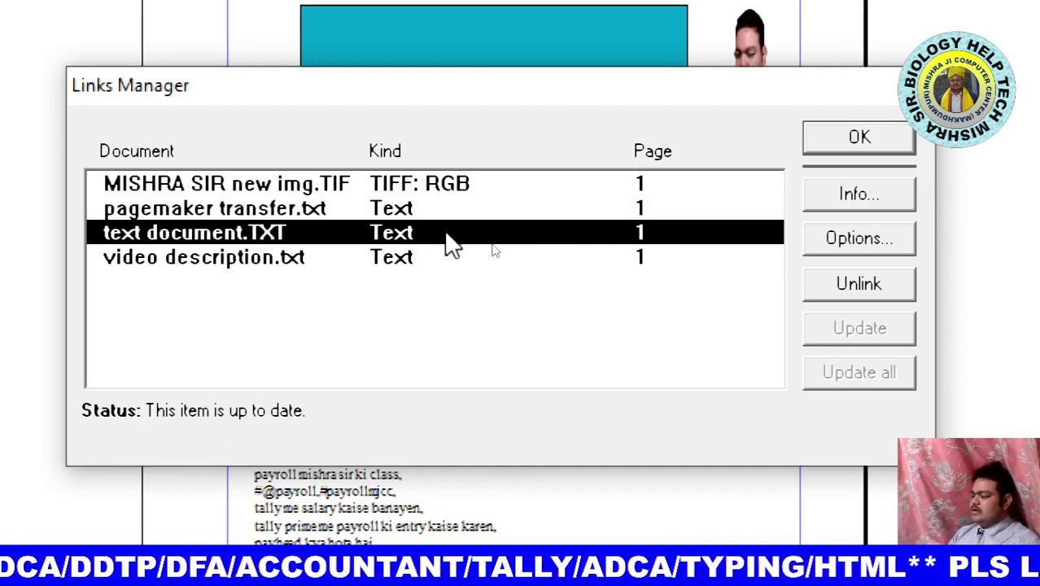
click(415, 259)
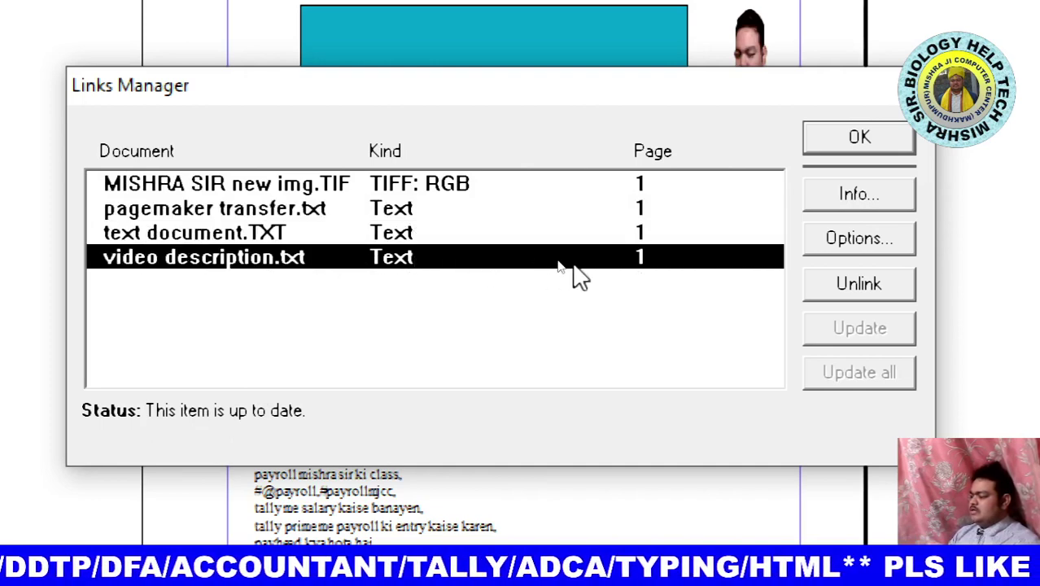
click(490, 195)
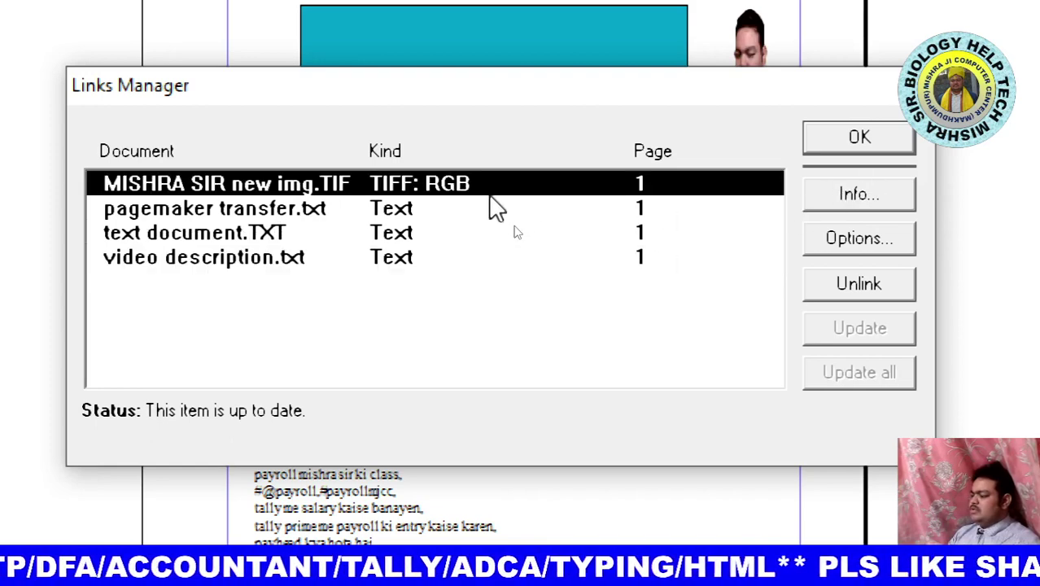
click(469, 213)
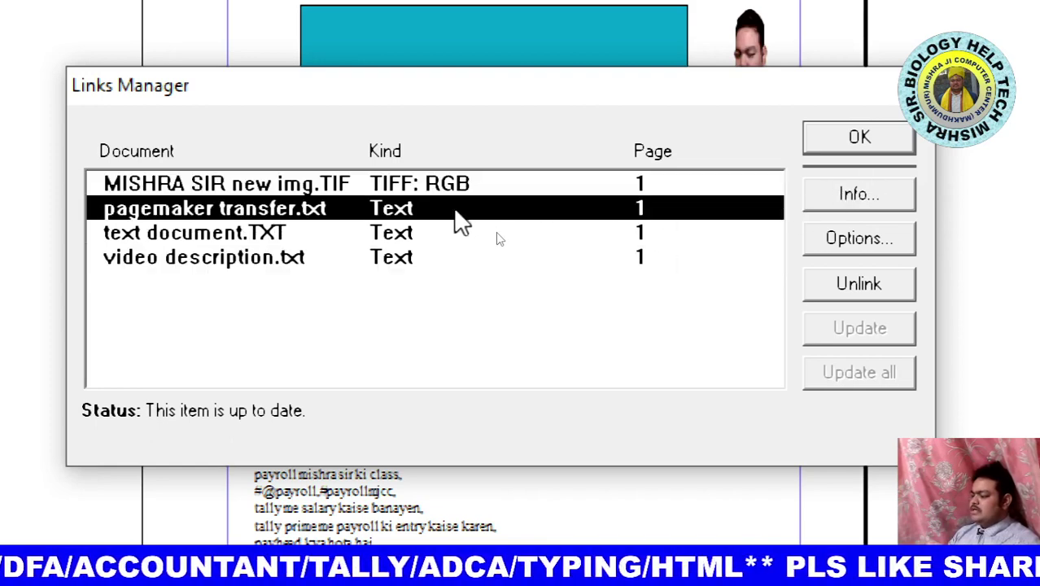
Check the link info for pagemaker transfer.txt and the TIF photo (352K, RGB), then close Links Manager
click(863, 195)
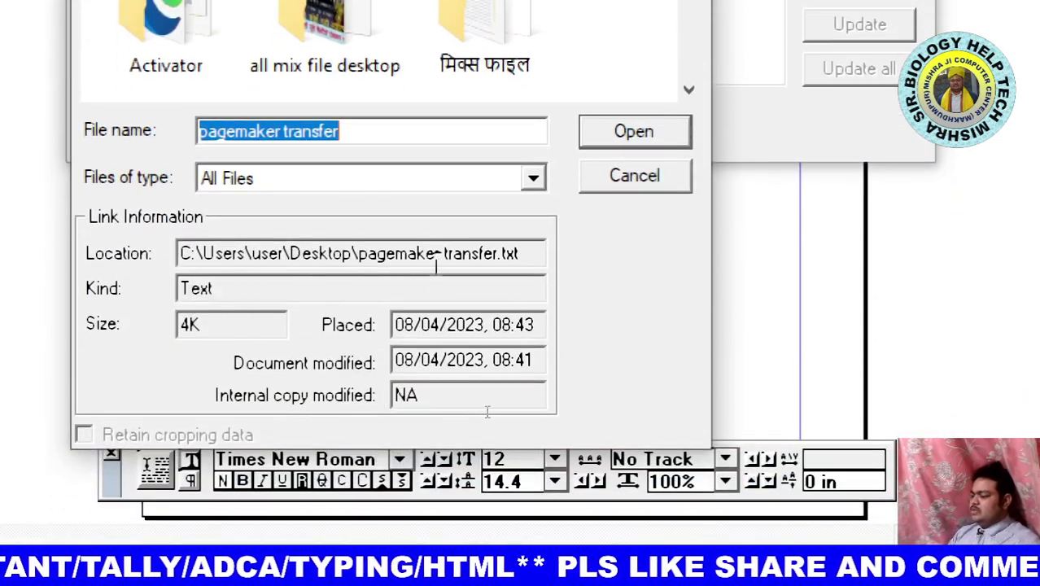
click(629, 175)
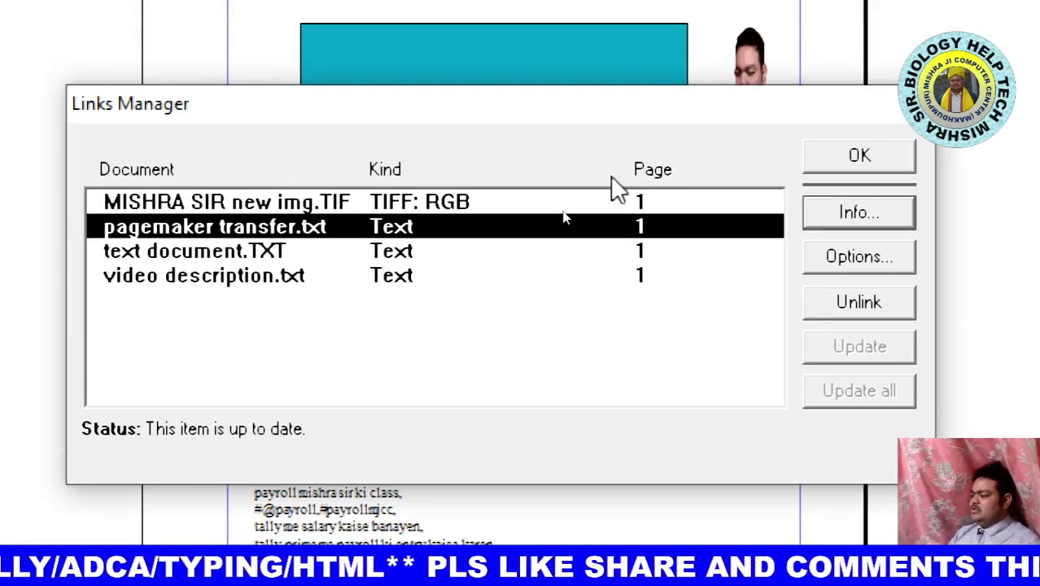
click(460, 201)
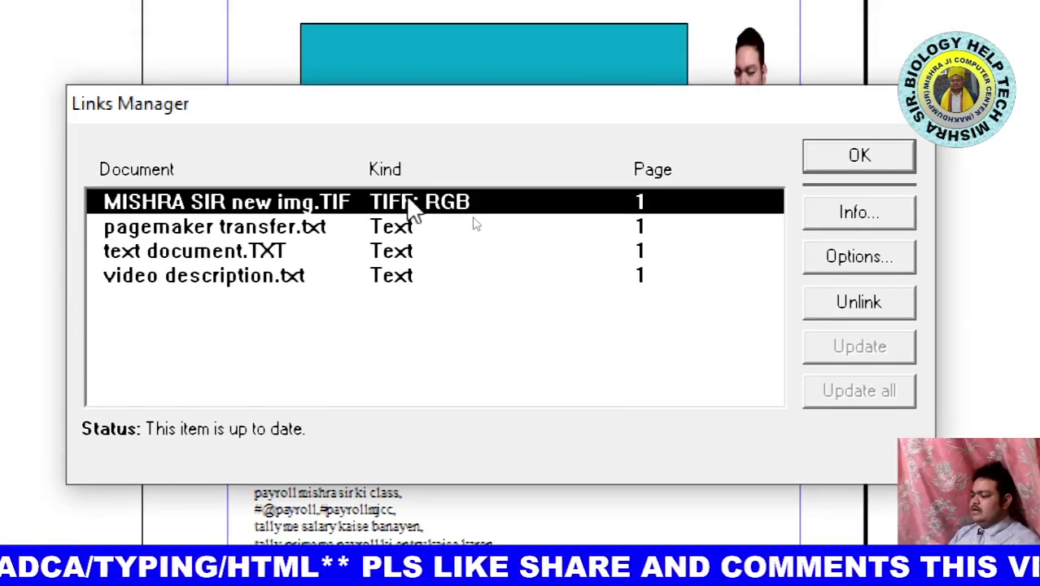
click(896, 213)
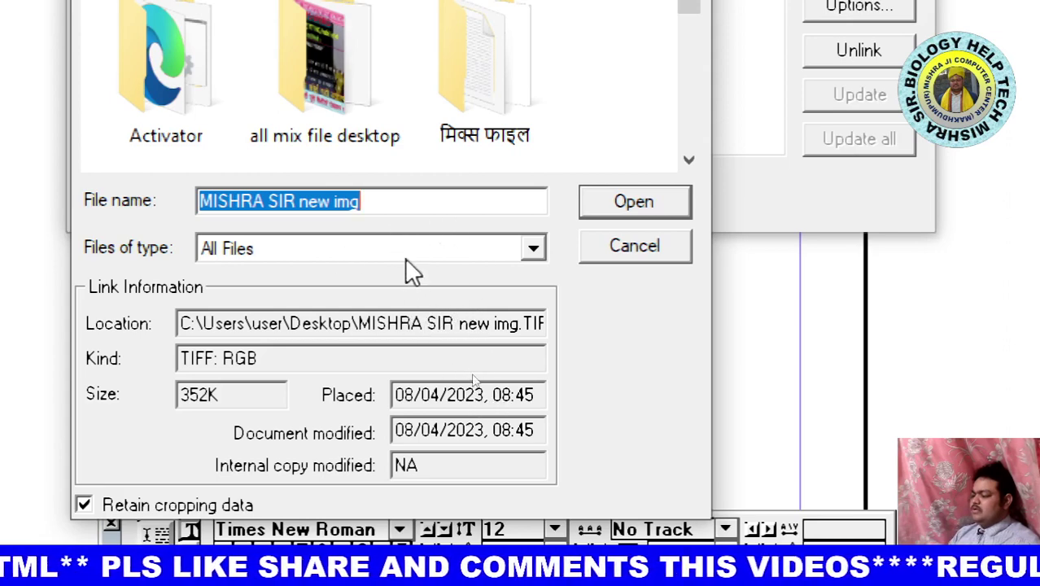
click(643, 247)
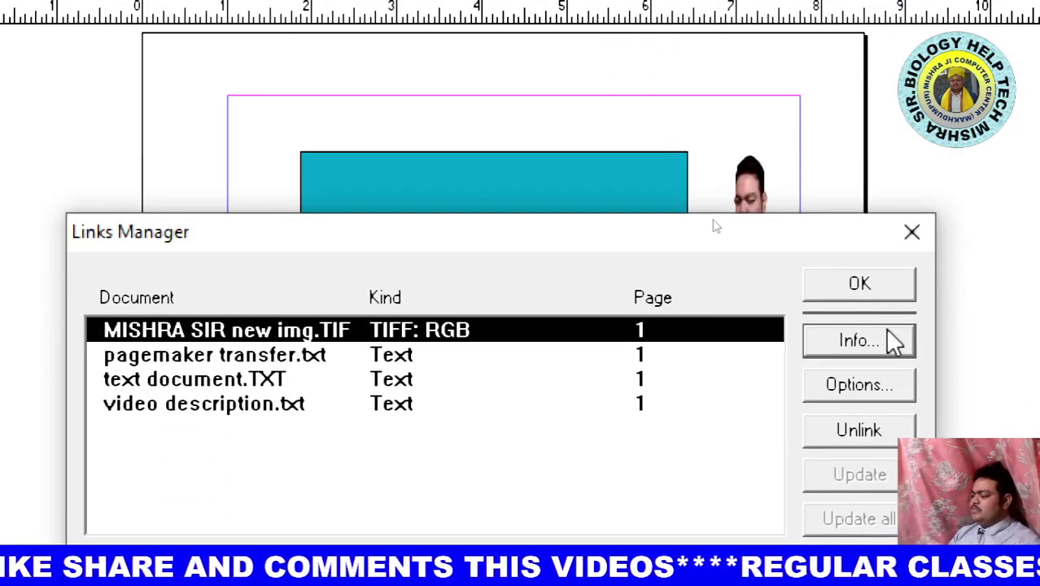
click(909, 232)
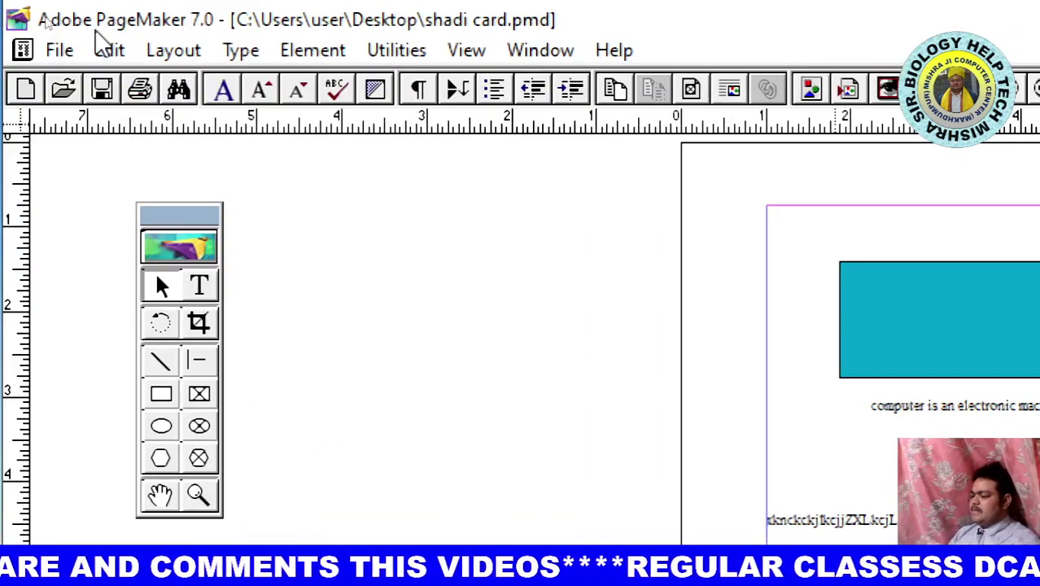
Set the document to an A4 page in Wide orientation (11.693 x 8.268 inches)
click(57, 48)
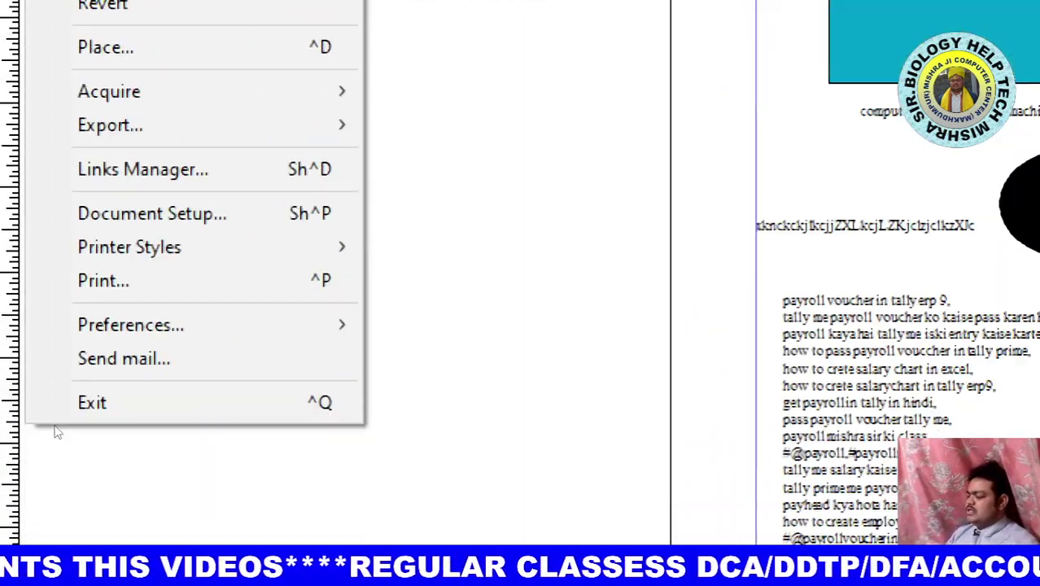
click(225, 216)
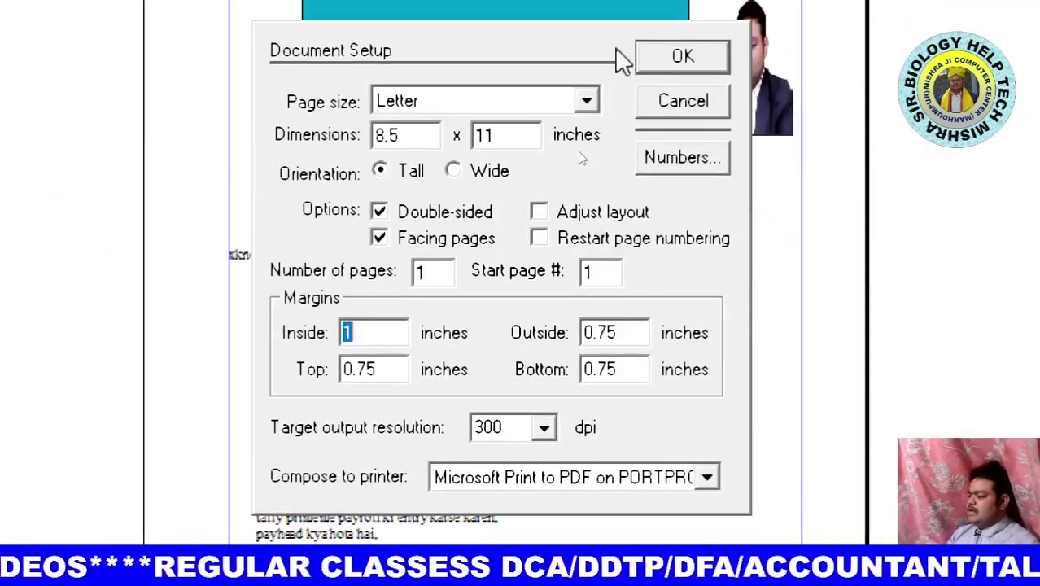
click(574, 102)
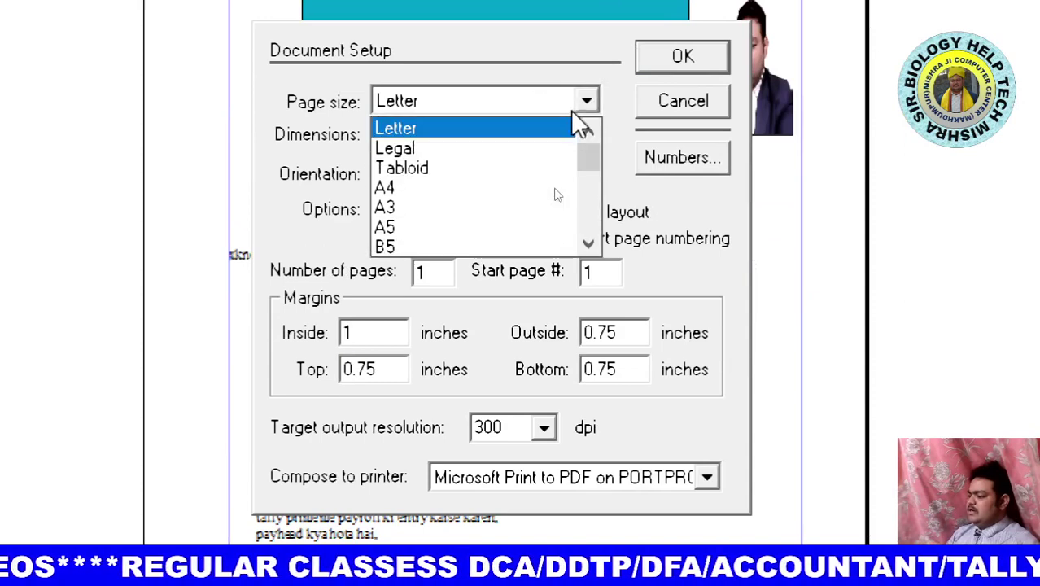
click(442, 186)
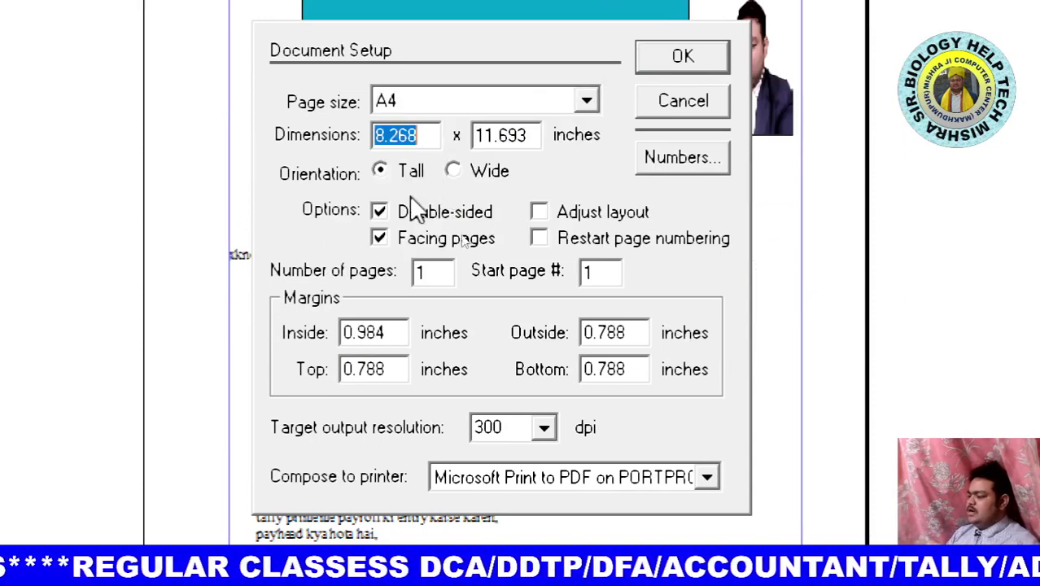
click(463, 169)
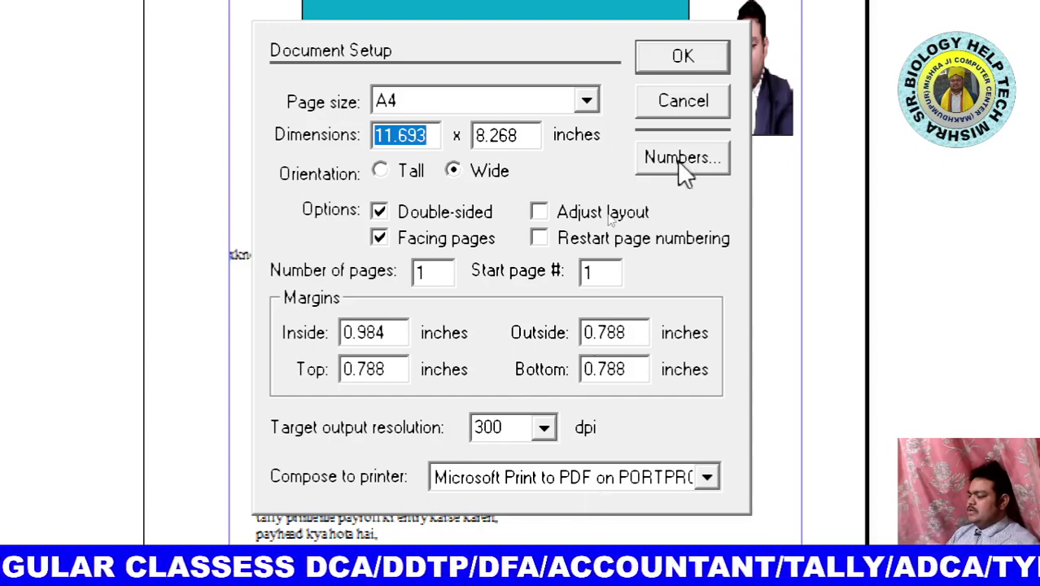
click(706, 63)
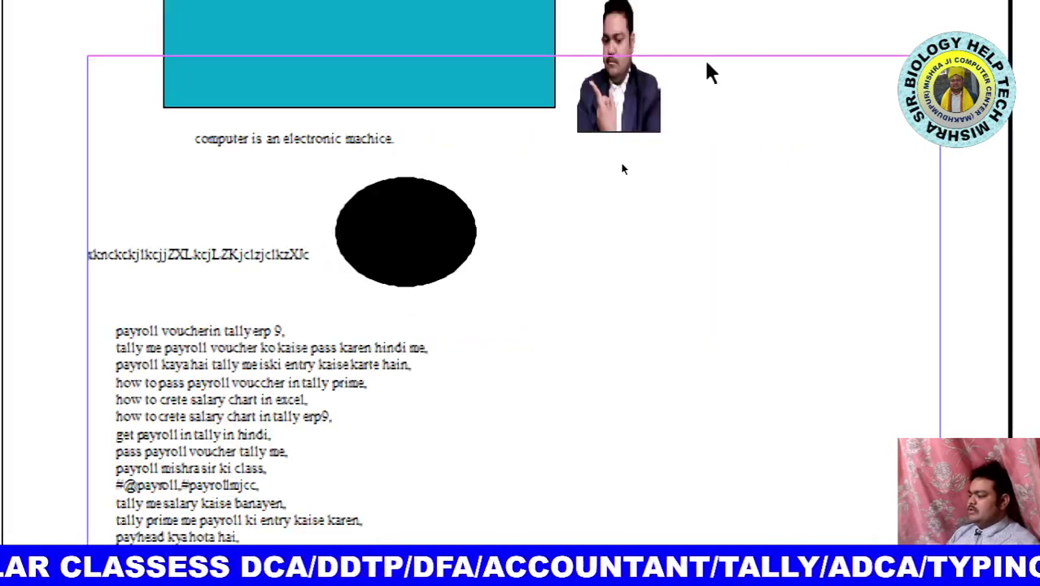
Drag the photo next to the black ellipse
scroll(250, 330, down, 3)
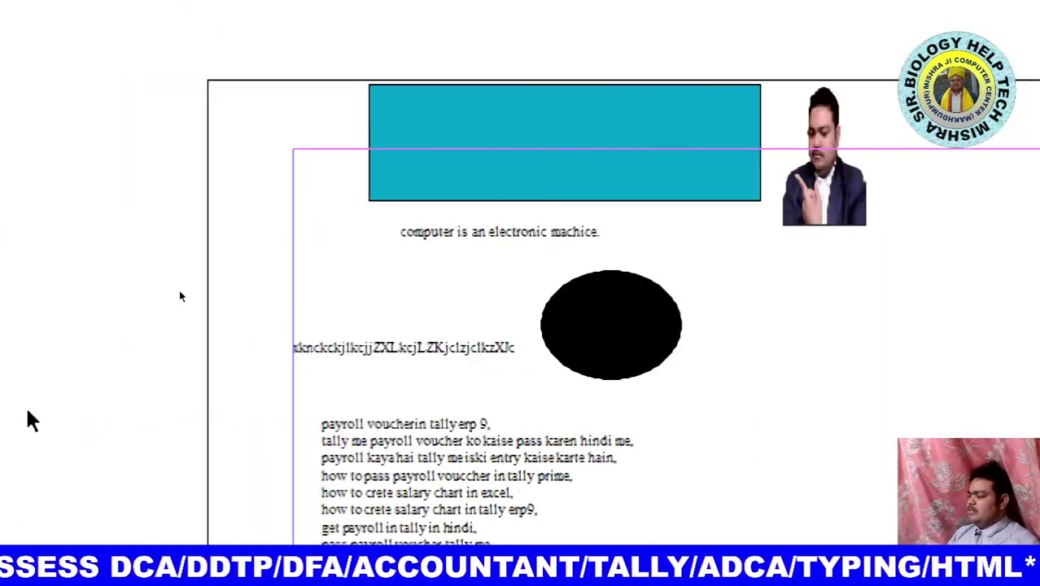
click(847, 209)
drag(847, 209, 915, 364)
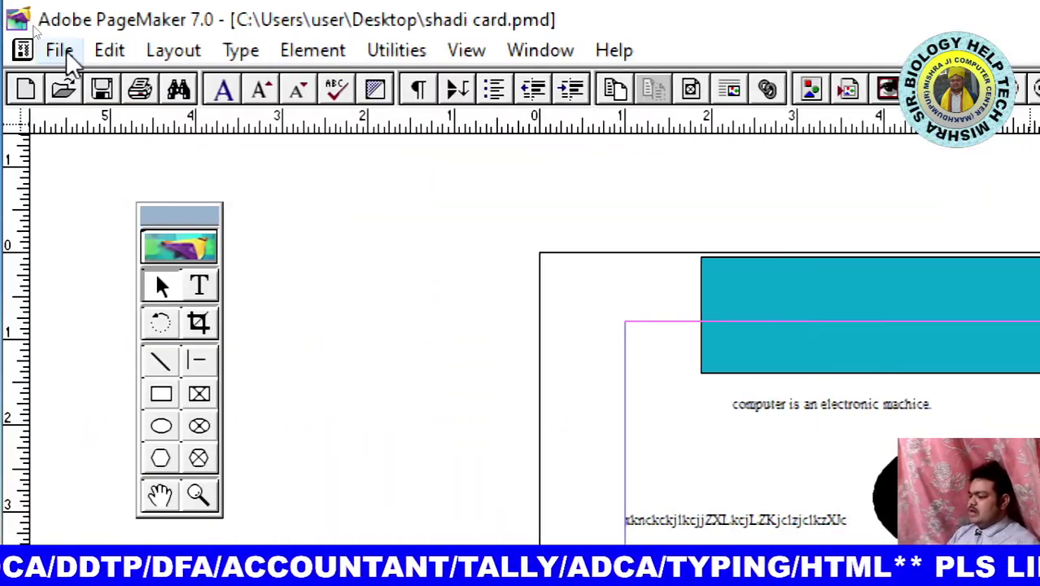
Define a new printer style named 'epson ram'
click(59, 51)
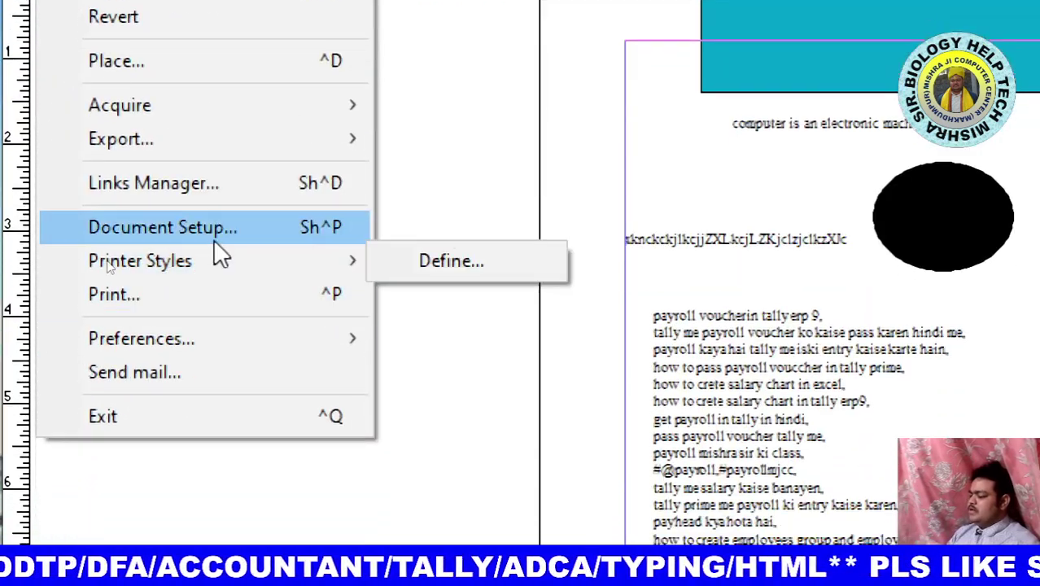
mouse_move(140, 260)
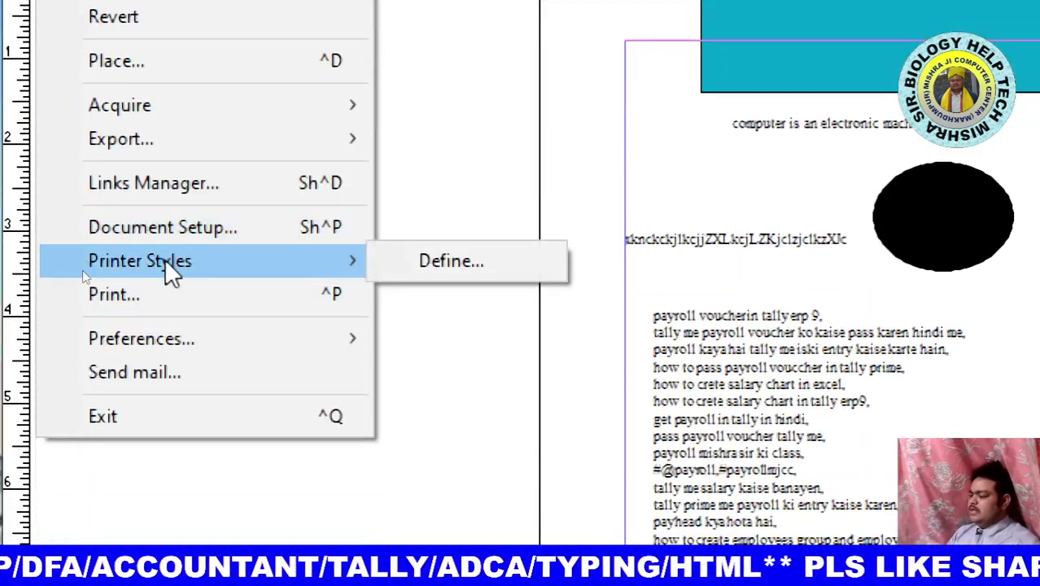
click(484, 269)
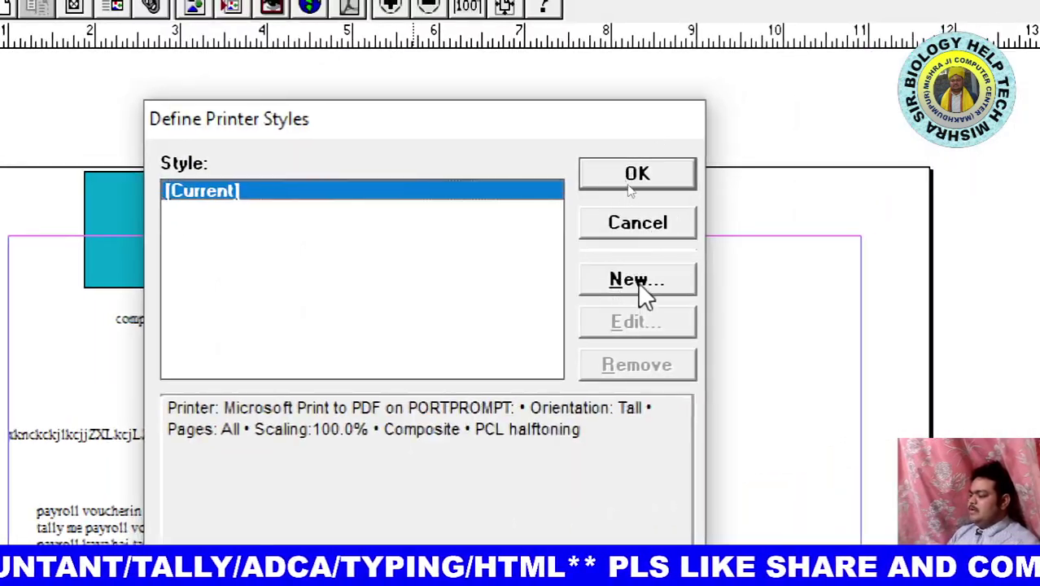
click(640, 293)
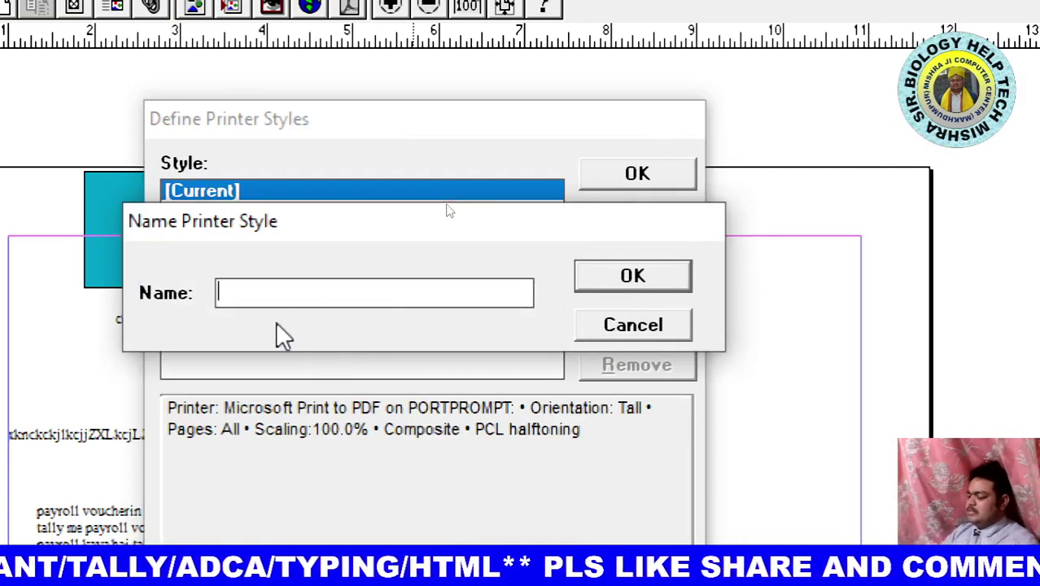
text(eps)
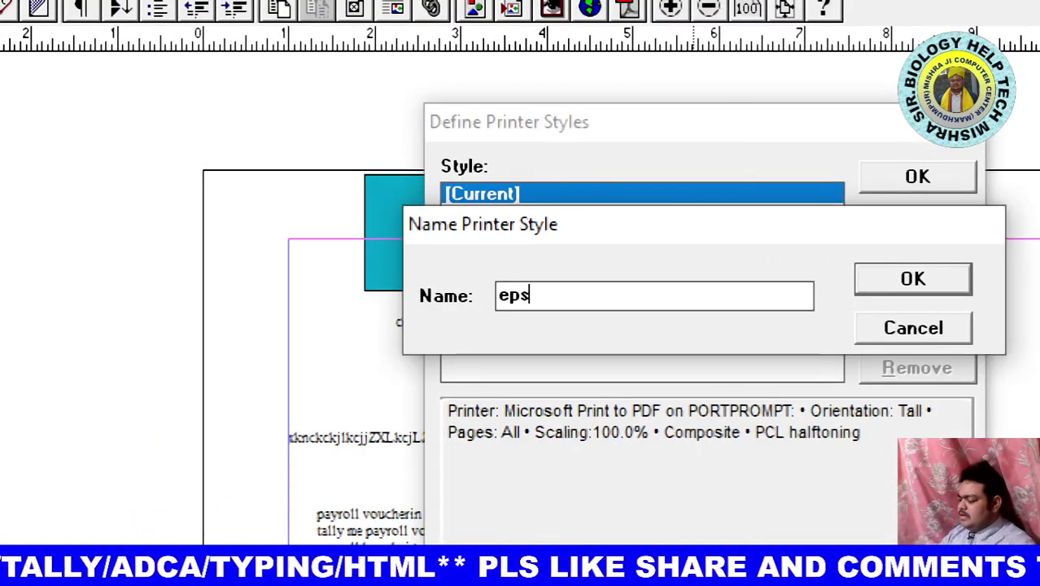
text(on )
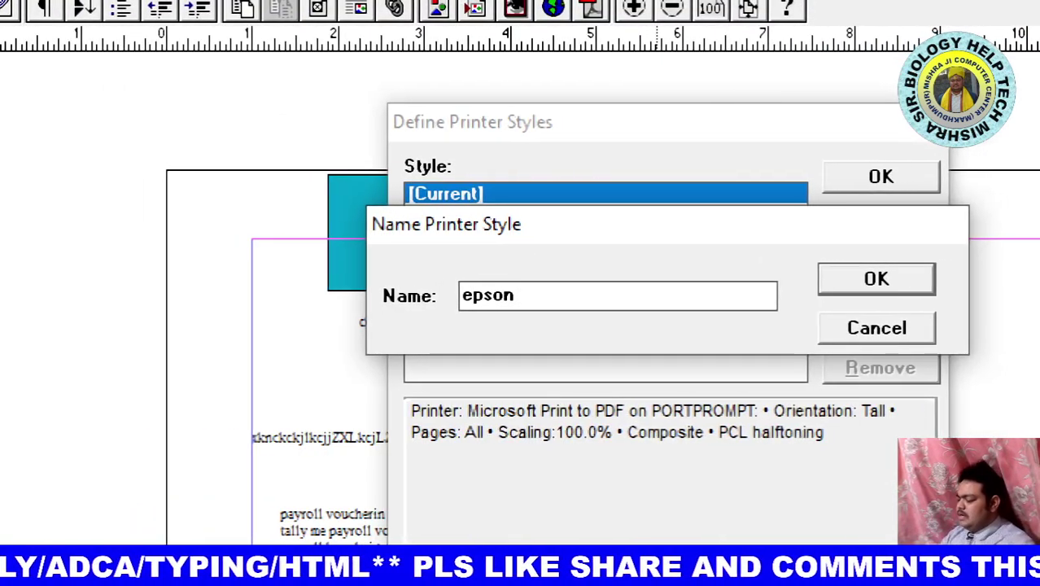
text(ram)
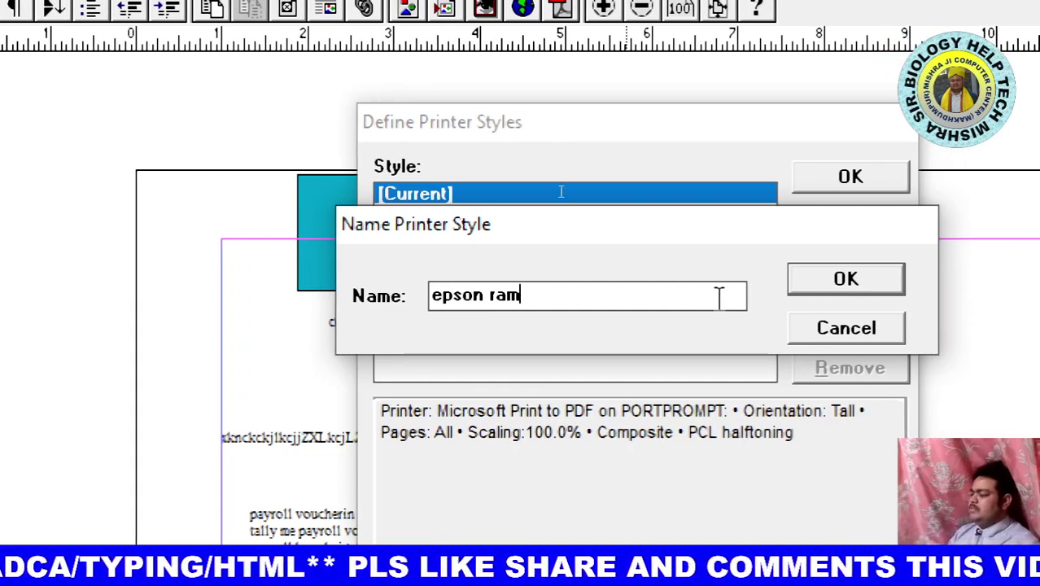
click(856, 276)
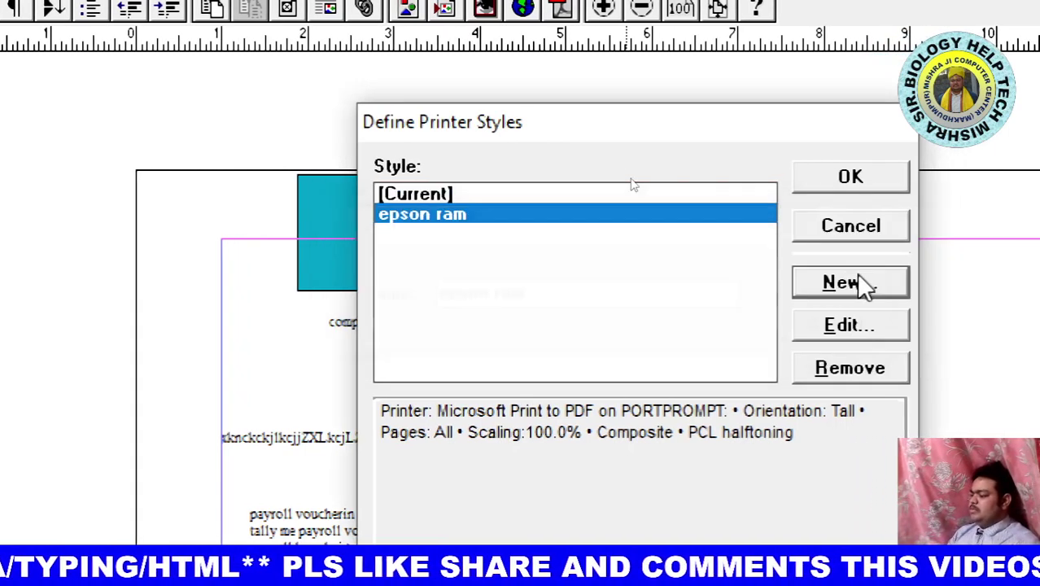
Review the epson ram style's print and colour settings without changes, then close the dialog
click(865, 338)
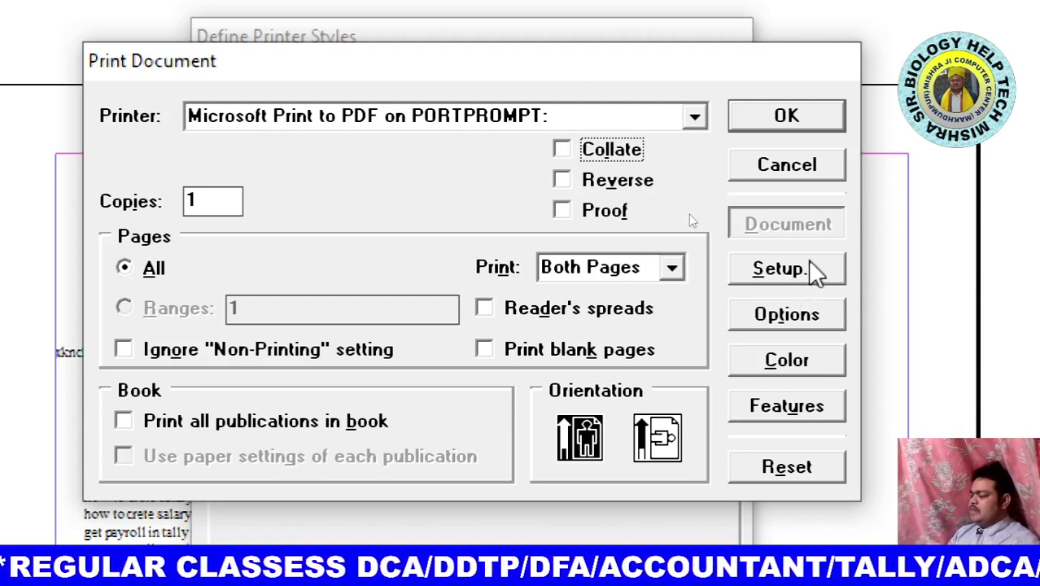
click(786, 366)
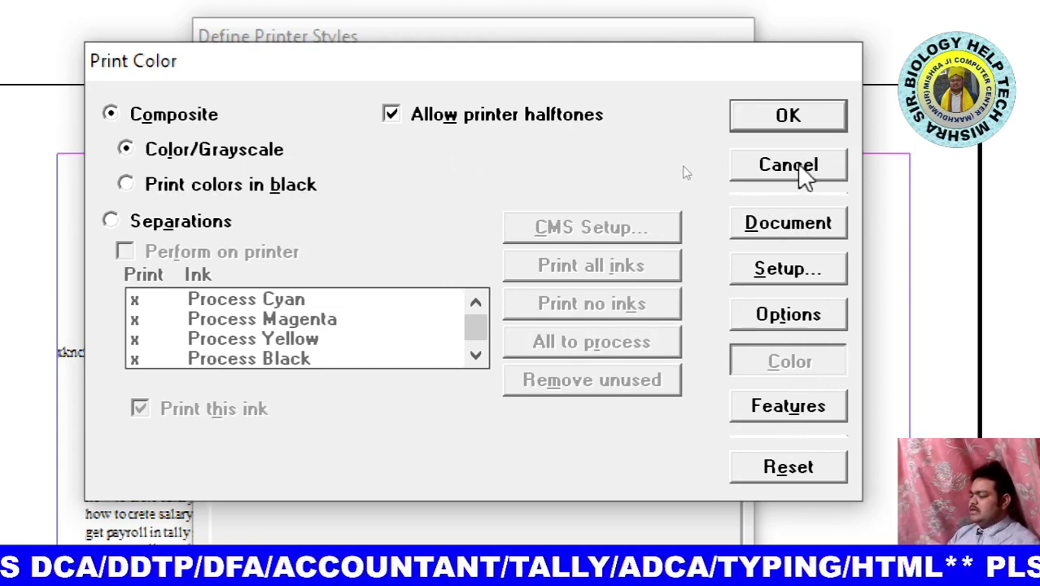
click(804, 178)
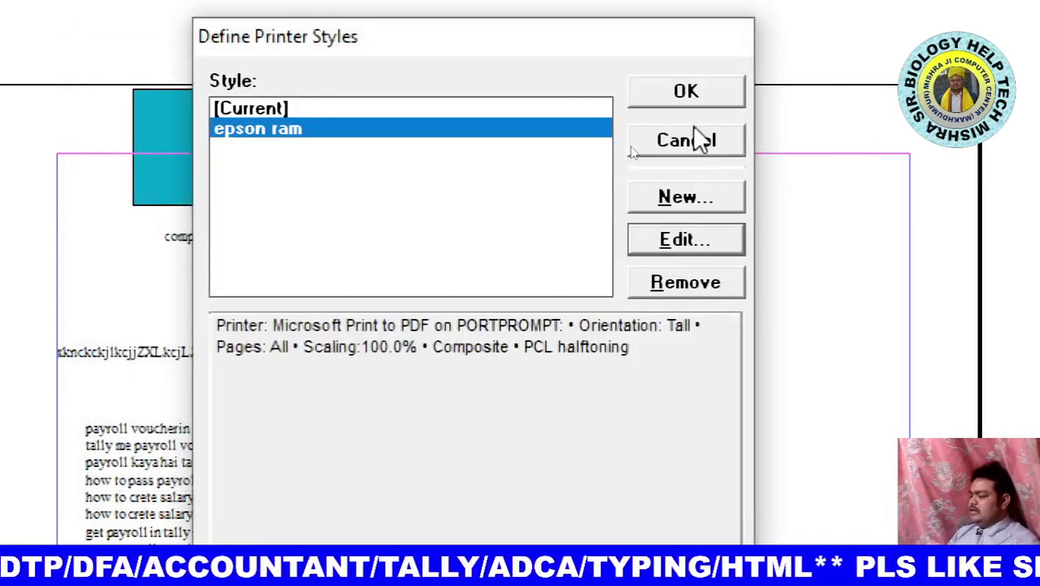
click(687, 93)
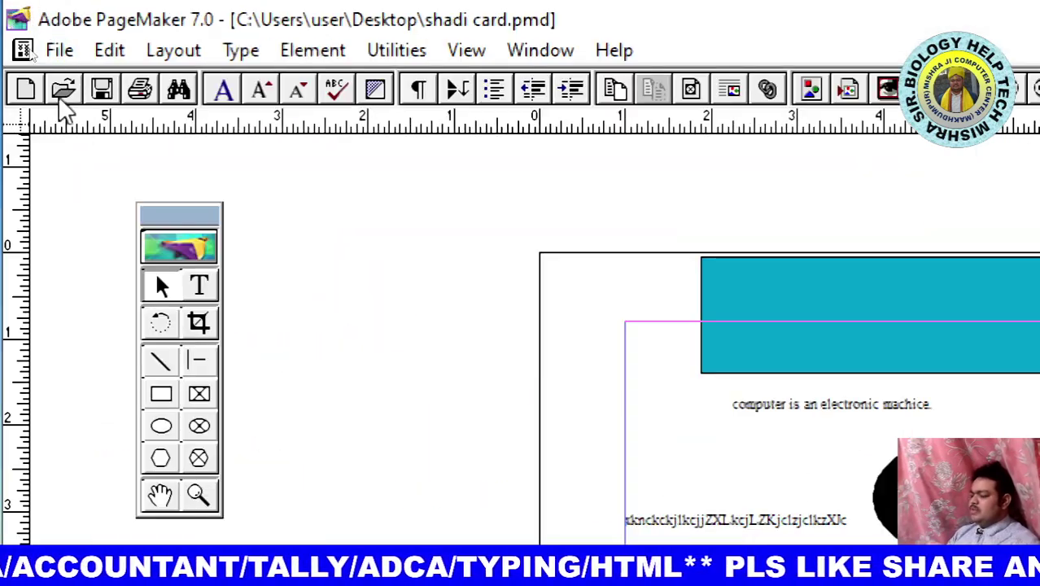
click(61, 50)
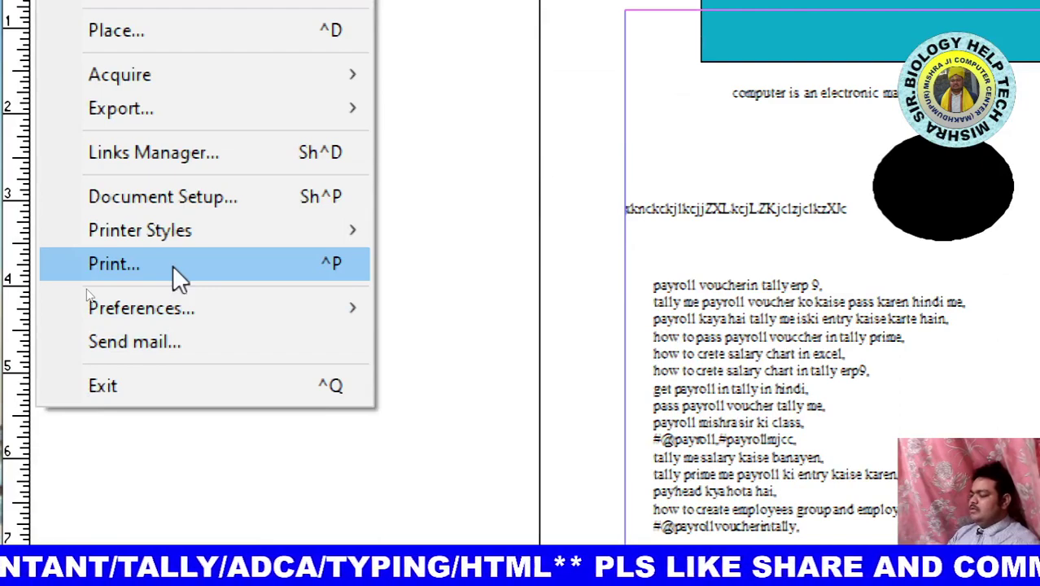
click(173, 266)
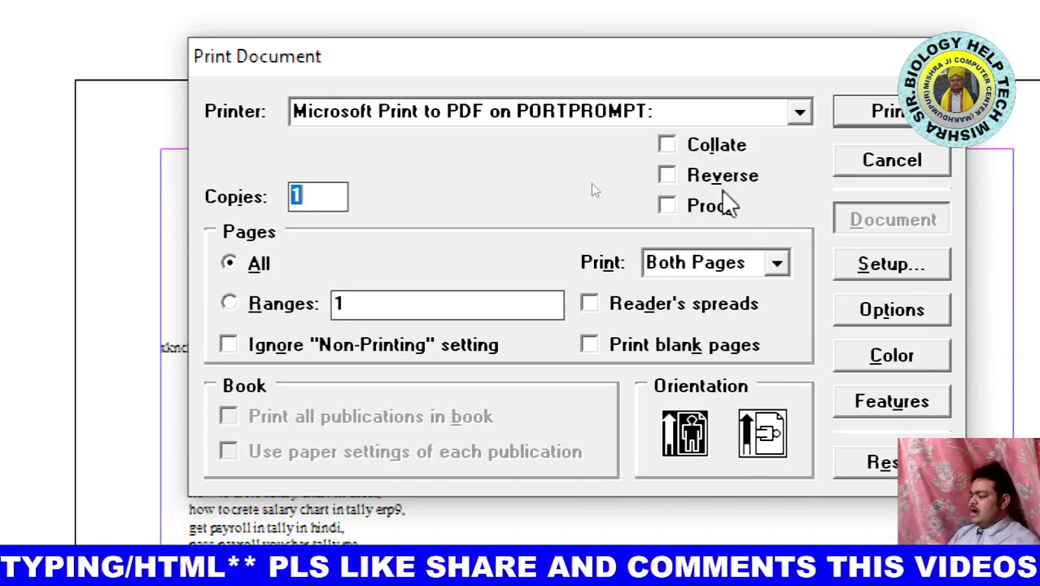
click(776, 262)
click(777, 285)
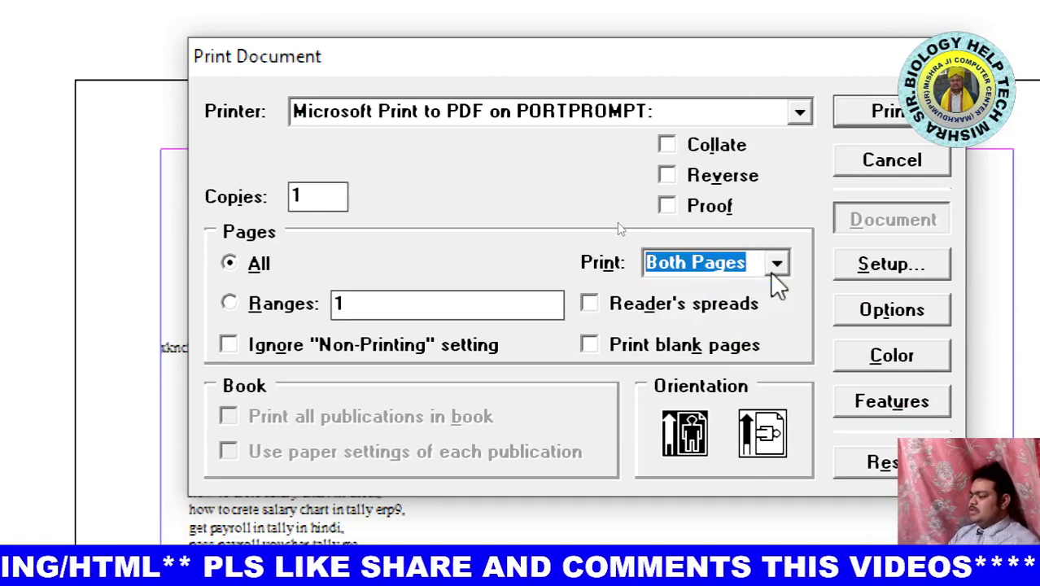
click(775, 269)
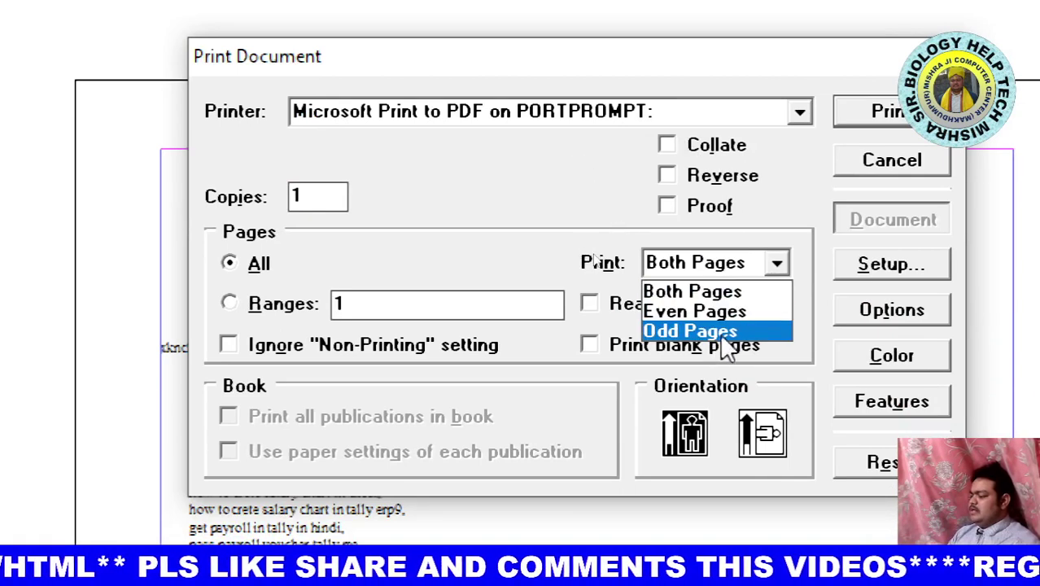
click(777, 269)
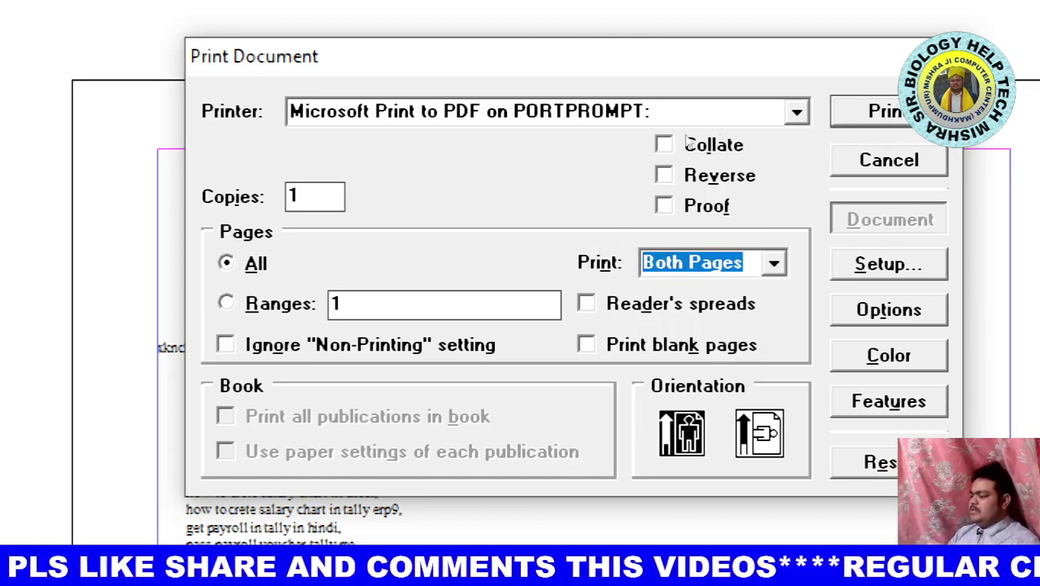
click(449, 118)
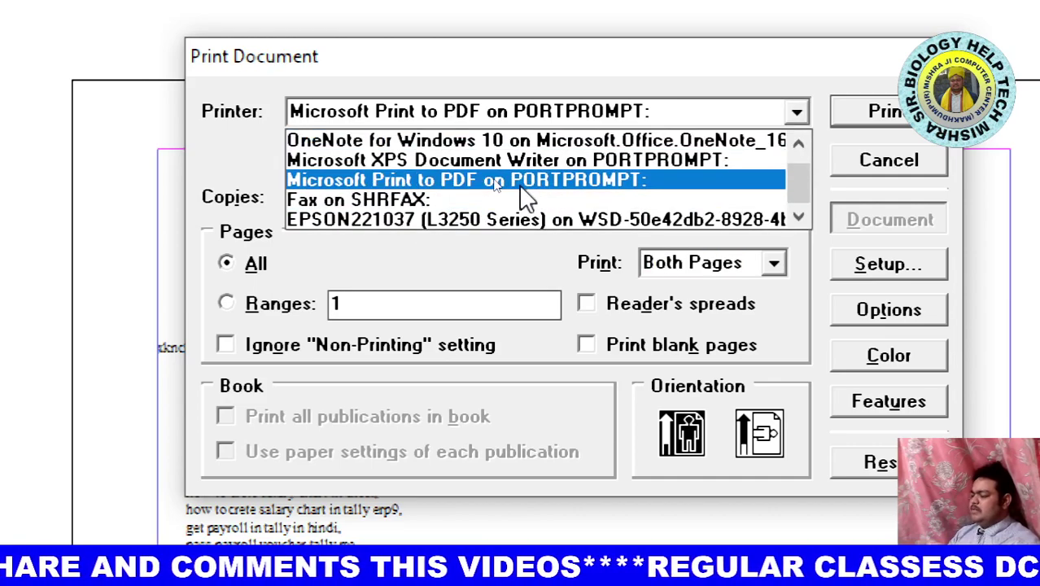
click(469, 180)
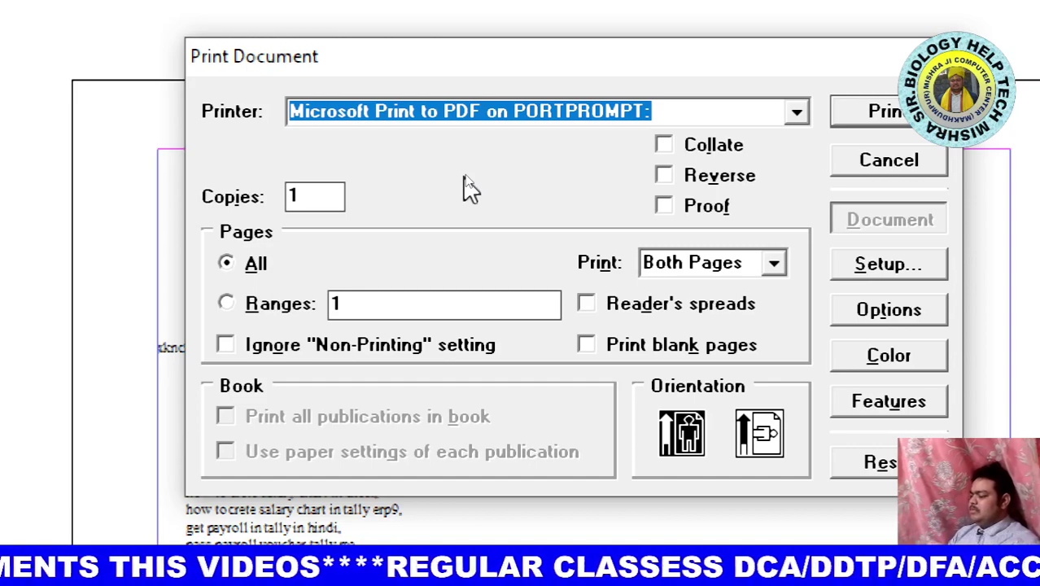
click(885, 161)
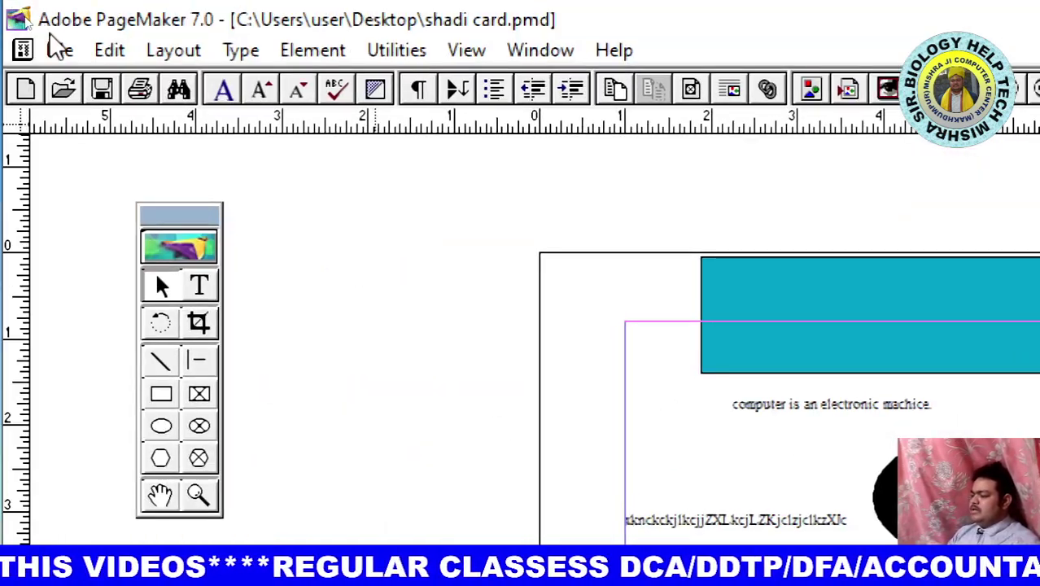
Set the general measurement preference to Millimeters
click(59, 51)
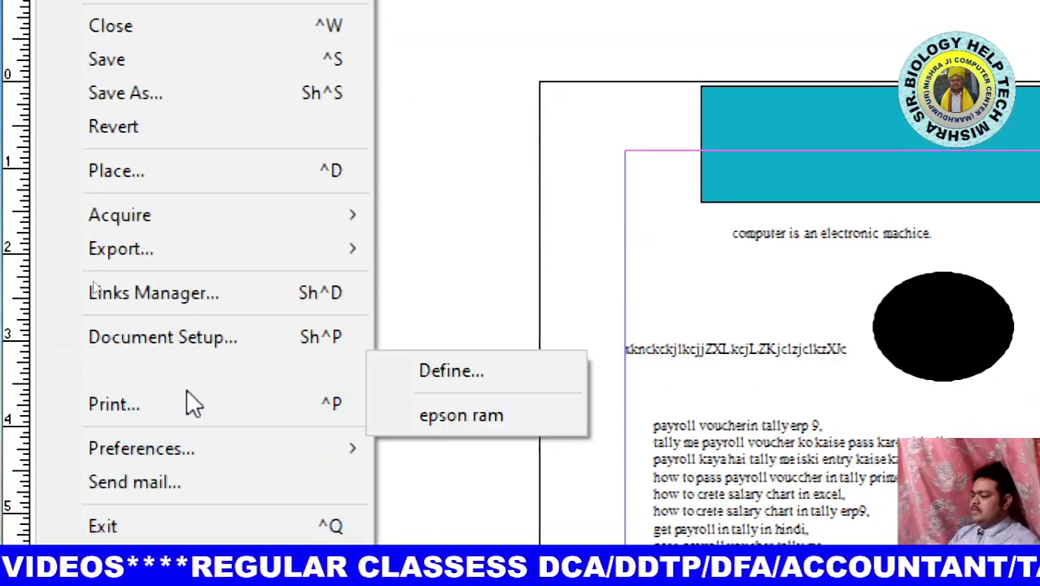
mouse_move(142, 236)
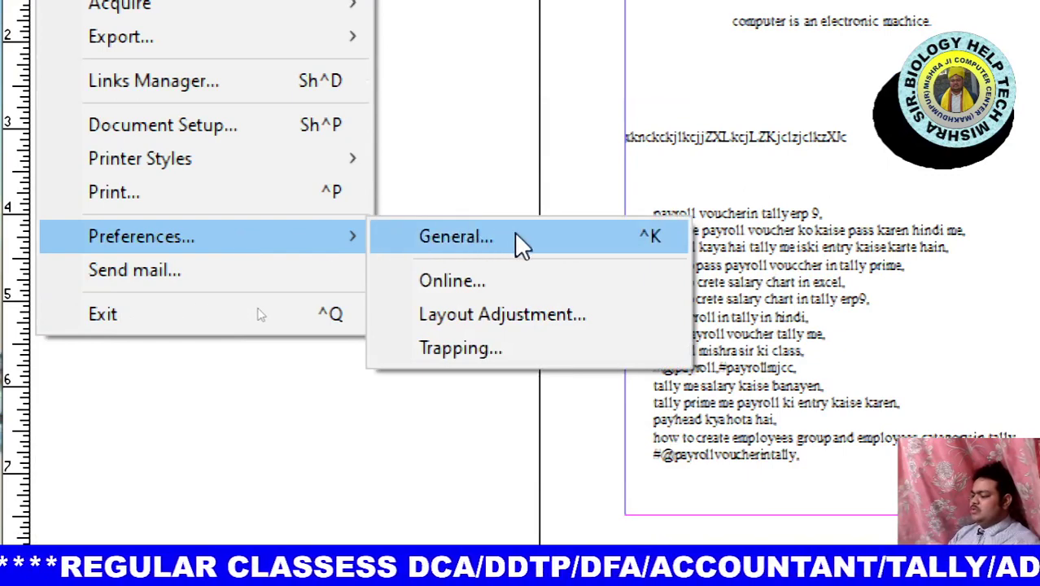
click(514, 232)
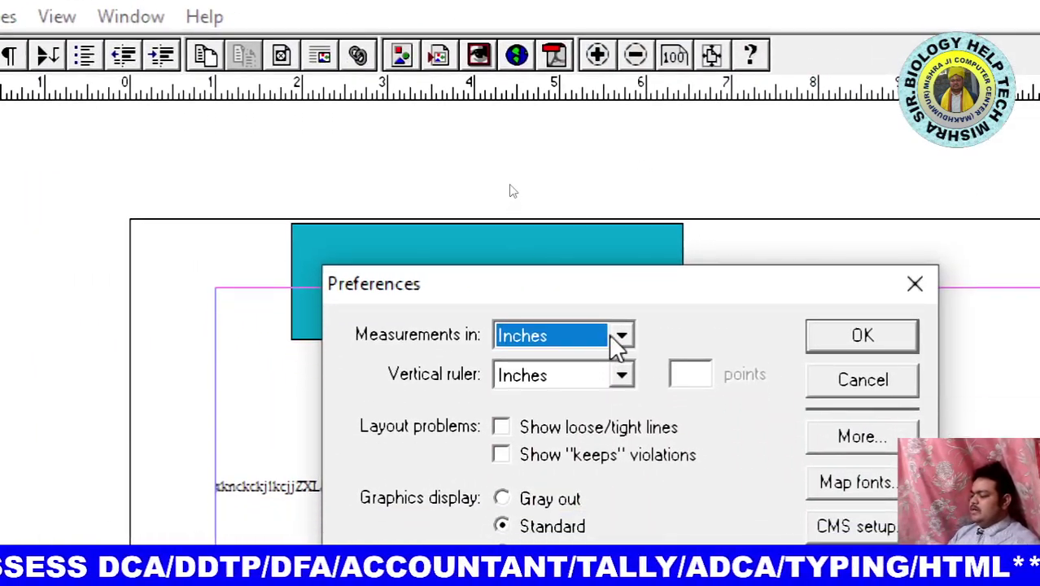
click(618, 340)
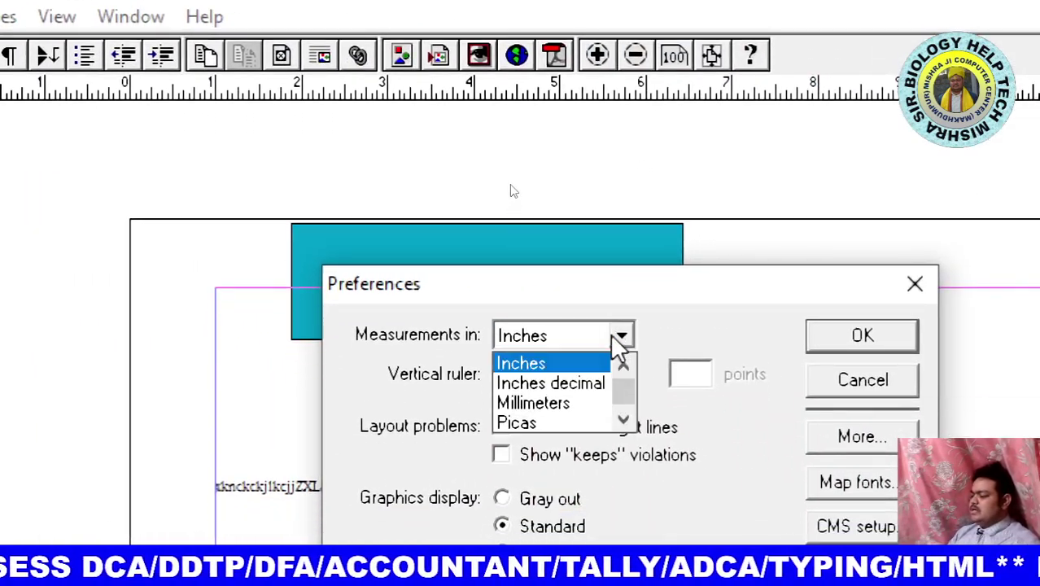
click(567, 405)
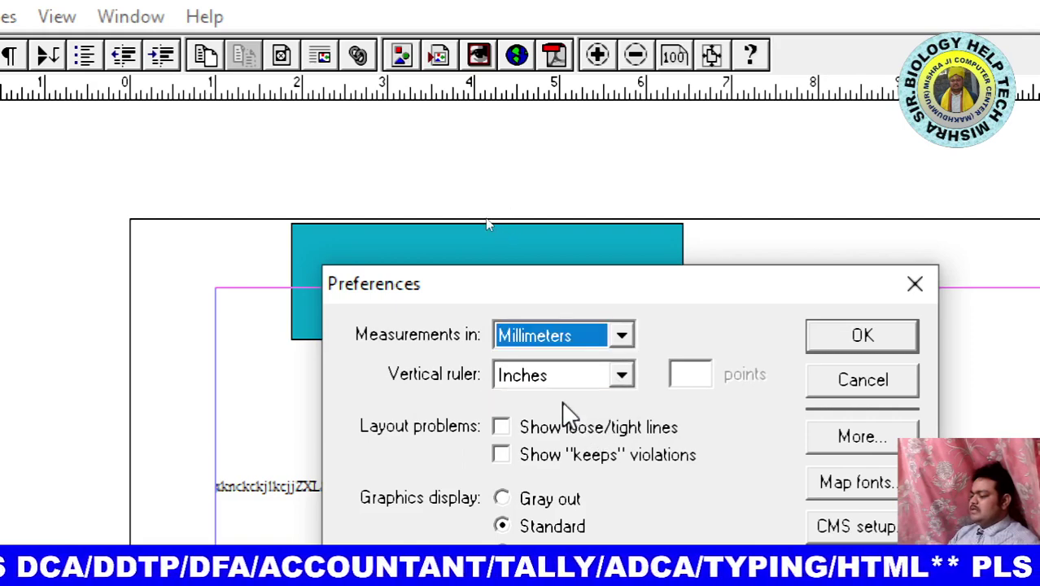
click(853, 345)
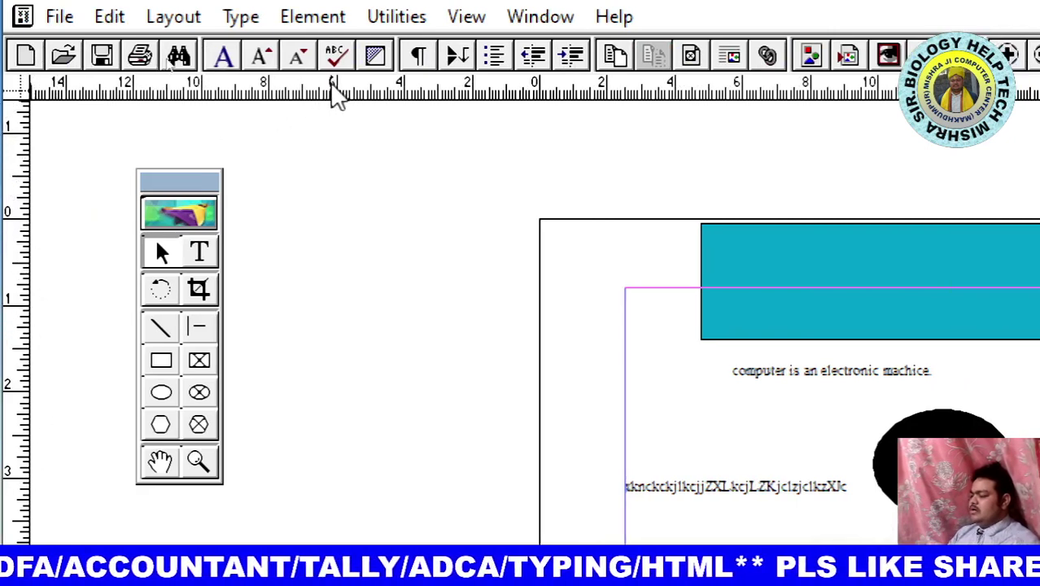
Change measurements to Inches decimal, keeping the vertical ruler in Inches
click(55, 18)
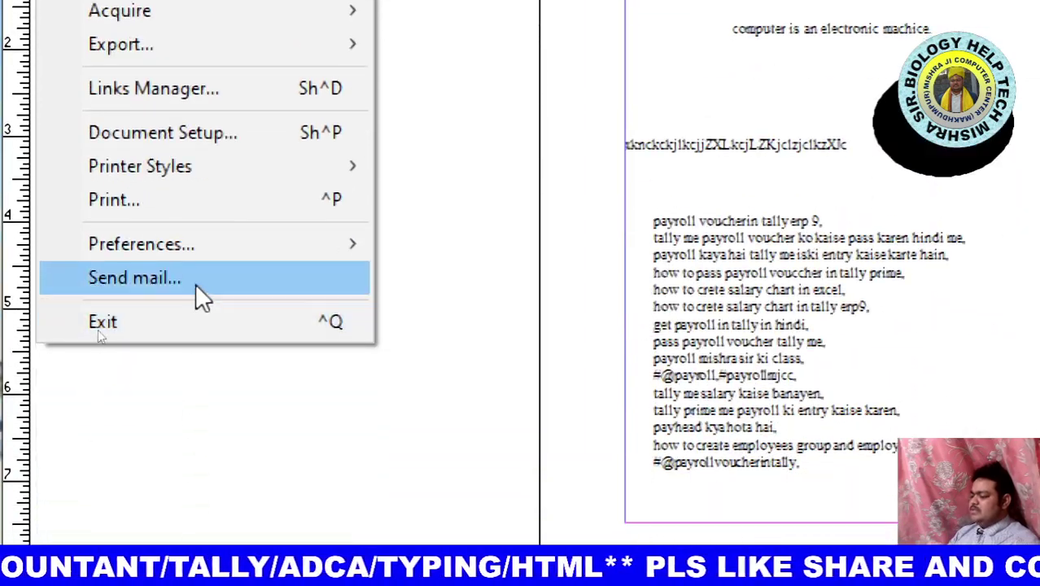
mouse_move(142, 244)
click(497, 249)
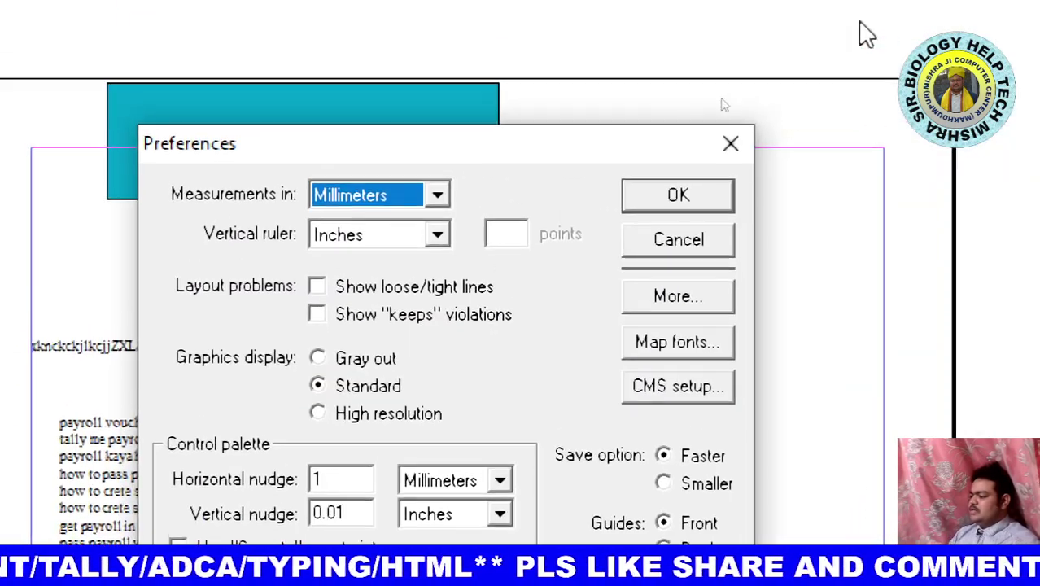
click(437, 236)
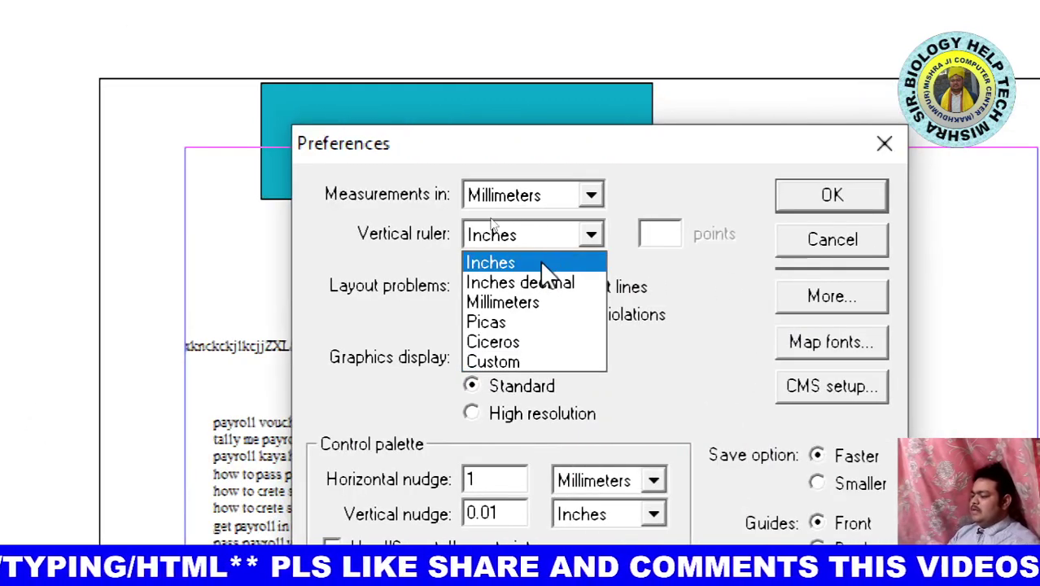
click(540, 260)
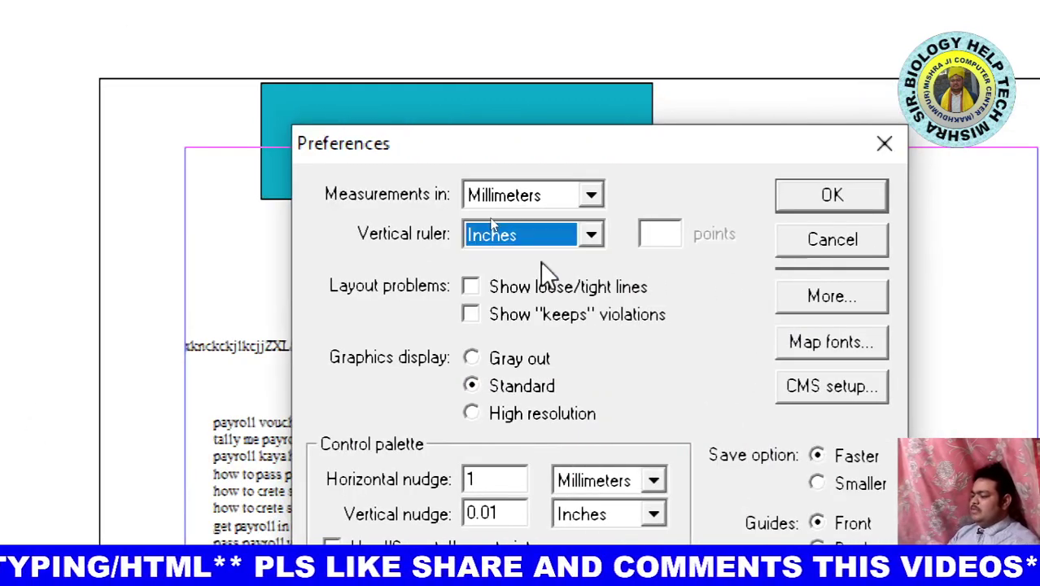
click(591, 195)
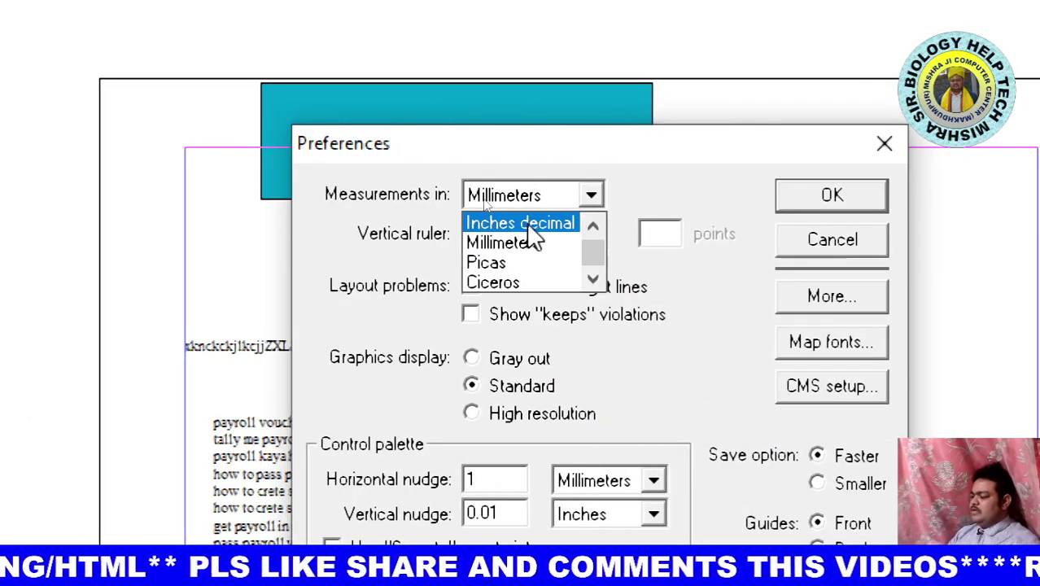
click(522, 222)
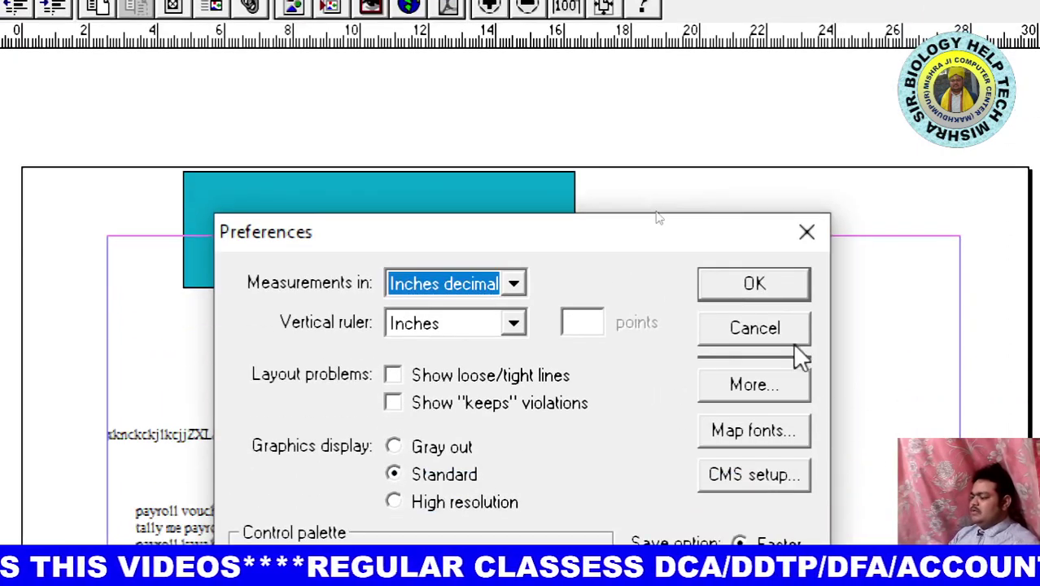
Confirm the inch preferences and drag a horizontal ruler guide across the ellipse and photo
click(753, 284)
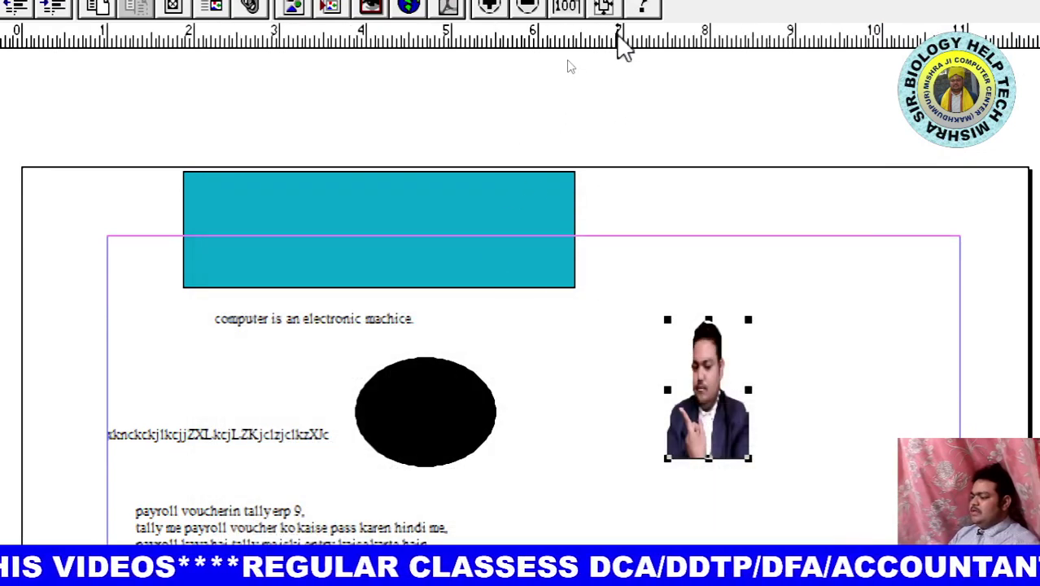
drag(616, 55, 617, 400)
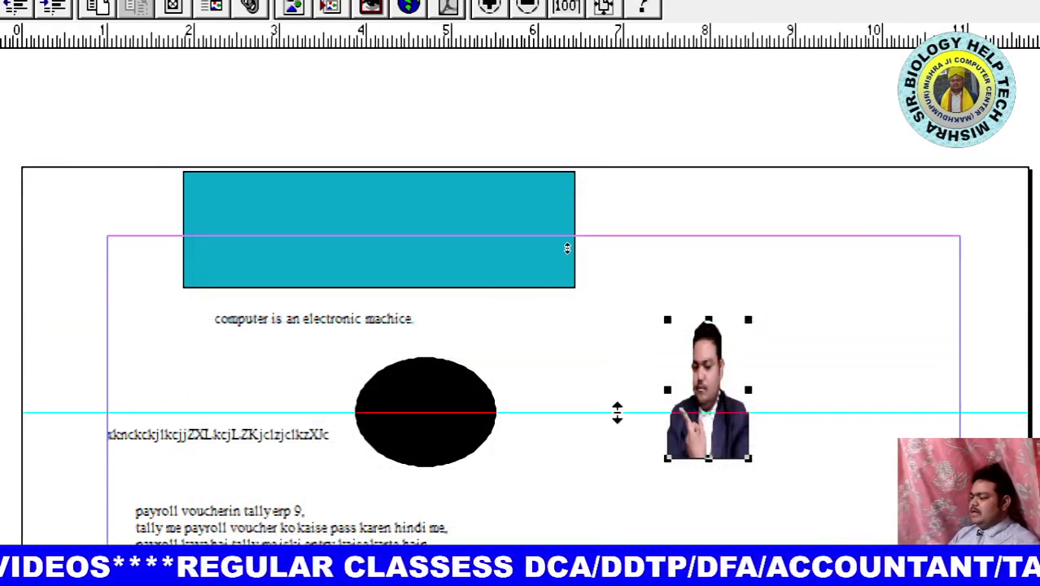
drag(617, 401, 616, 402)
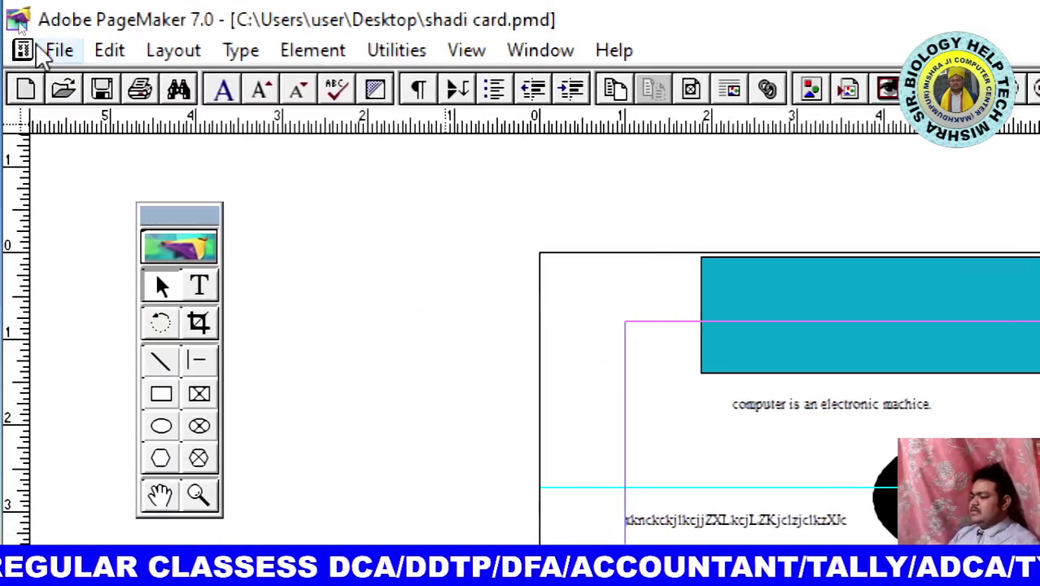
Set guides to Back in General preferences and nudge the horizontal guide slightly lower
click(59, 55)
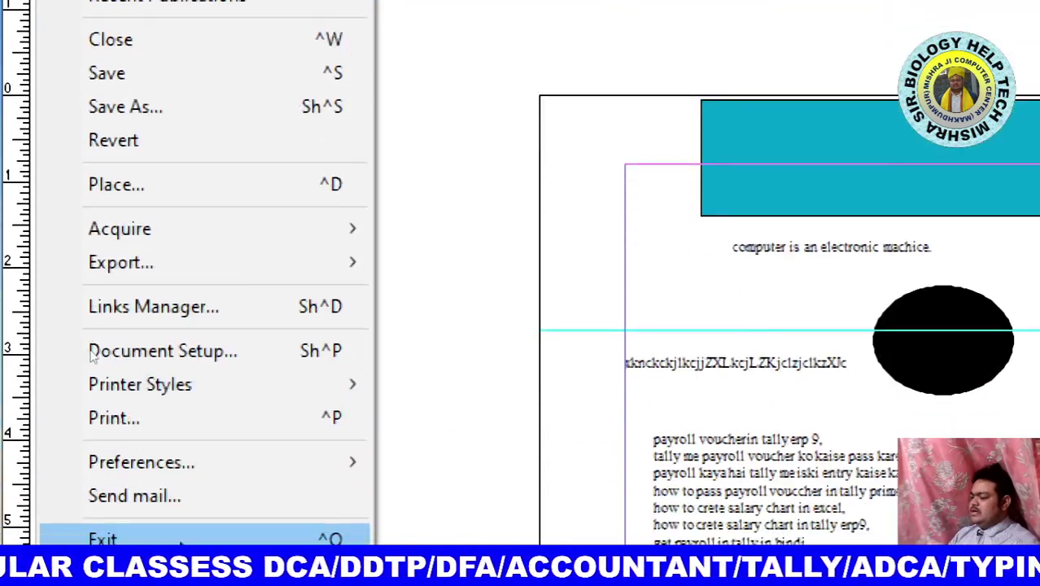
mouse_move(141, 462)
click(464, 423)
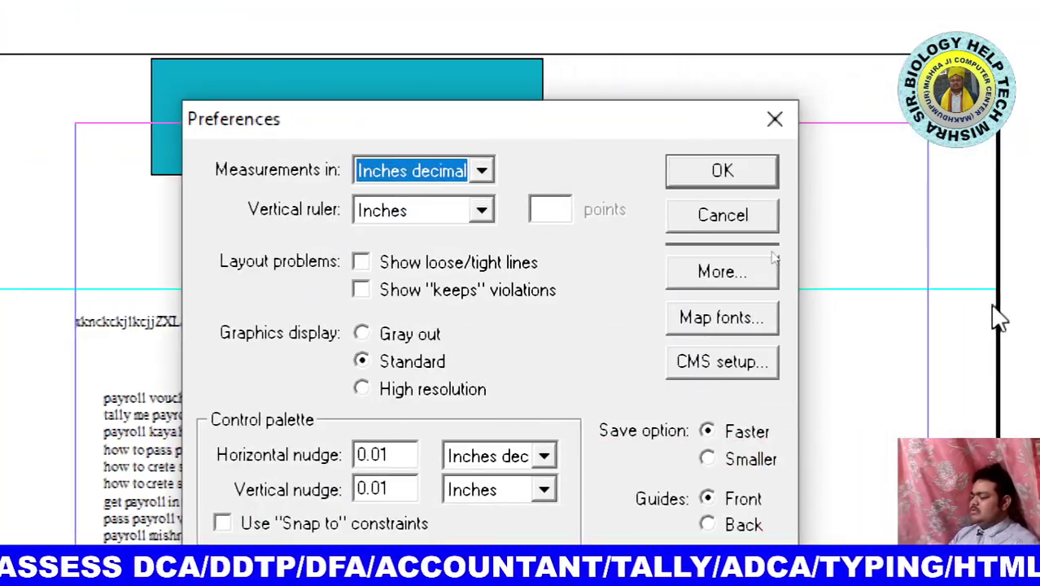
click(706, 525)
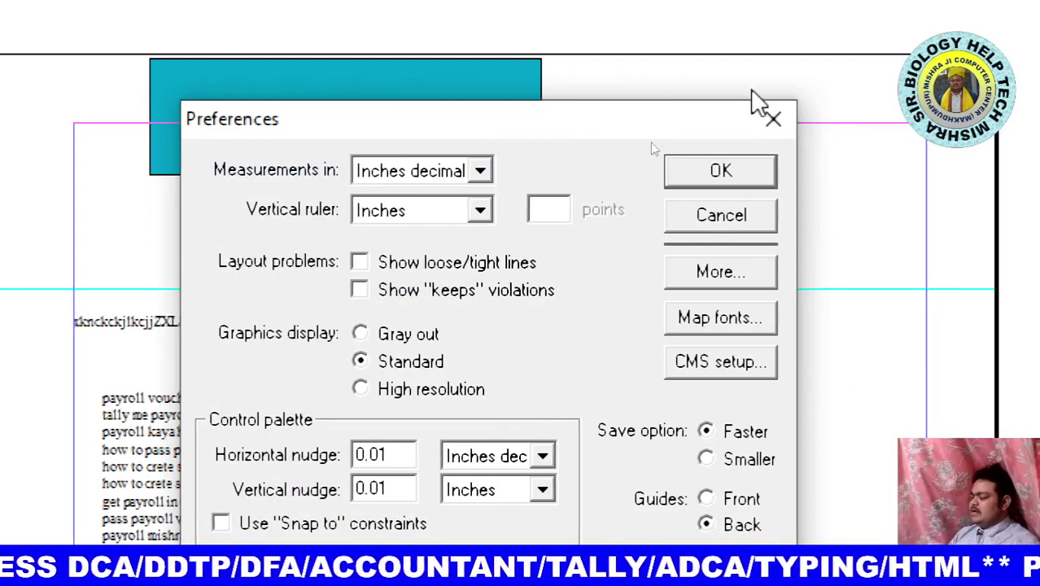
click(726, 171)
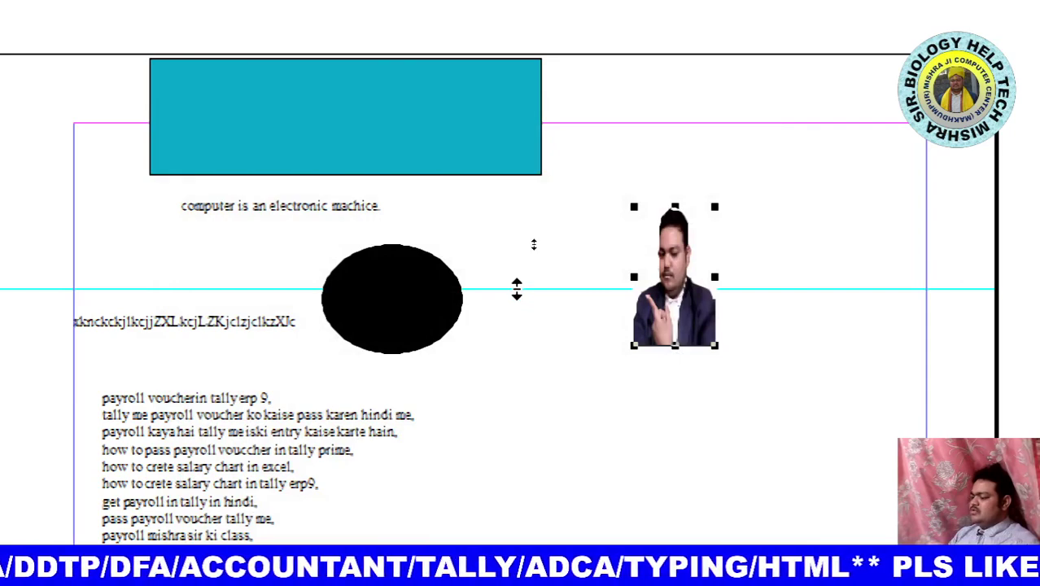
mouse_move(515, 289)
mouse_down()
mouse_move(517, 312)
mouse_move(515, 299)
mouse_up()
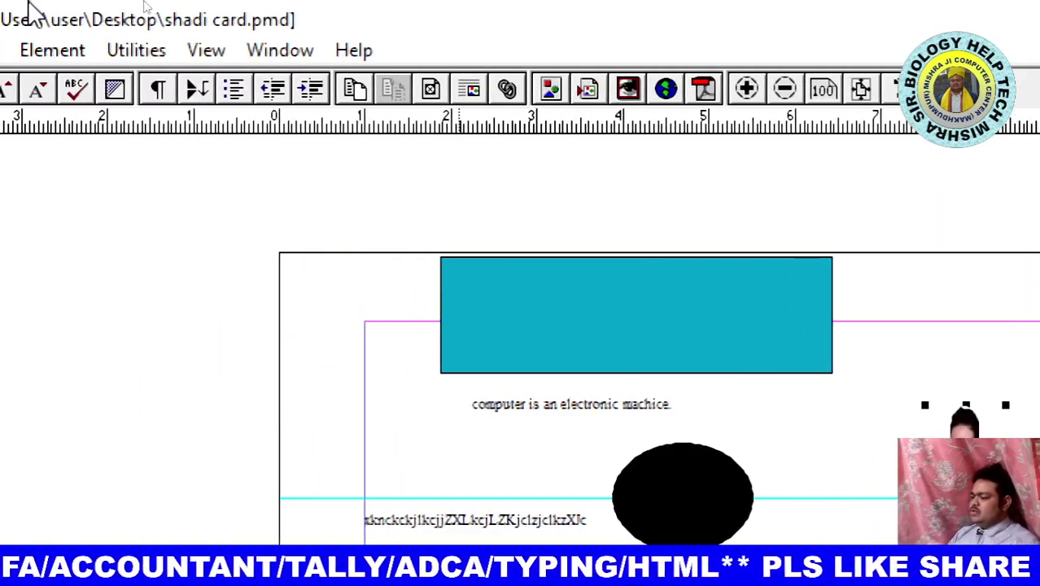
Turn off 'Turn pages when autoflowing' in More Preferences and confirm both preference dialogs
click(57, 47)
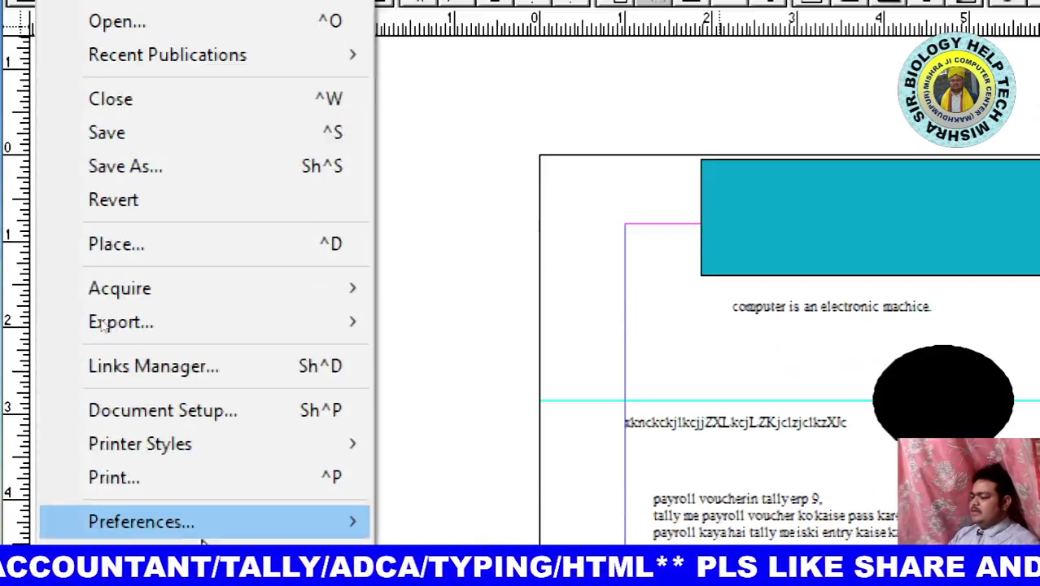
mouse_move(141, 228)
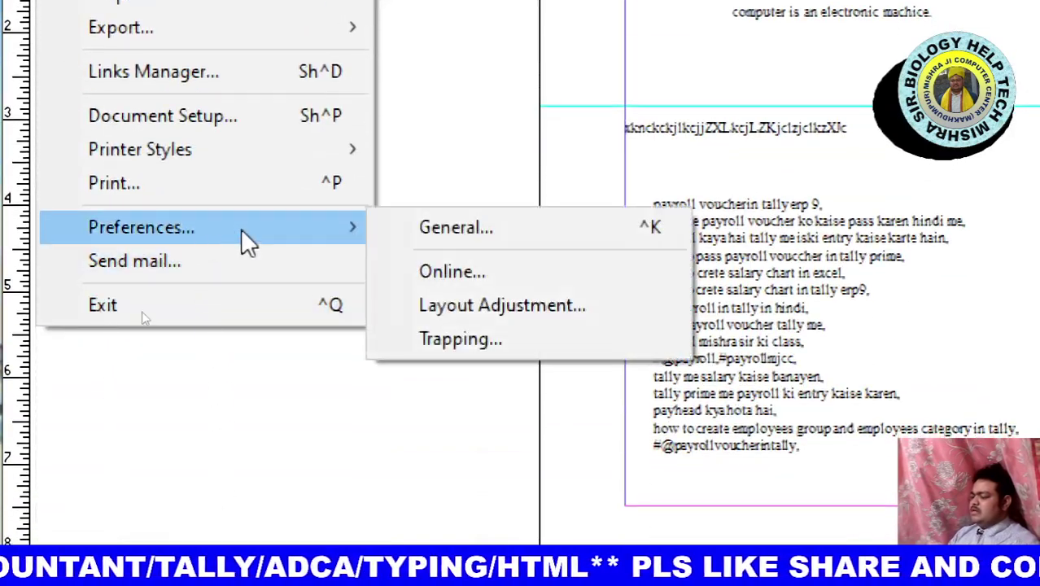
click(470, 235)
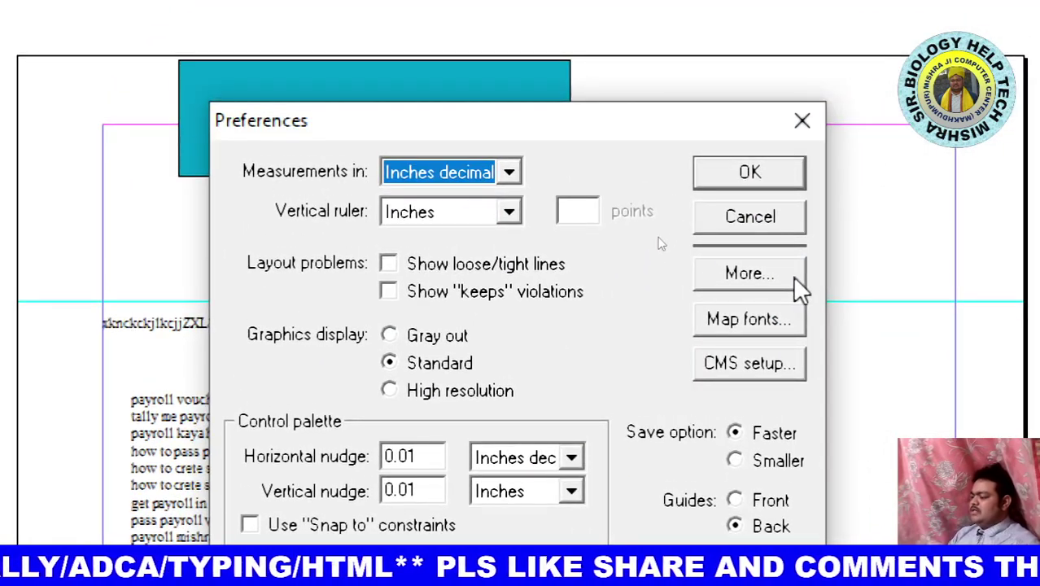
click(744, 274)
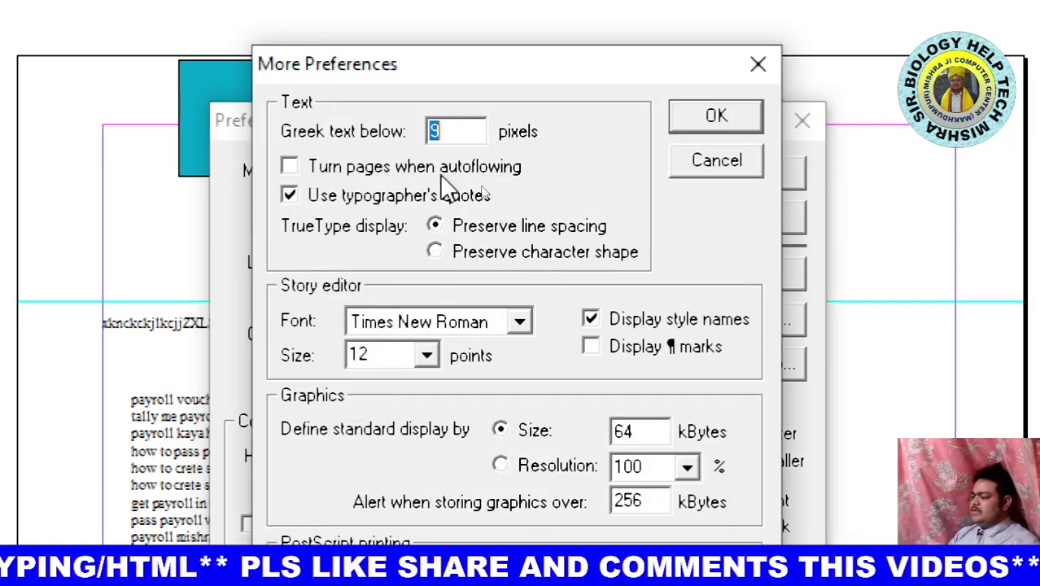
click(315, 163)
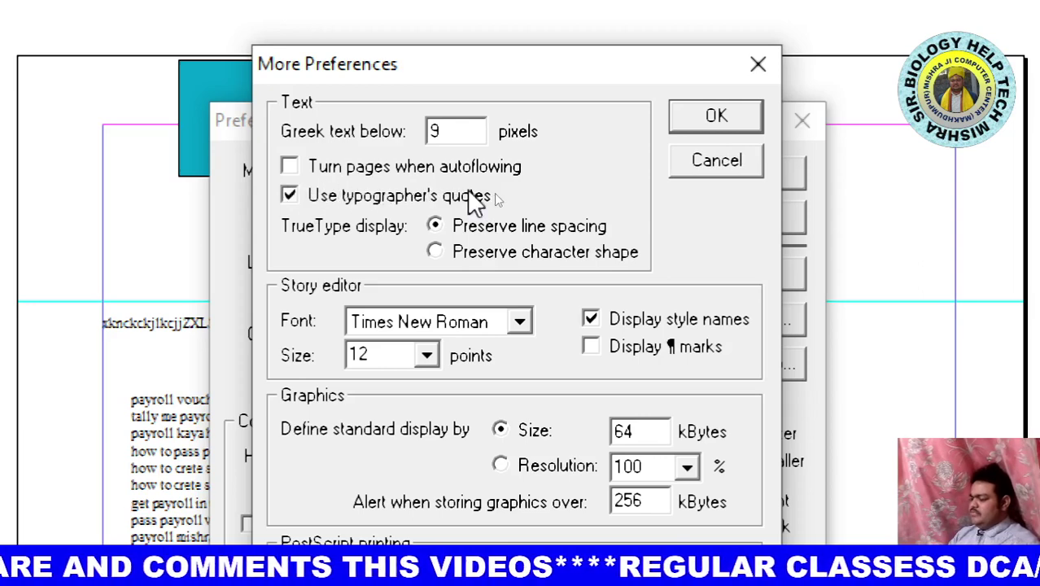
click(720, 118)
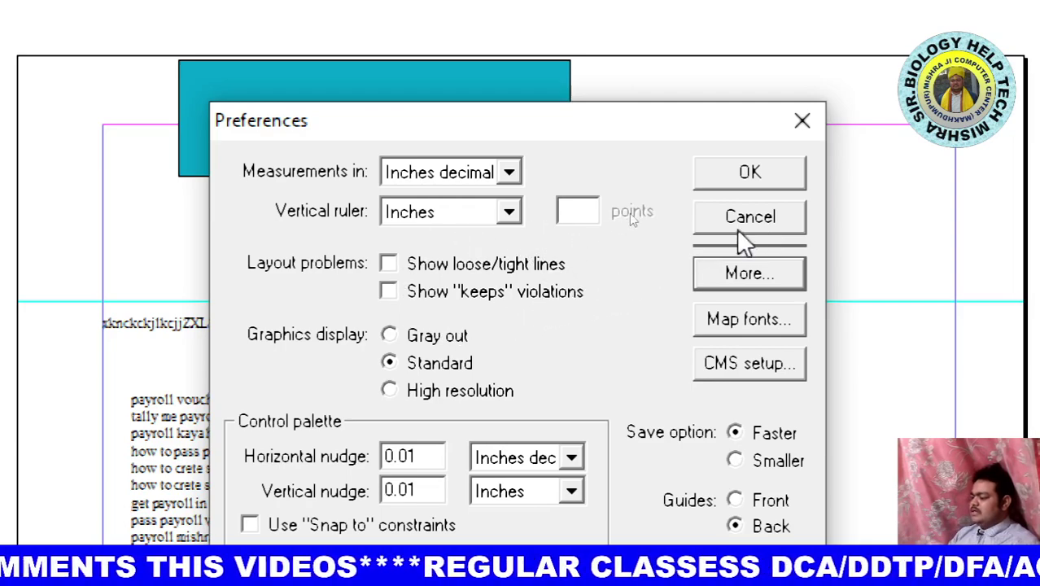
click(759, 183)
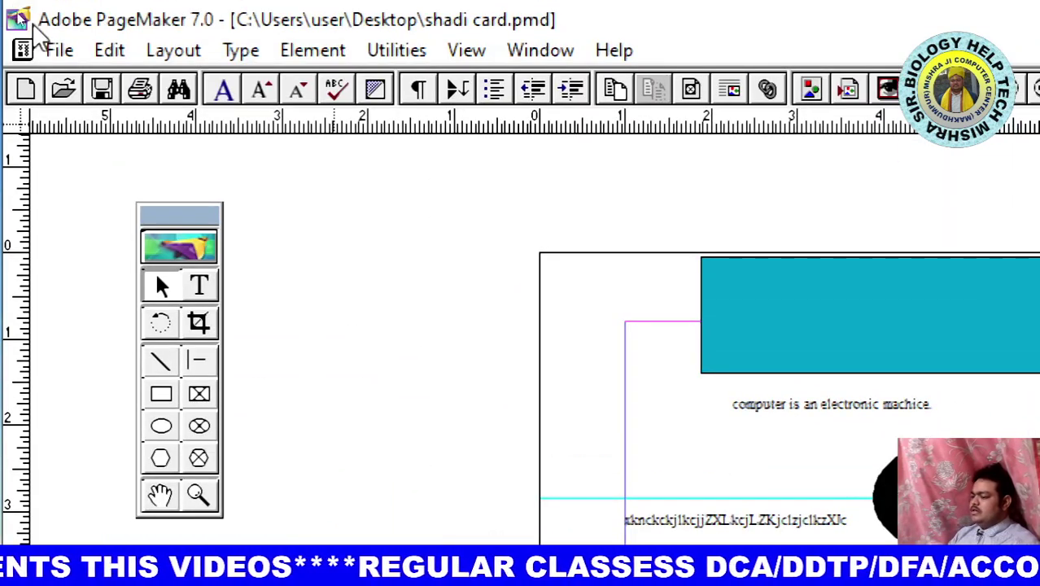
click(57, 49)
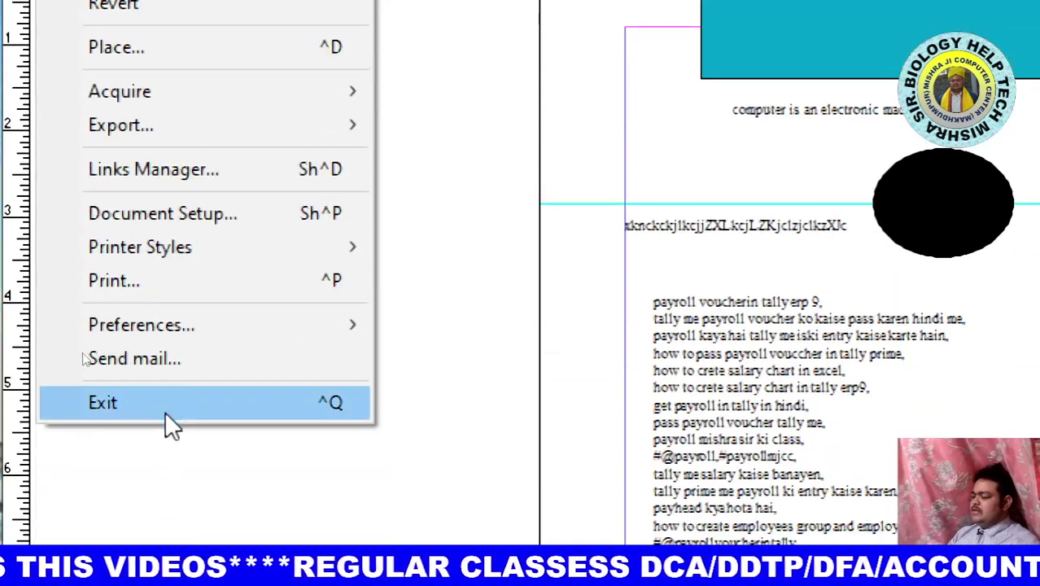
click(166, 361)
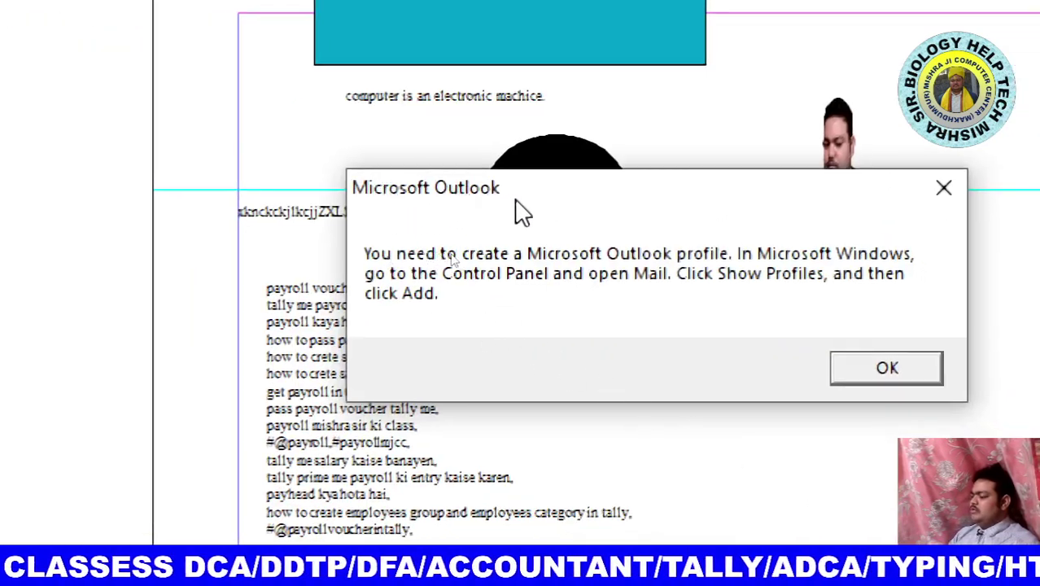
click(891, 376)
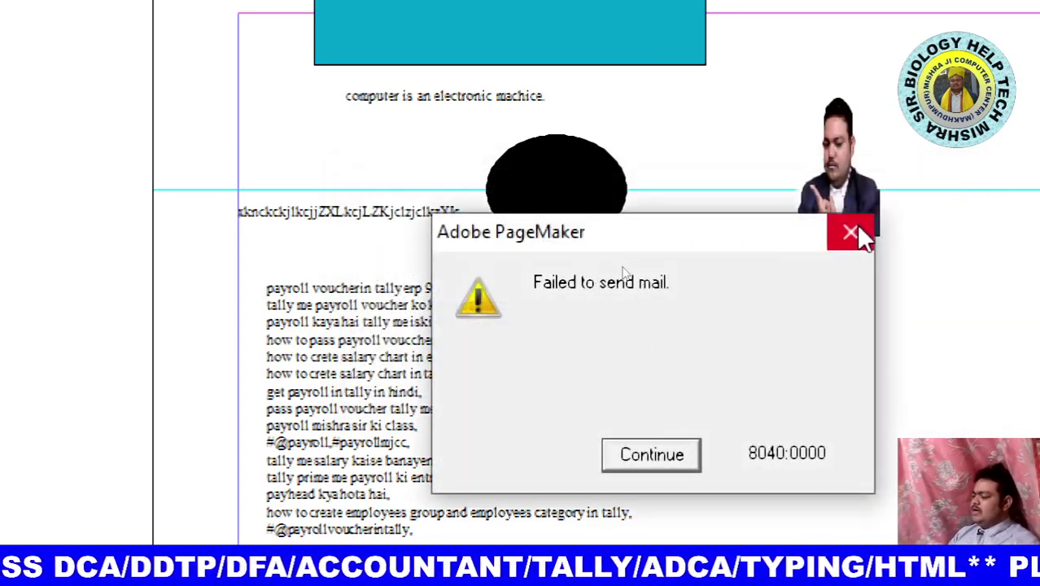
click(618, 466)
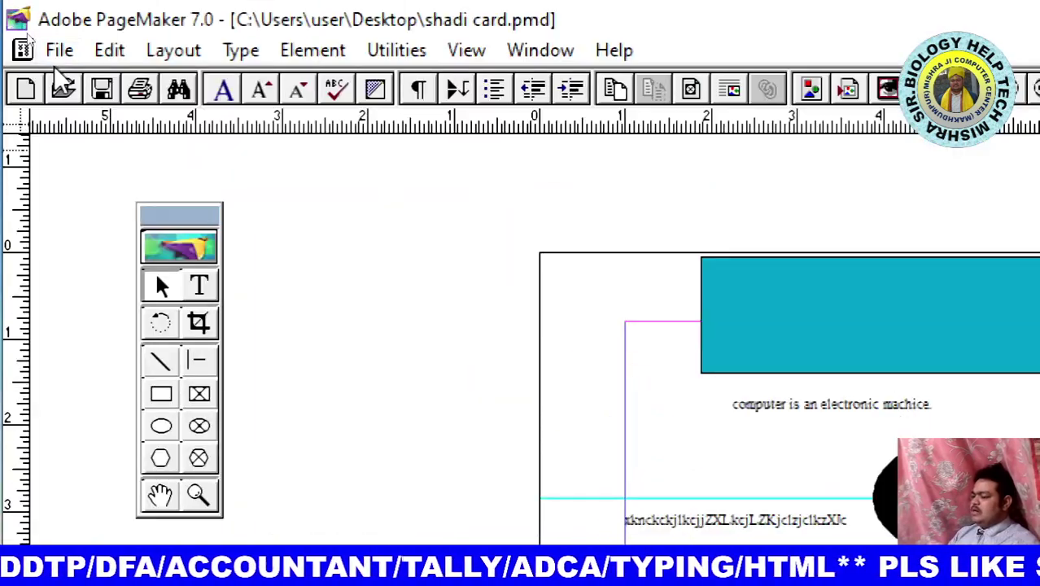
Exit PageMaker, declining to save Untitled-1
click(58, 50)
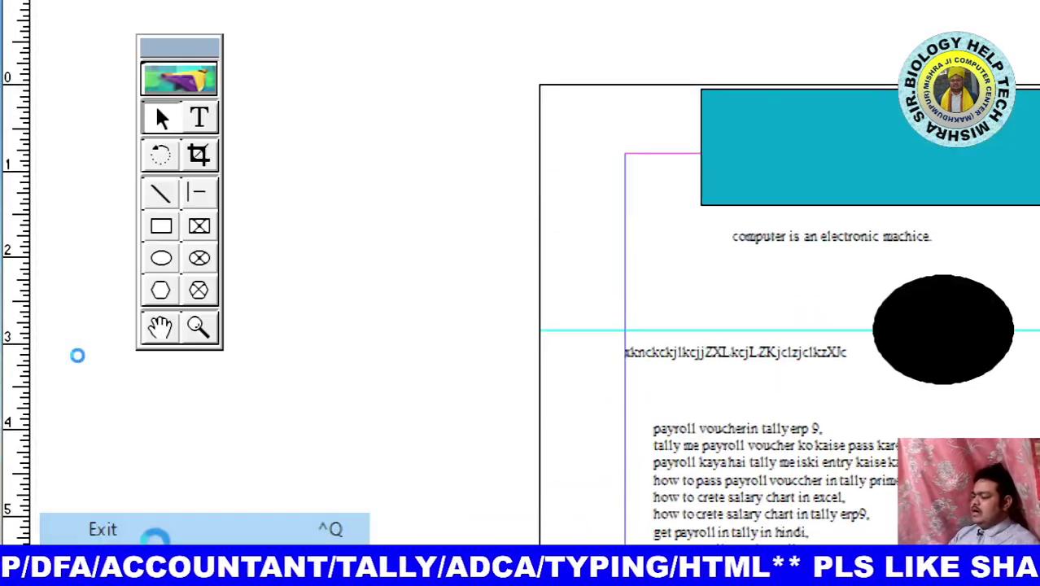
click(167, 470)
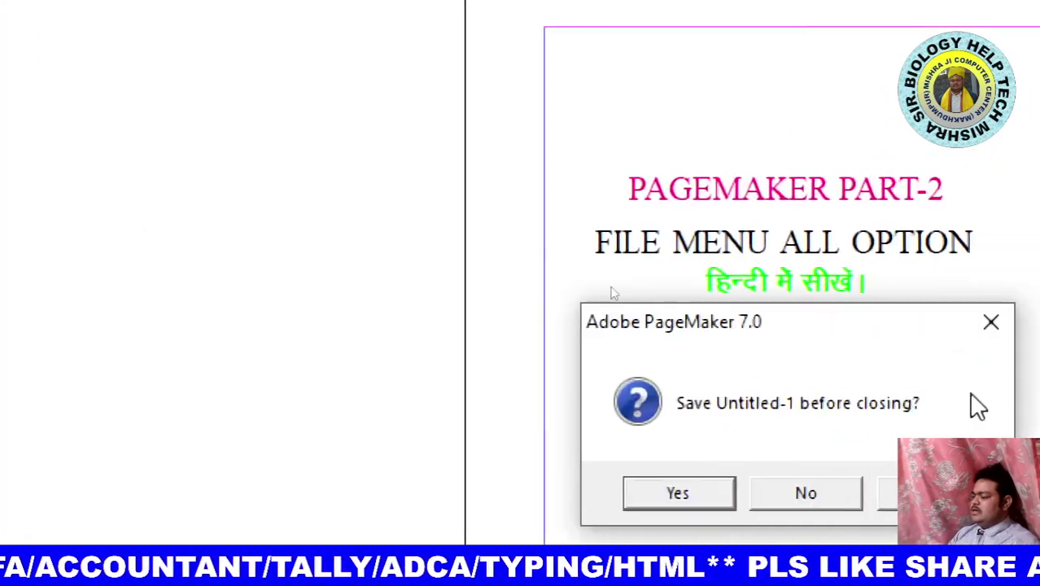
click(791, 505)
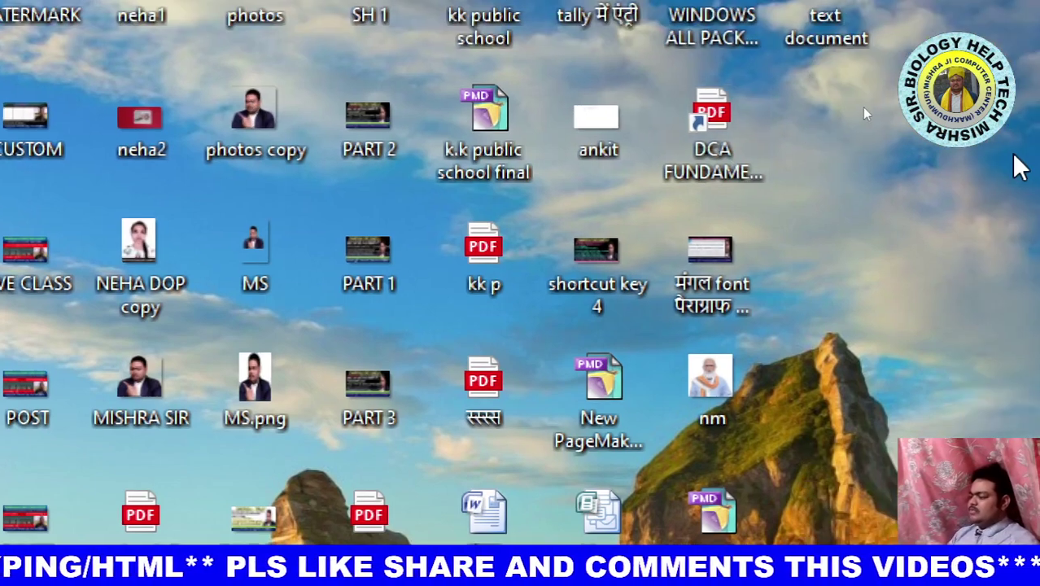
Refresh the Windows desktop from its right-click menu
right_click(1013, 159)
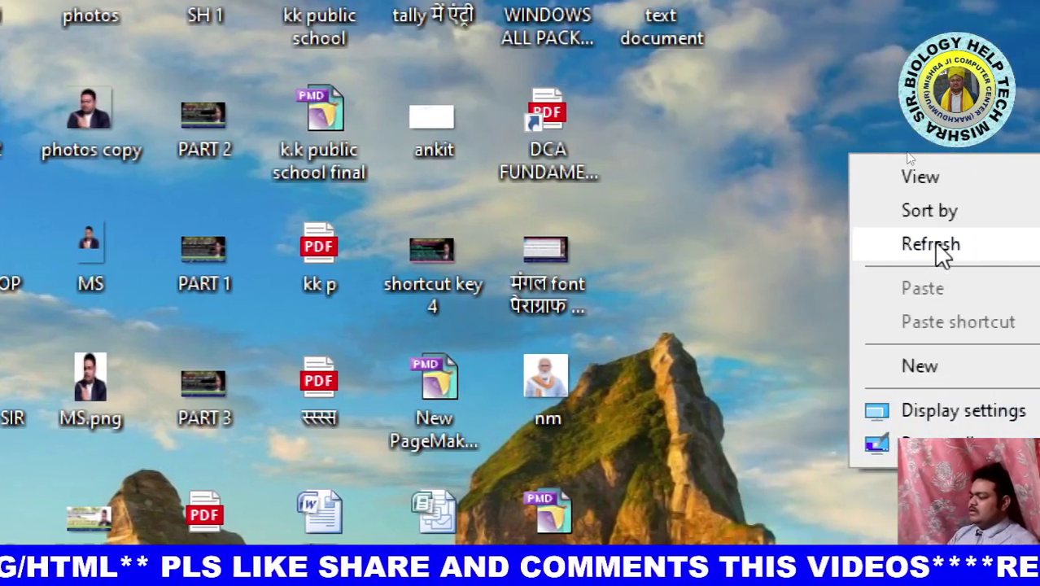
click(937, 246)
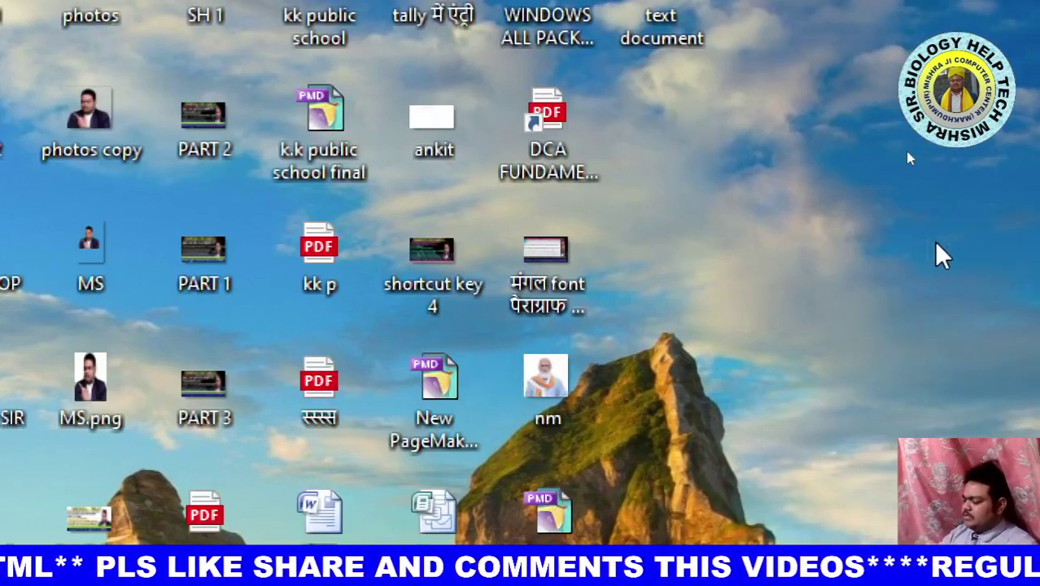